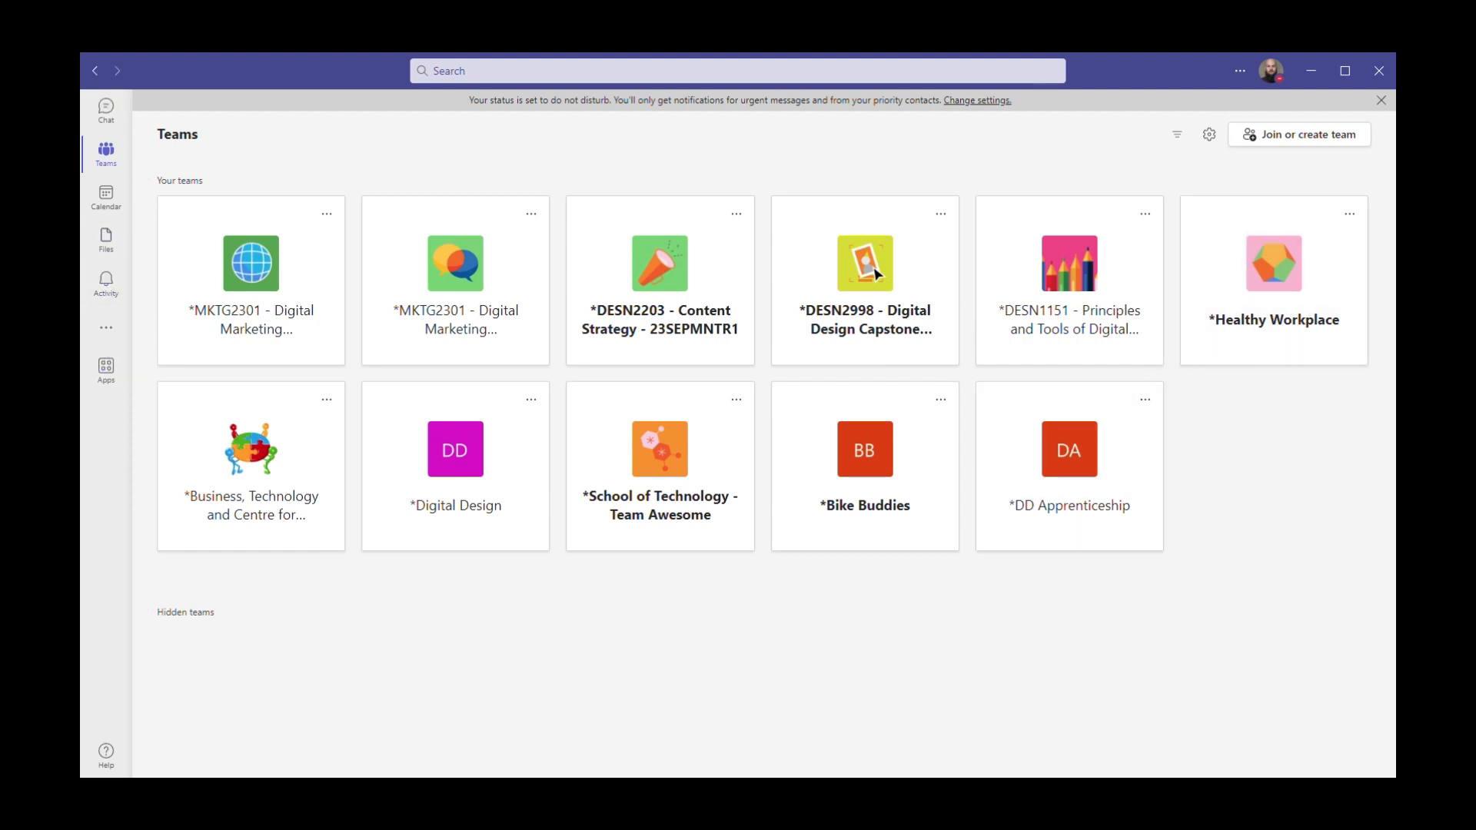
# - Start creating a new team and choose Class as the team type
pyautogui.click(1293, 156)
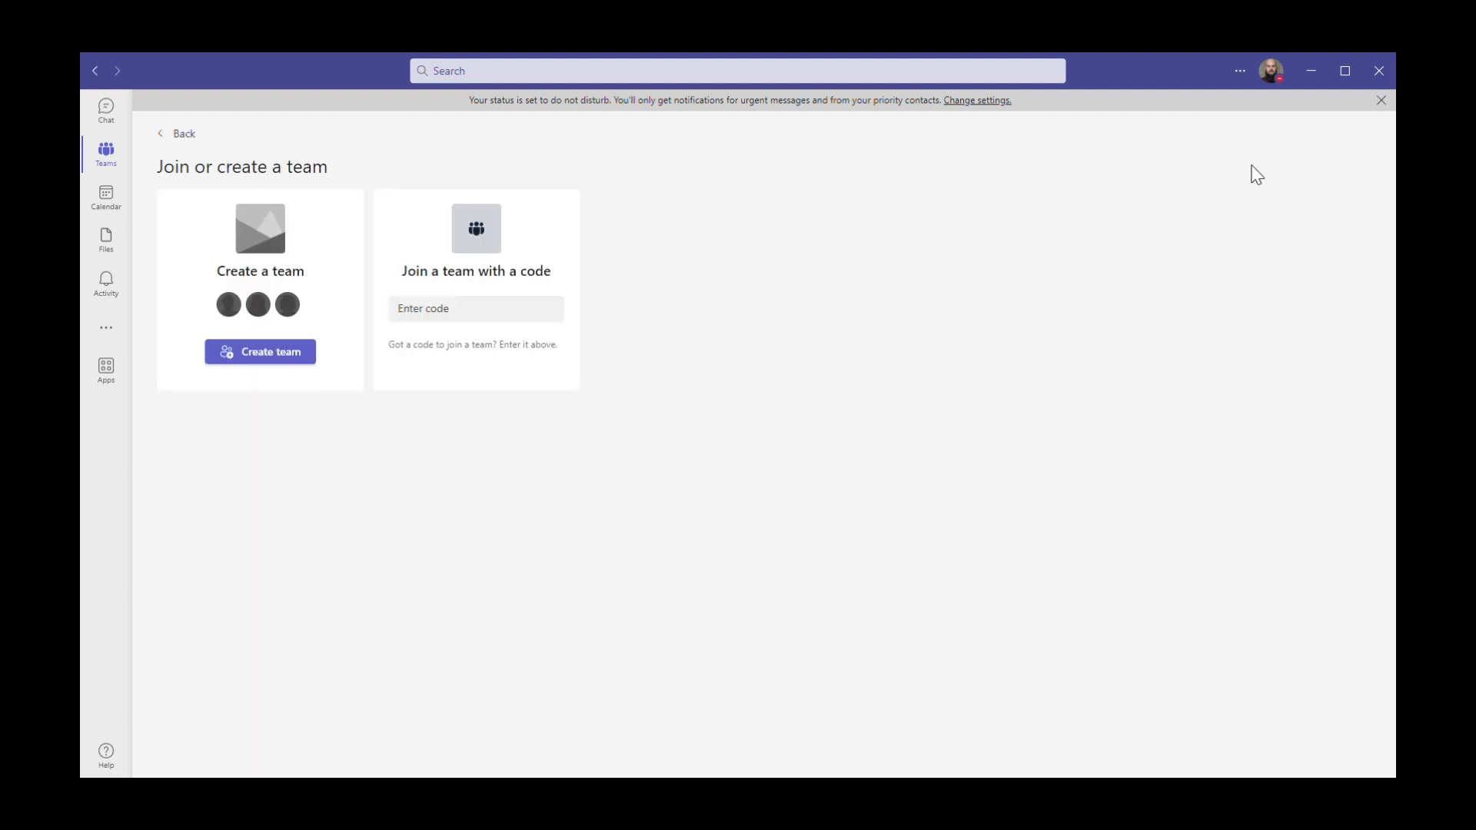
pyautogui.click(258, 360)
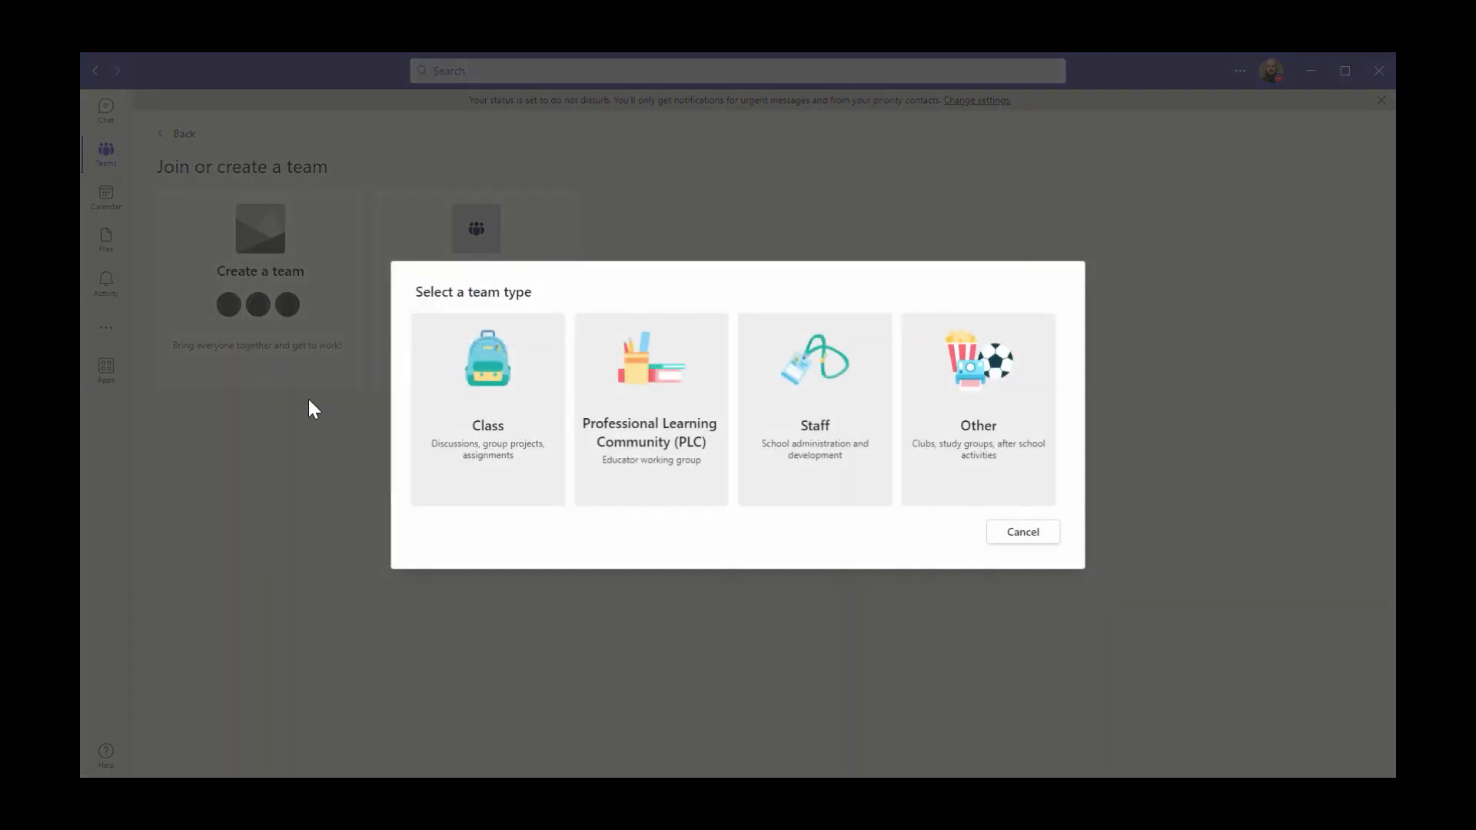
pyautogui.click(483, 461)
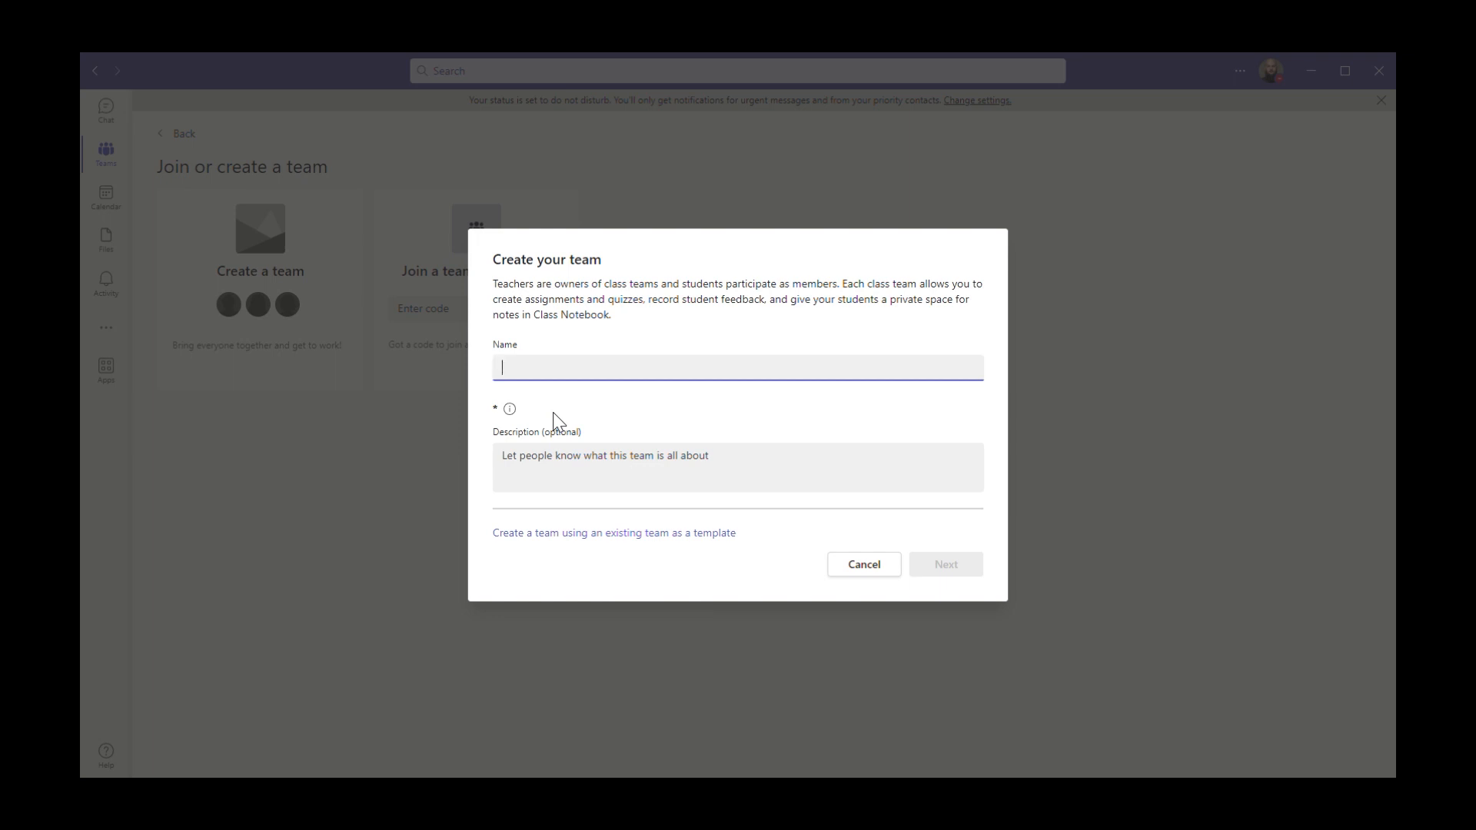
# - Name the class team "MDDE 610 Teams Test Channel", fill in its description, and proceed with creating it
pyautogui.write('MDDE 6')
pyautogui.moveTo(560, 417)
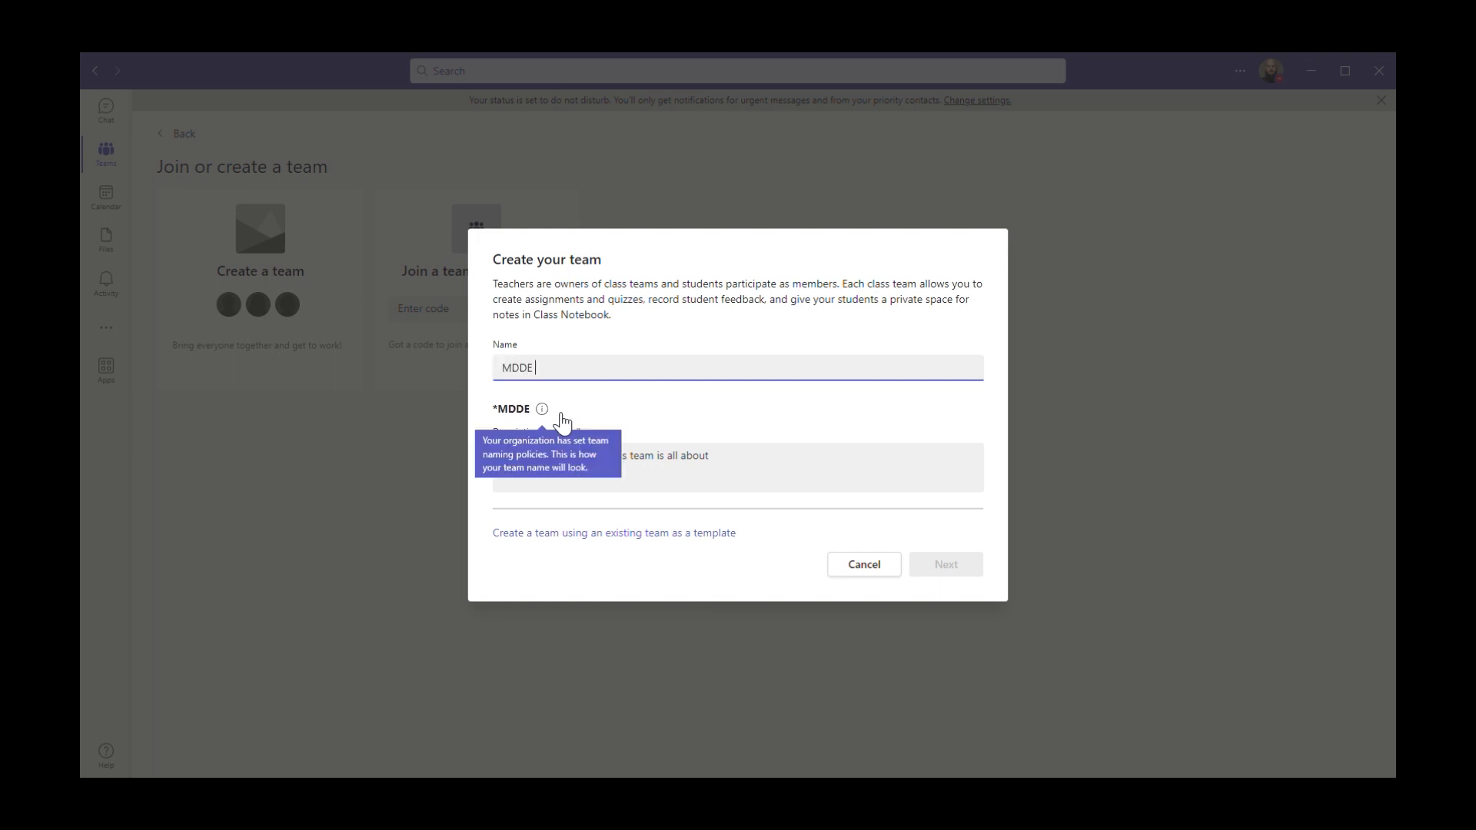
pyautogui.write('19 -S')
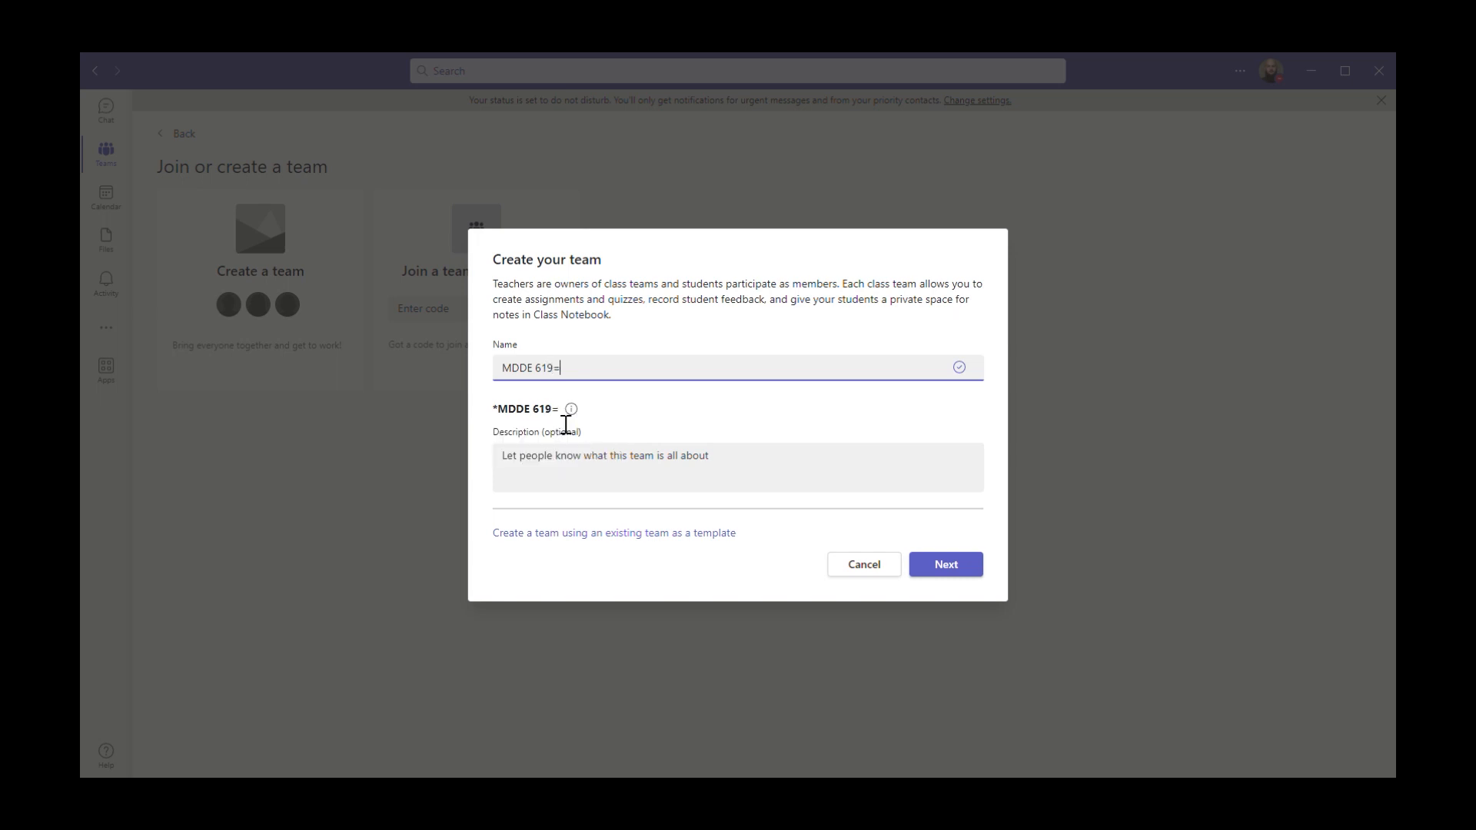
pyautogui.press('BackSpace')
pyautogui.press('BackSpace')
pyautogui.press('BackSpace')
pyautogui.press('BackSpace')
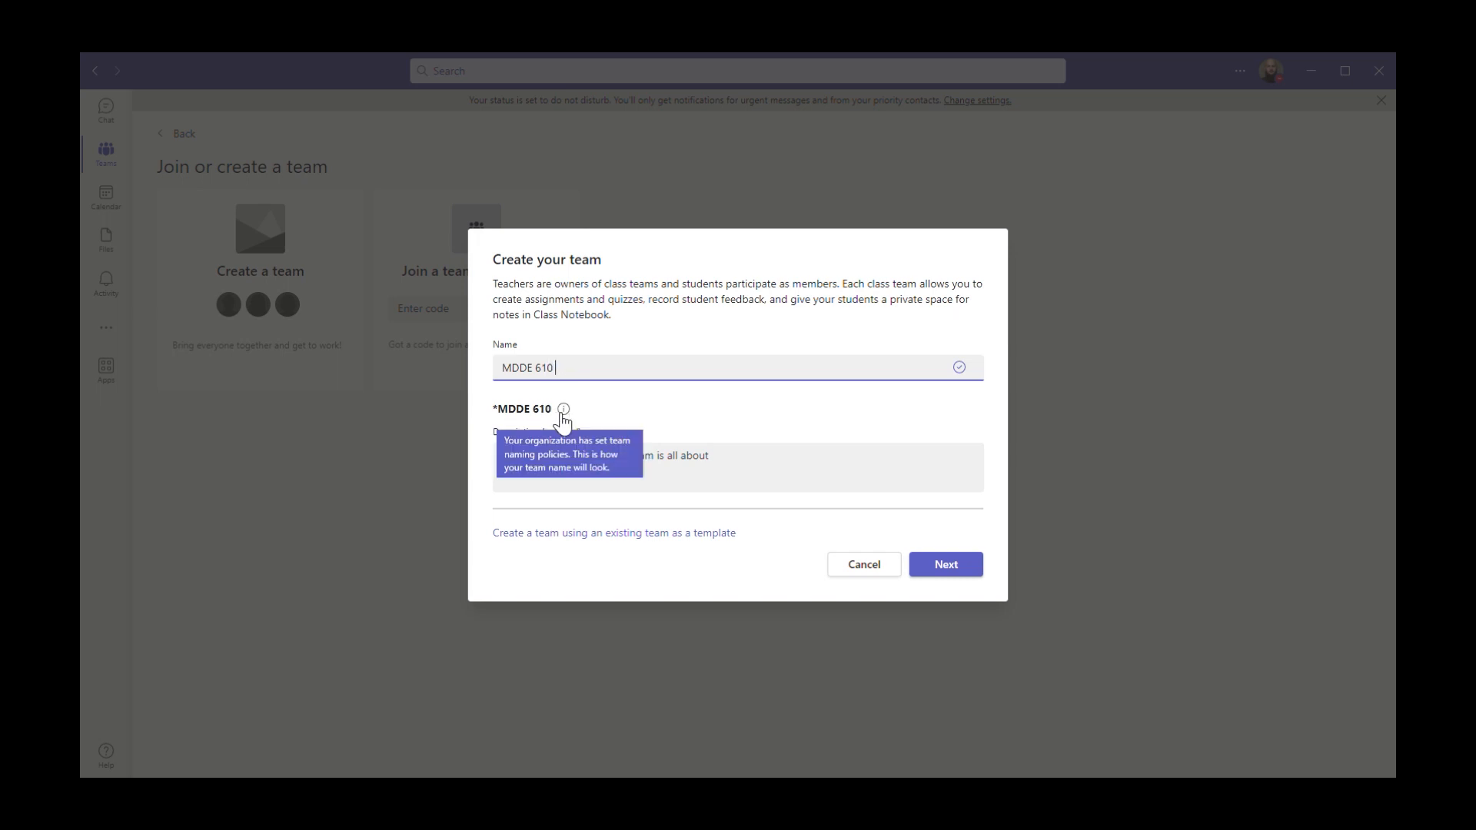
pyautogui.write('0 Teams')
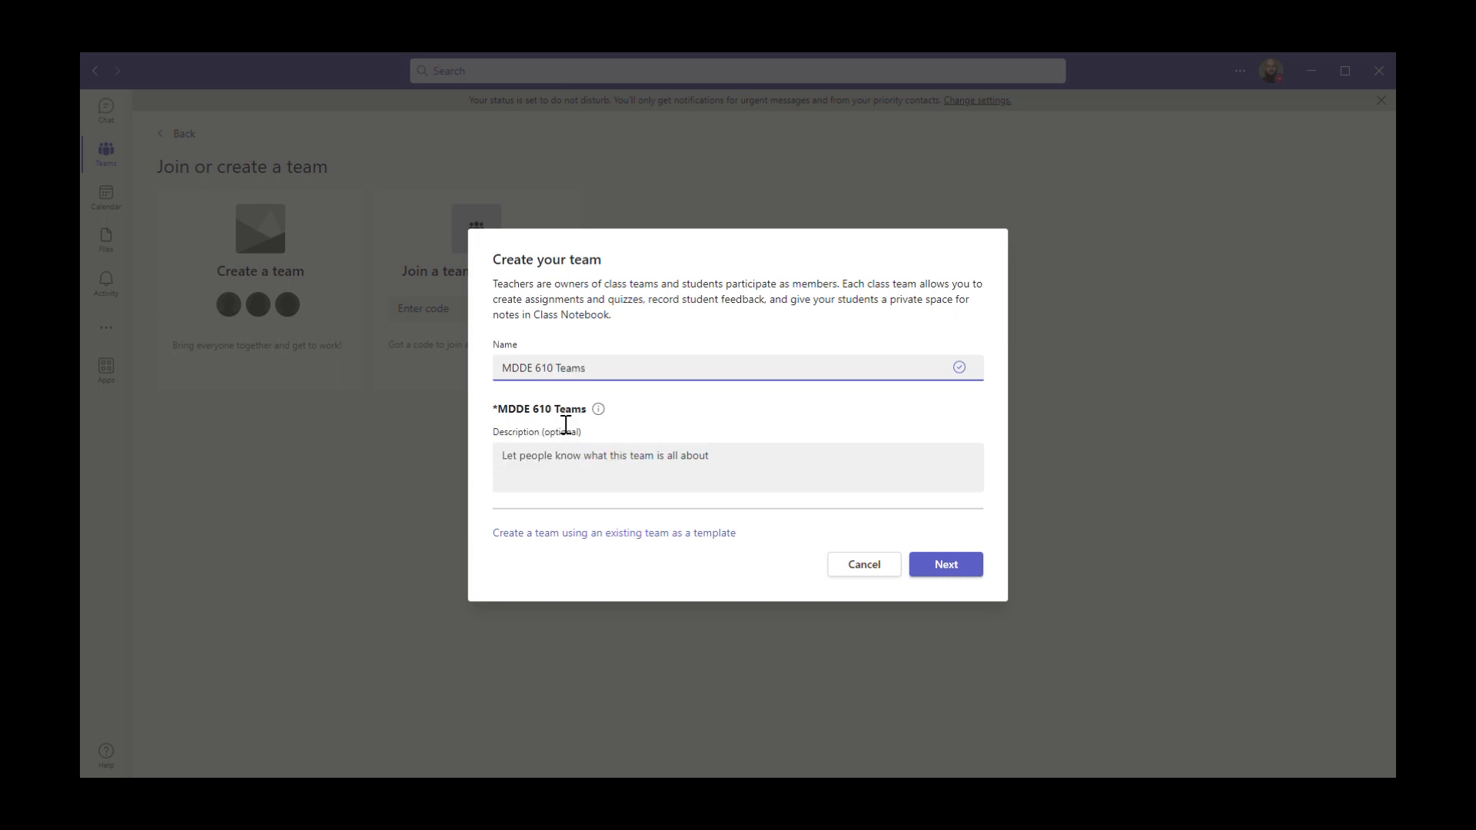
pyautogui.write(' Test Channel')
pyautogui.click(574, 478)
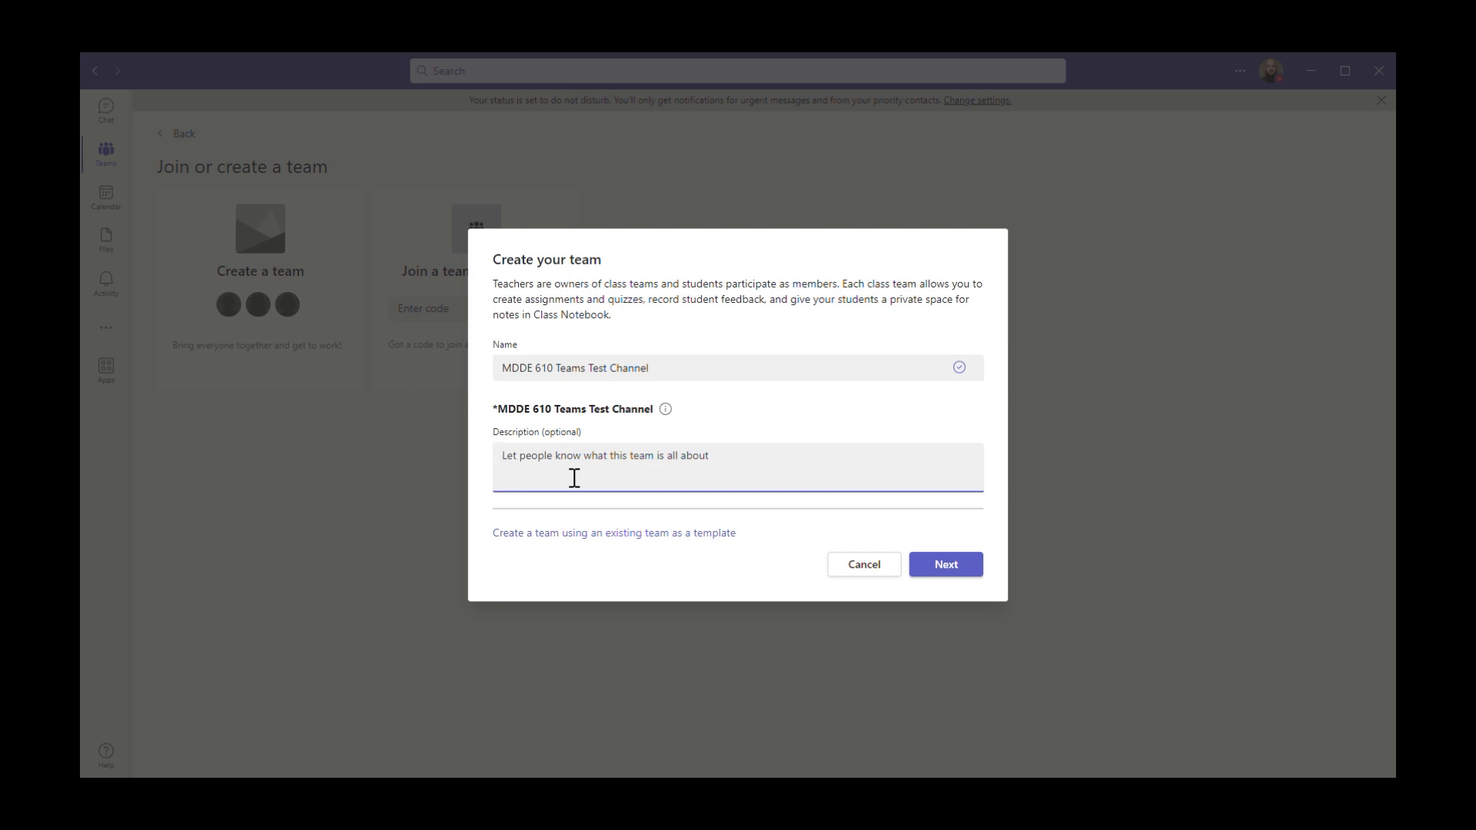
pyautogui.write('De')
pyautogui.click(957, 567)
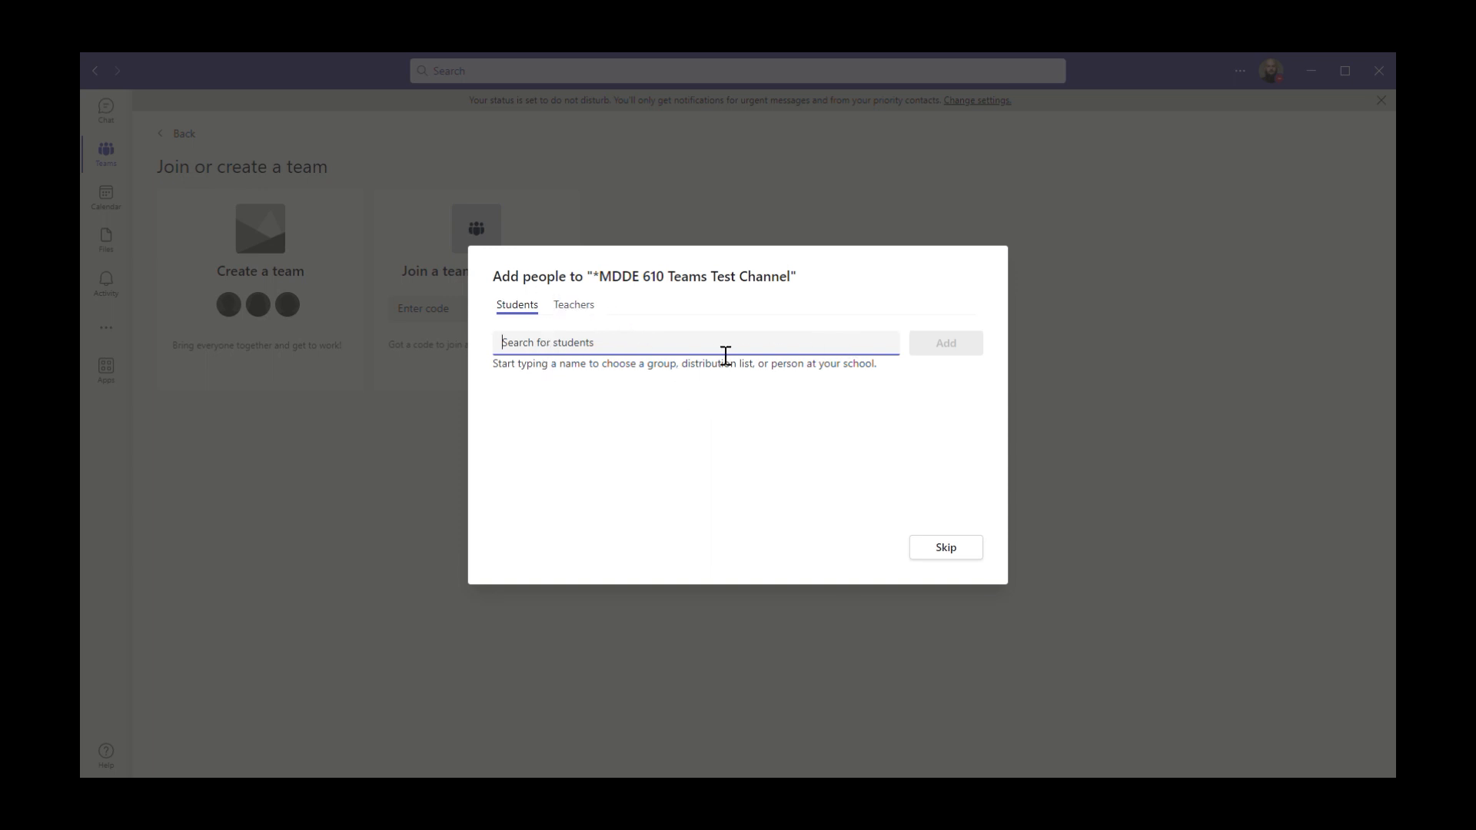
# - Review the options for adding students and teachers, and finish the team setup without adding anyone
pyautogui.moveTo(599, 374); pyautogui.dragTo(870, 382)
pyautogui.click(548, 352)
pyautogui.click(590, 311)
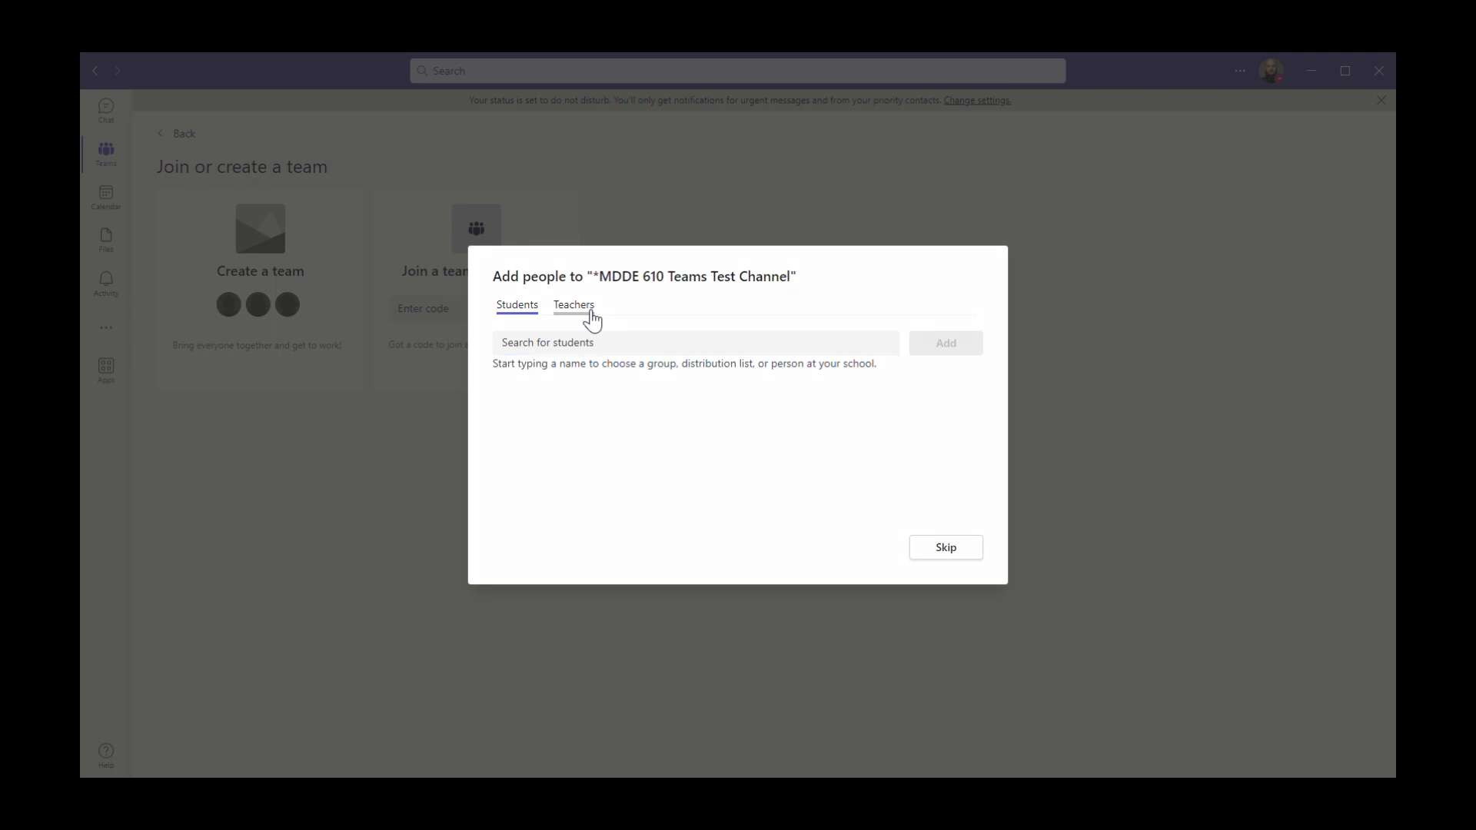
pyautogui.click(517, 308)
pyautogui.click(947, 548)
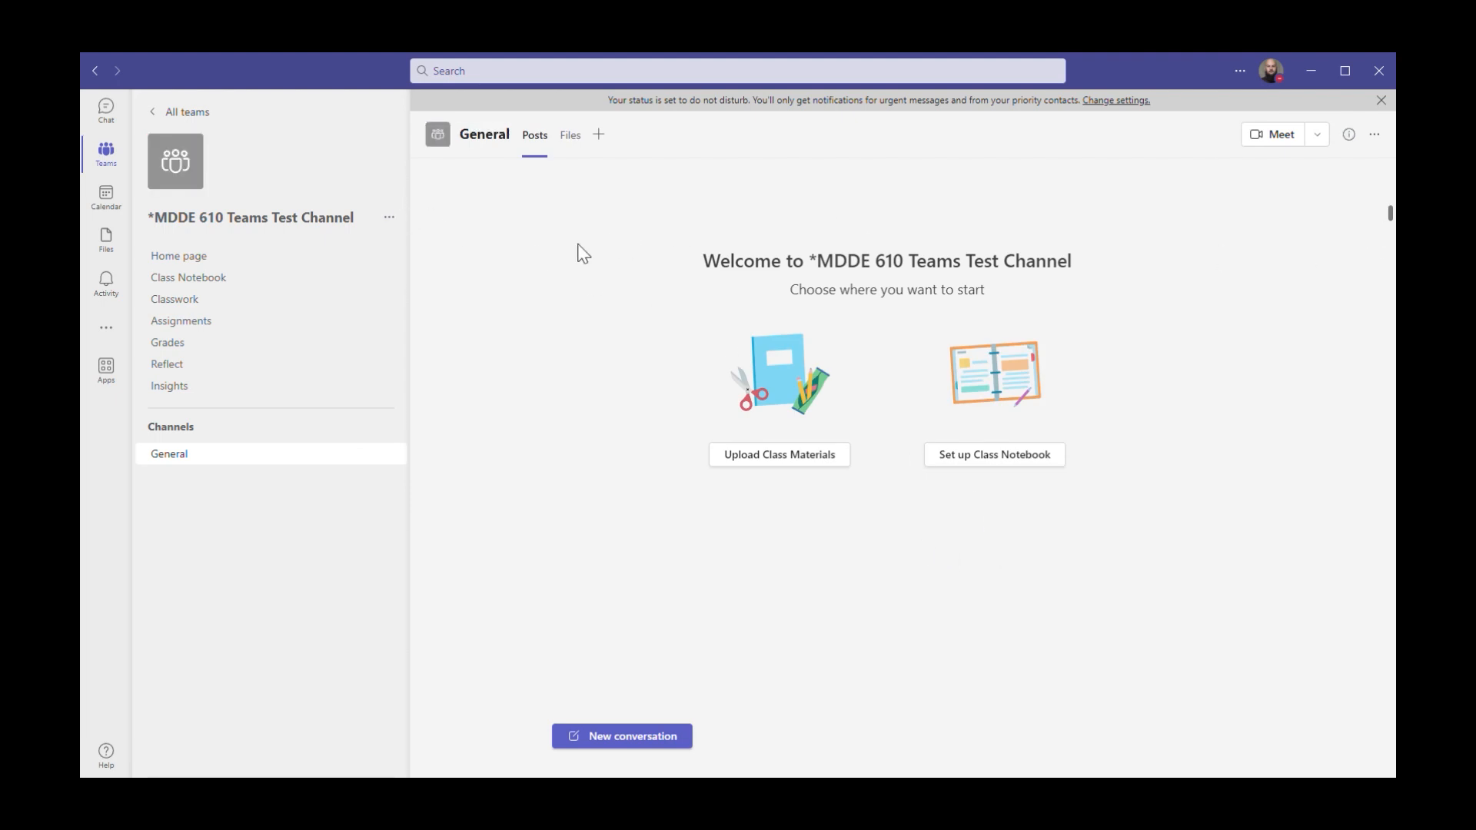
# - Open the new team's home page and look over its sections from the banner down to Recent files
pyautogui.click(164, 259)
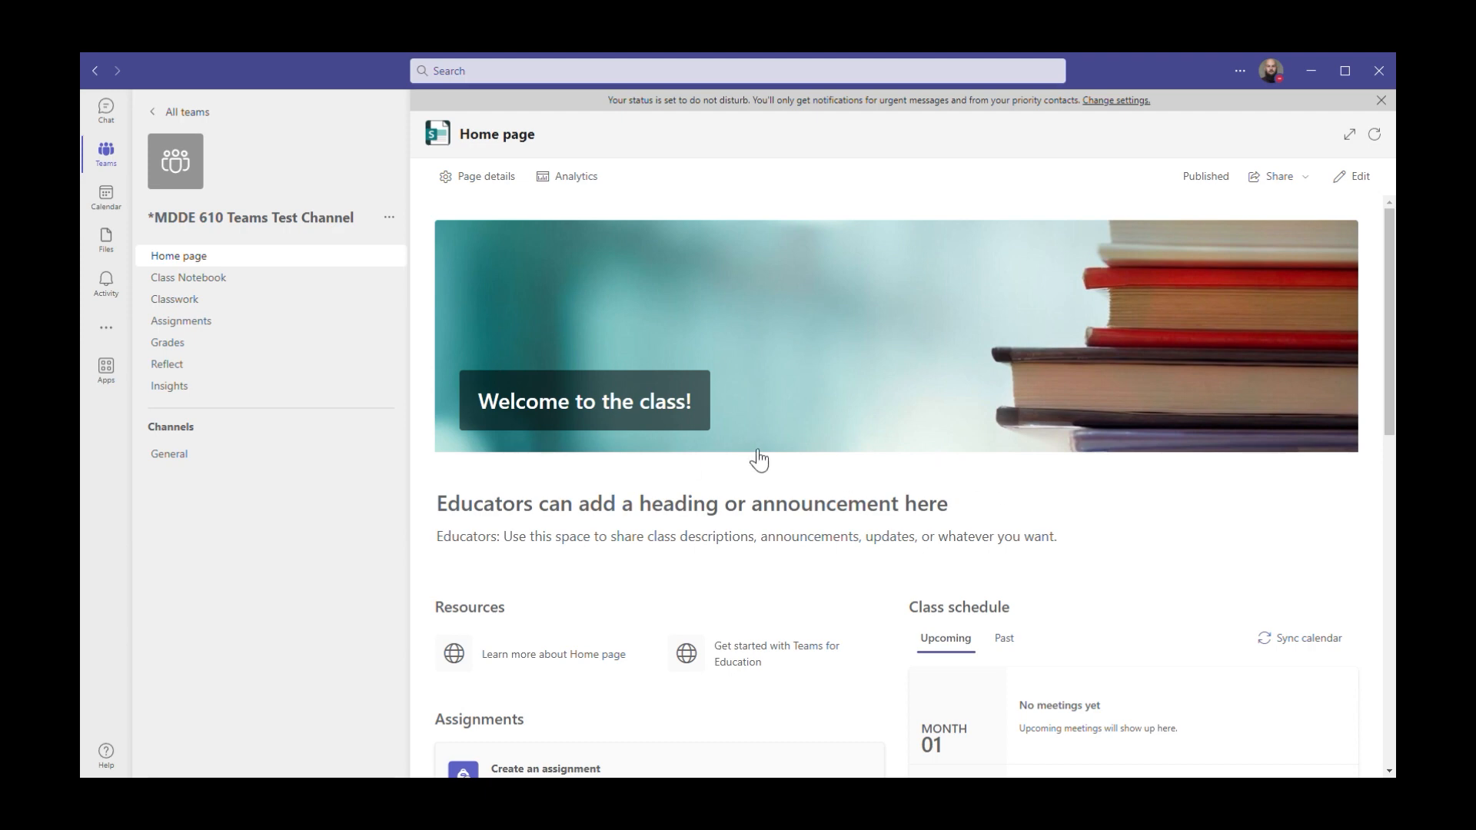
pyautogui.scroll(-1, 898, 475)
pyautogui.scroll(-6, 895, 475)
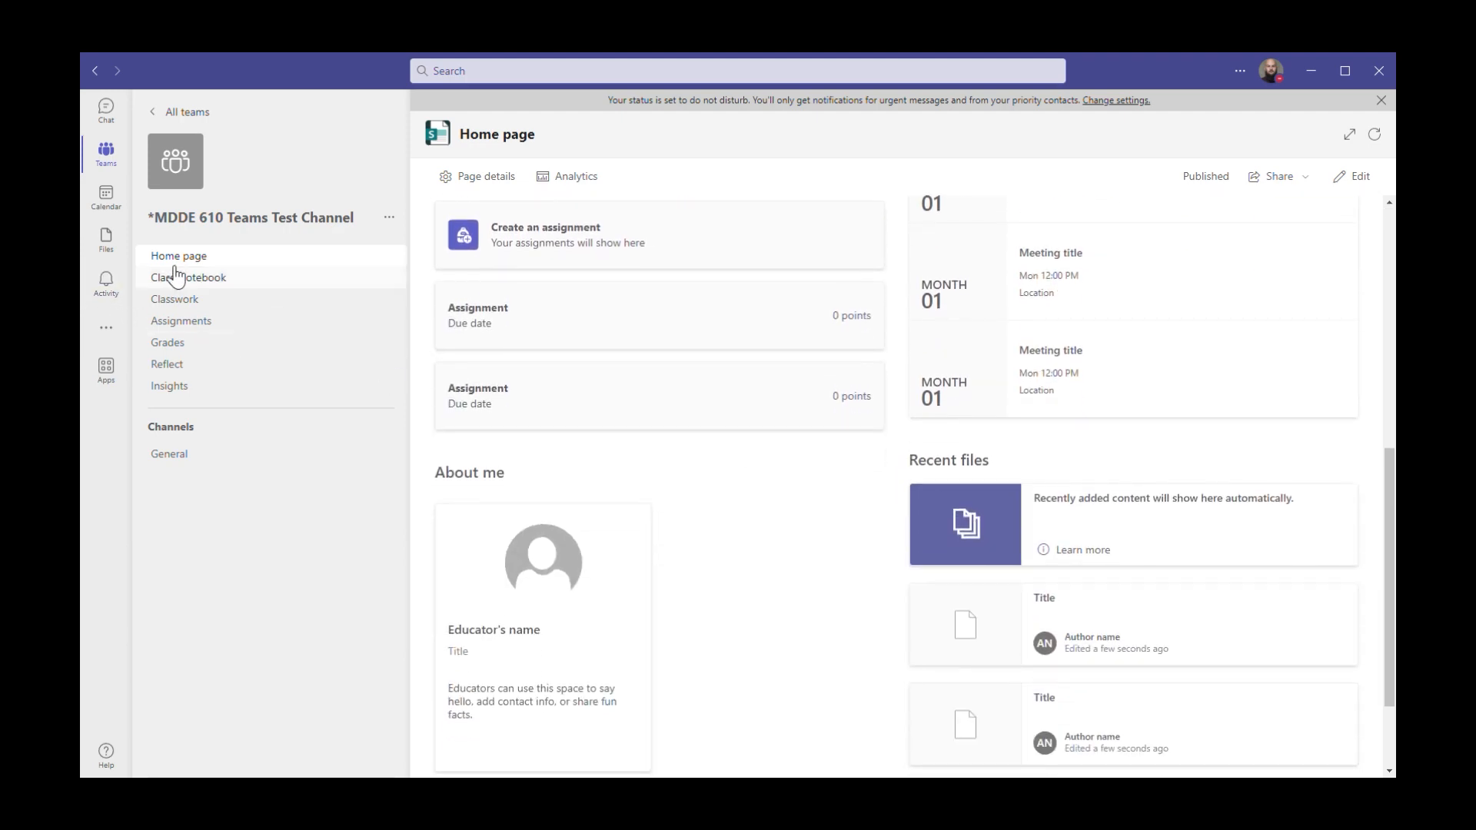
pyautogui.scroll(-1, 464, 592)
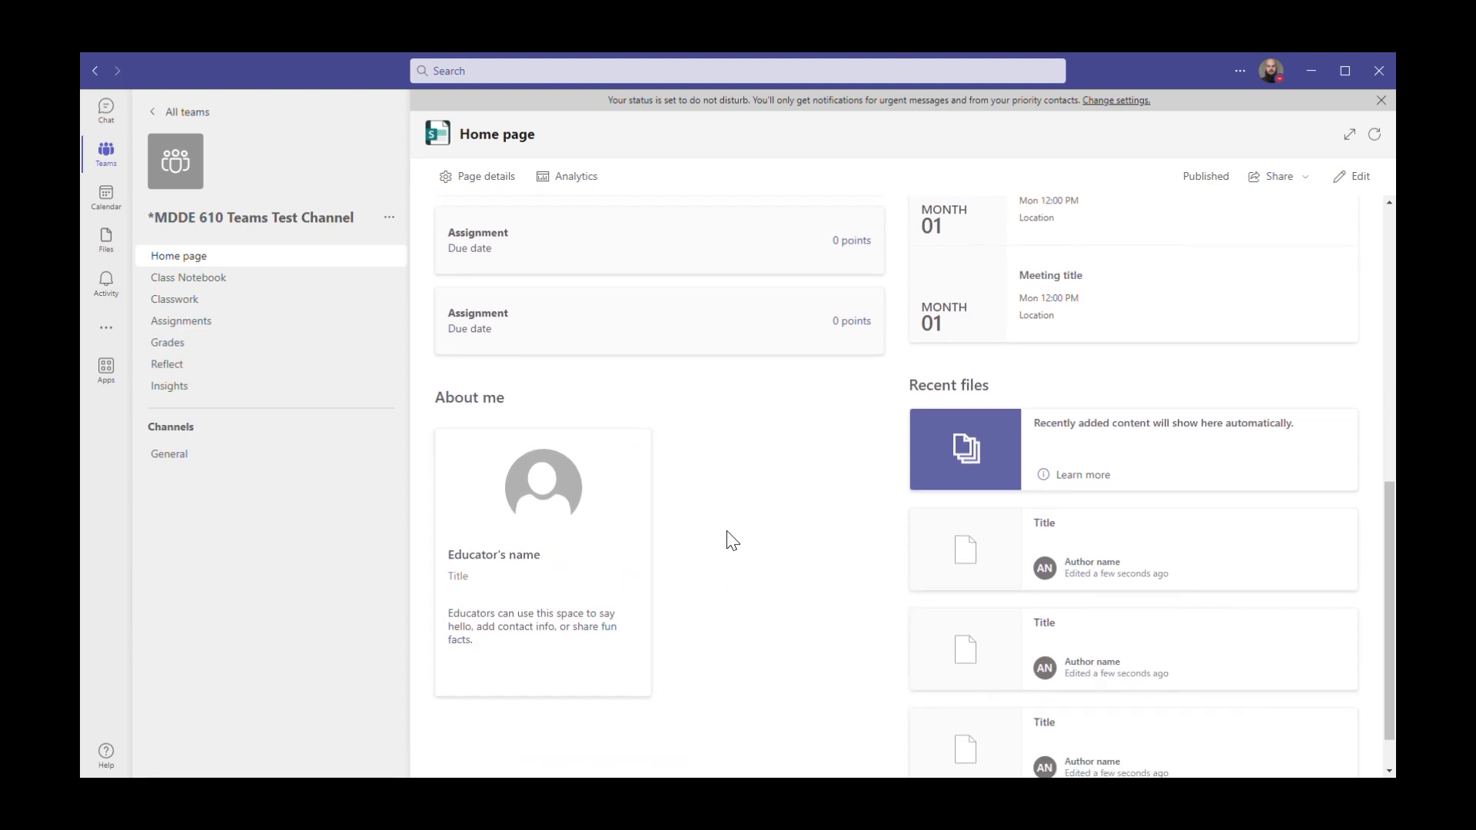
pyautogui.scroll(4, 722, 538)
pyautogui.scroll(4, 465, 297)
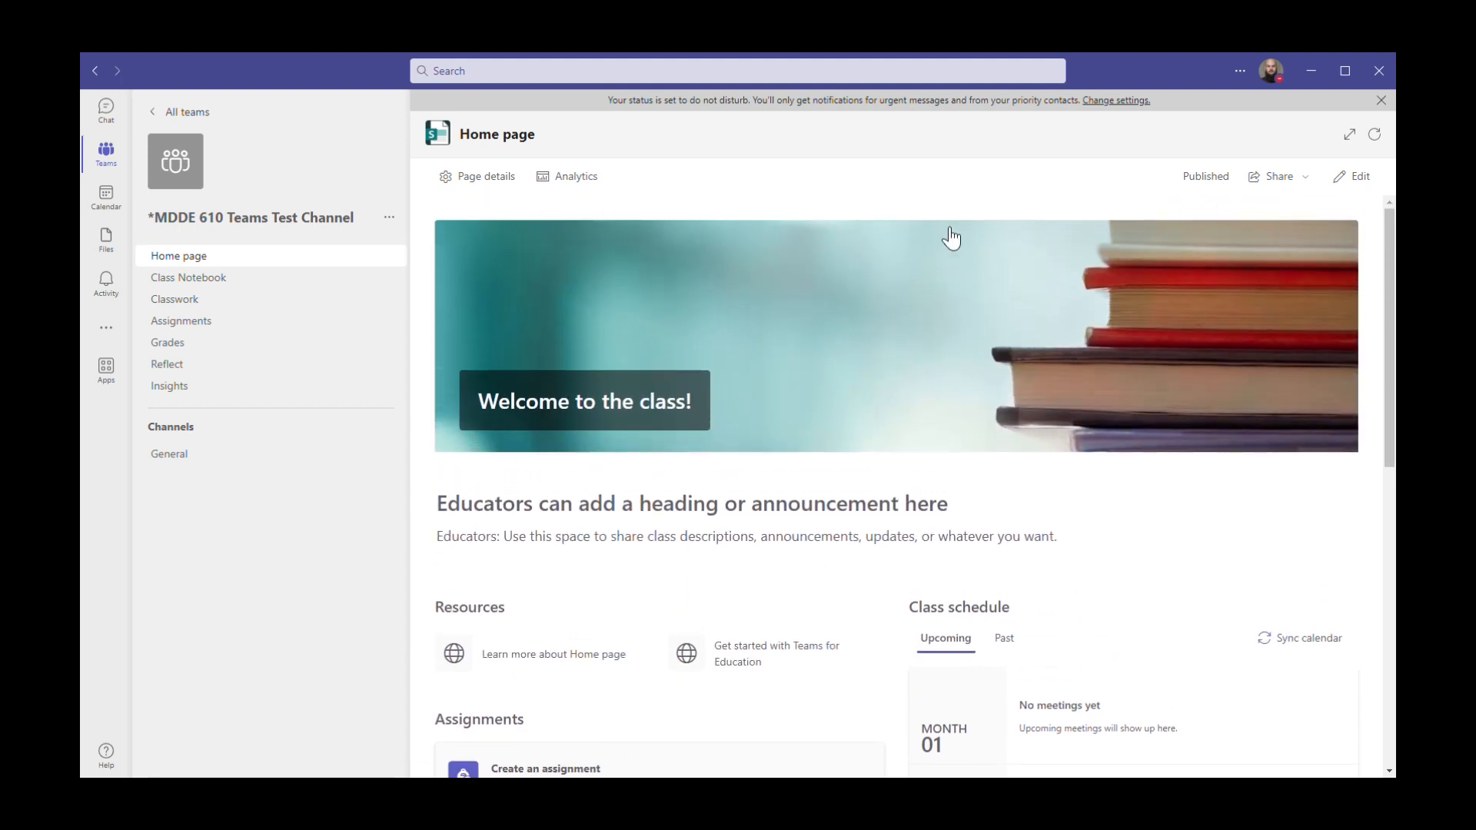
# - Put the home page into edit mode and change the banner title to "Welcome to the Demonstration!"
pyautogui.click(1357, 178)
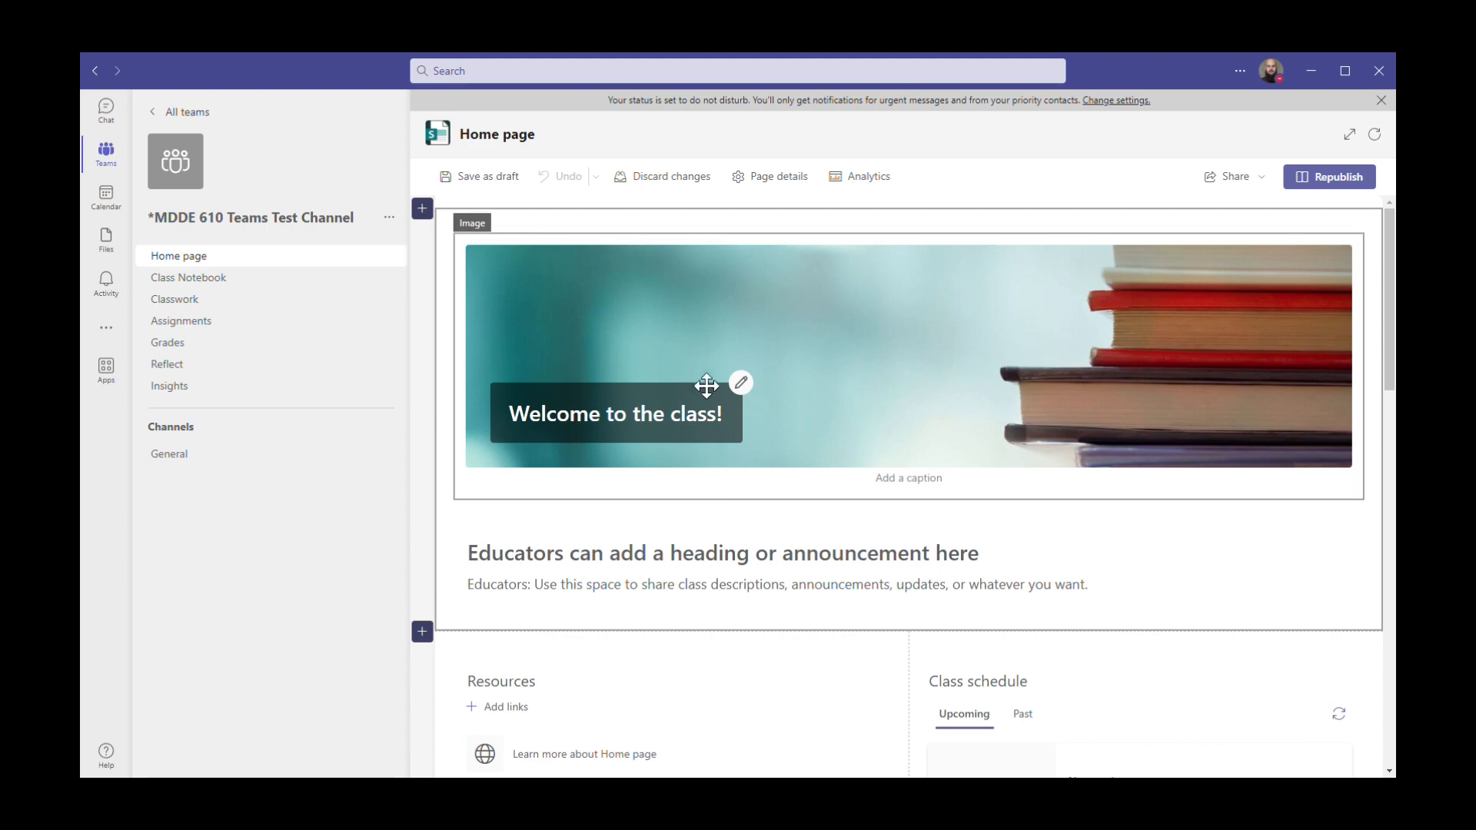
pyautogui.click(757, 397)
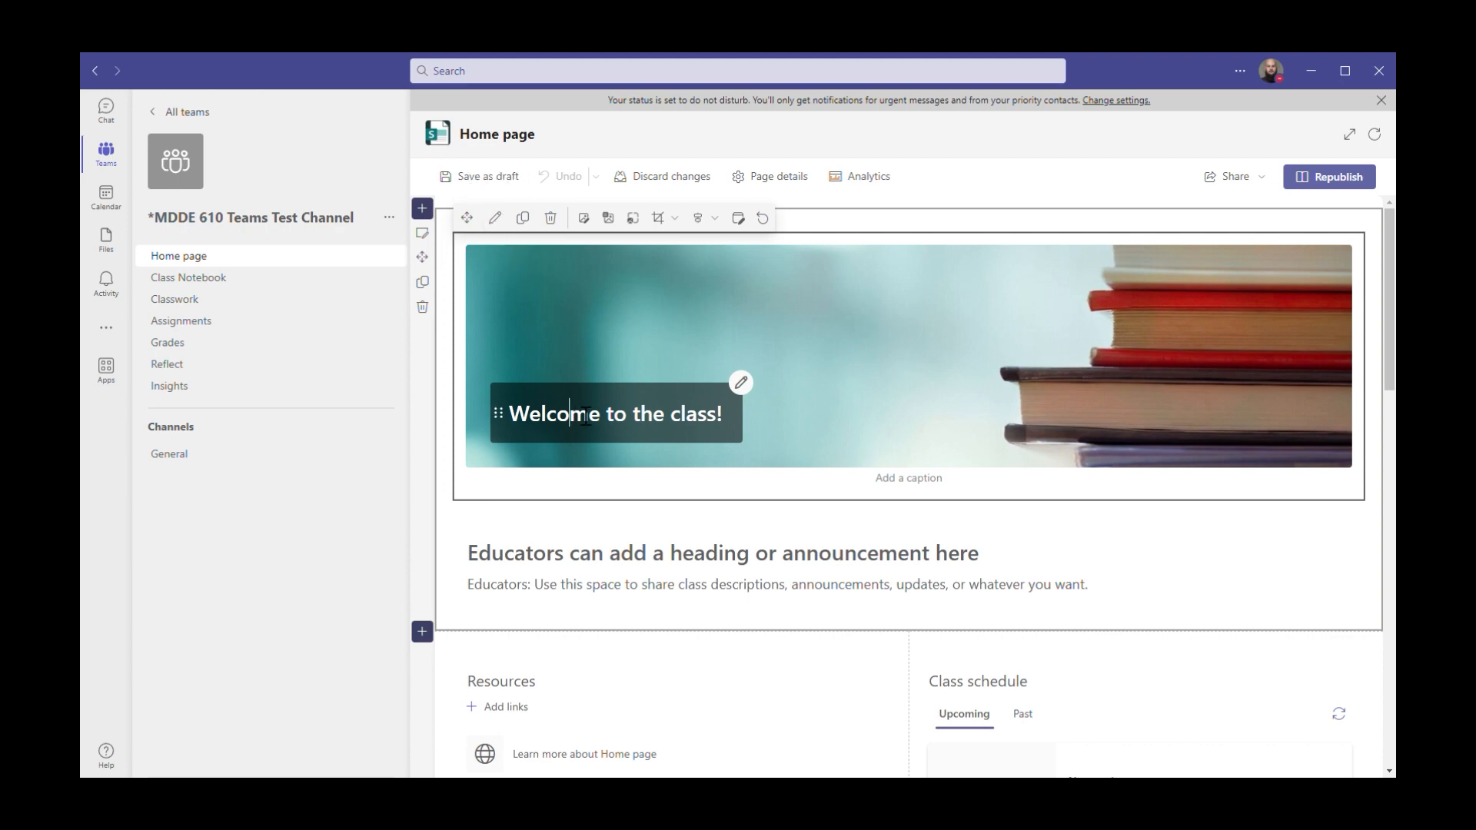
pyautogui.tripleClick(675, 415)
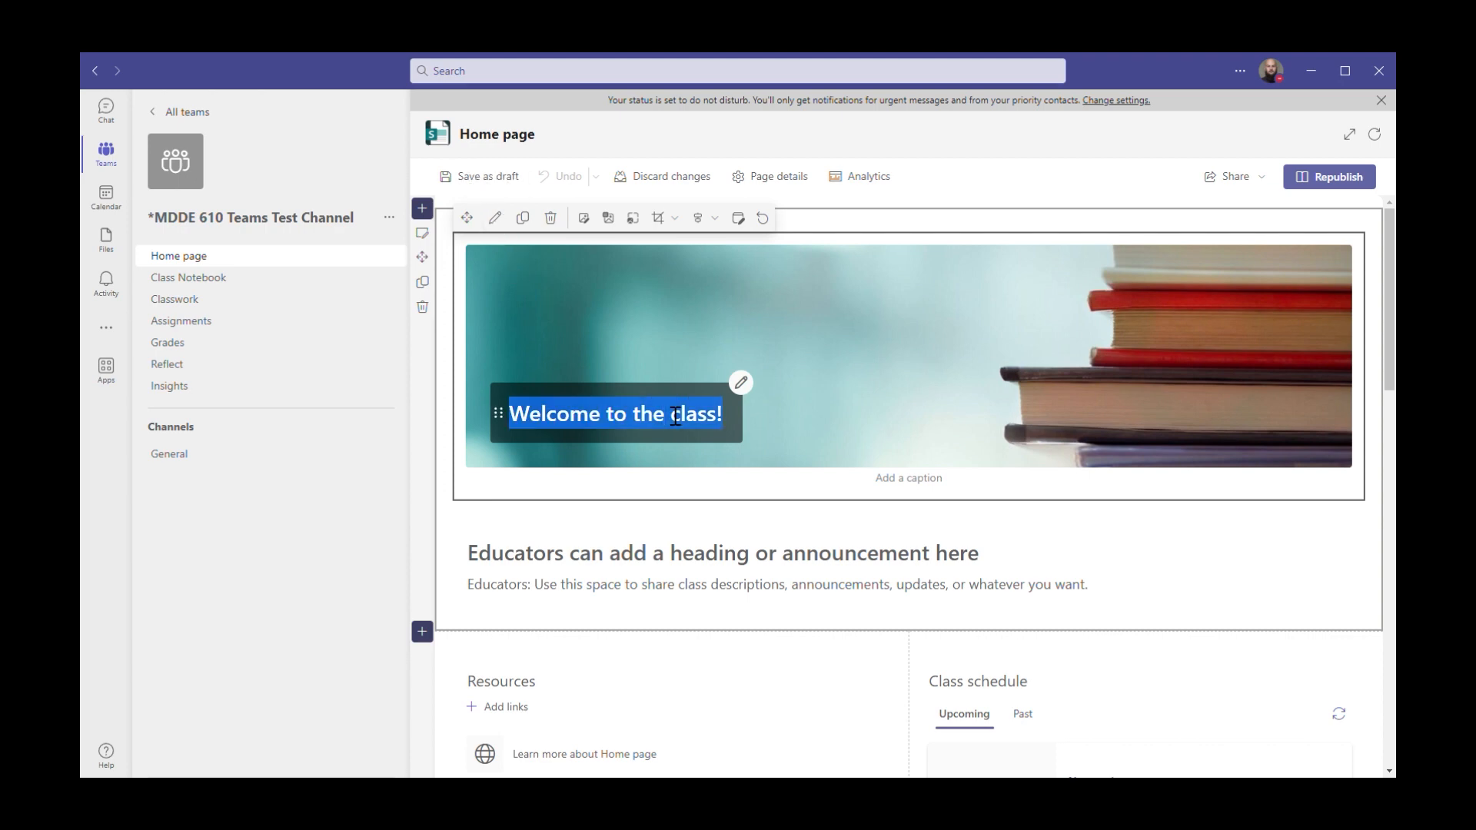
pyautogui.write('Welcom')
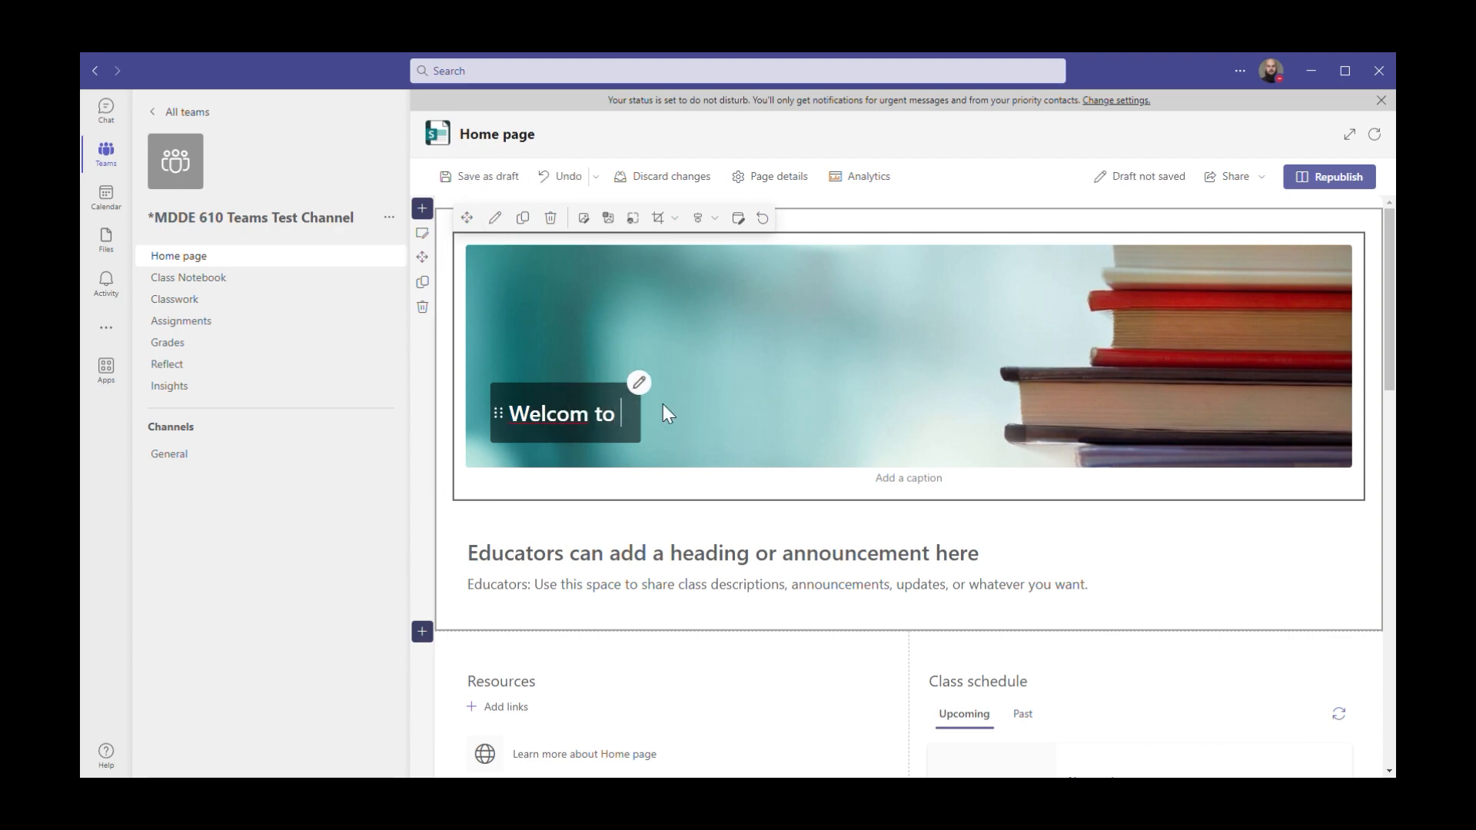
pyautogui.write('e to the ')
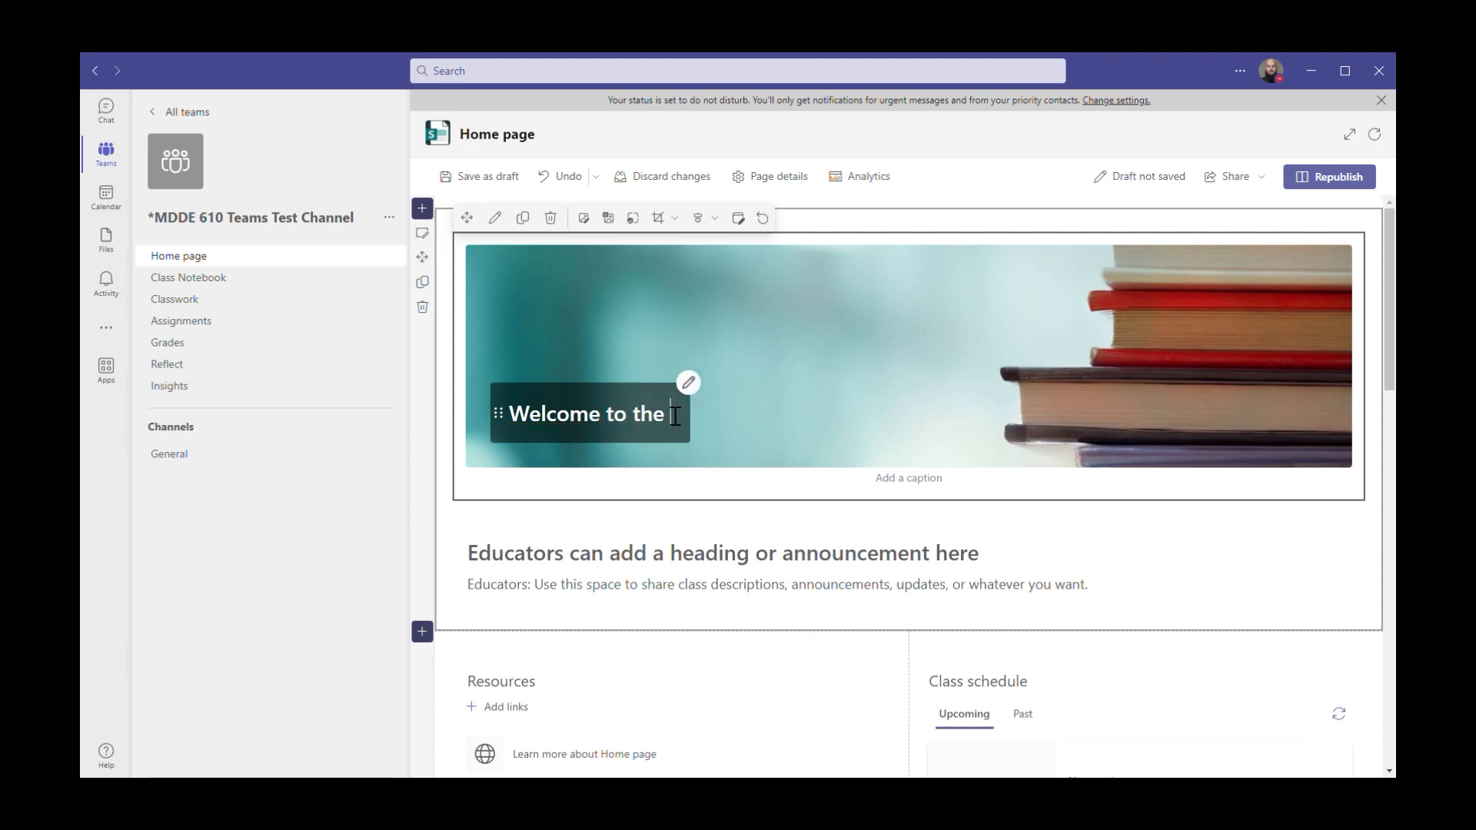
pyautogui.write('Demonstration!')
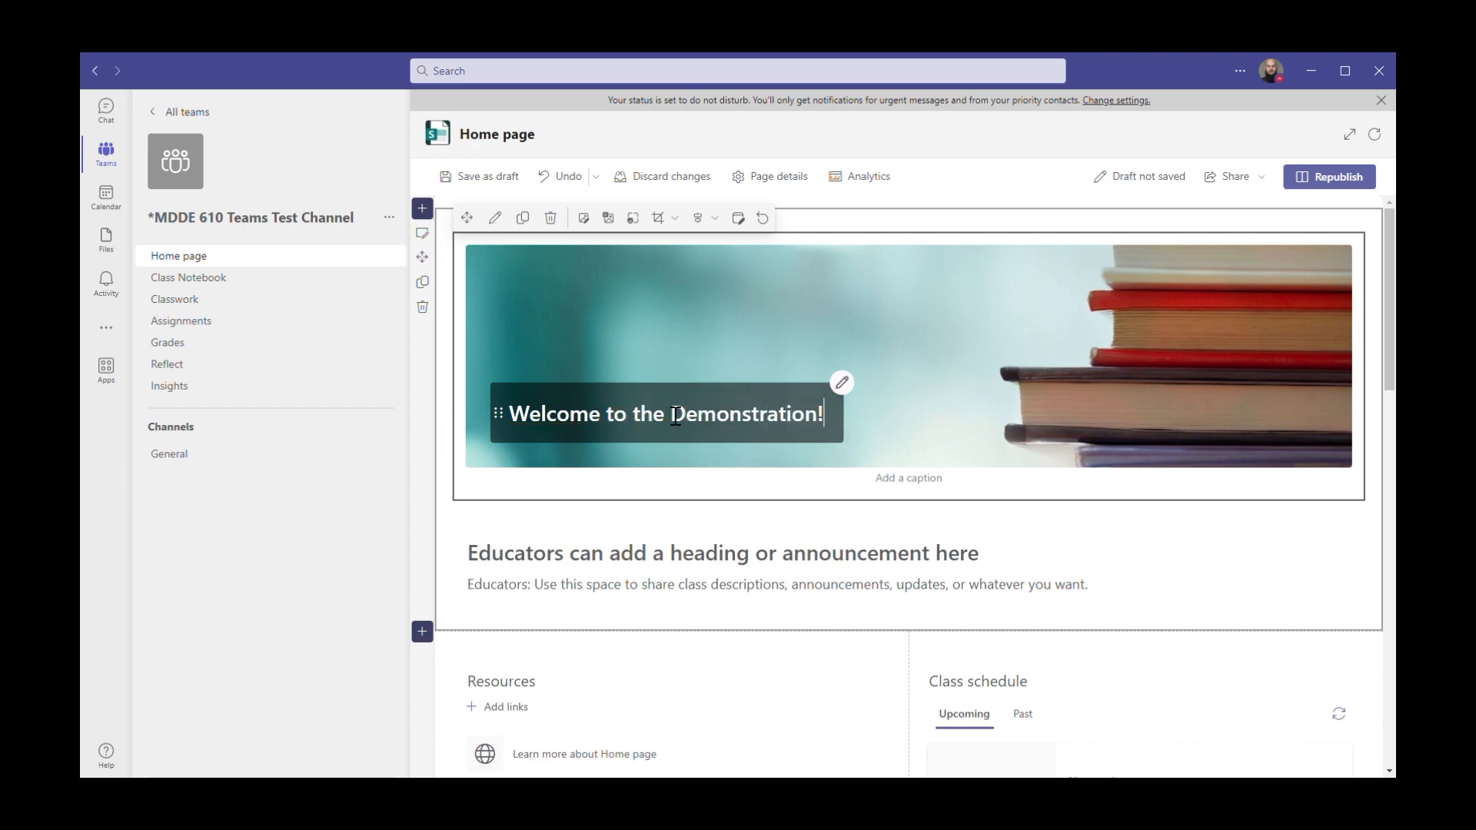
pyautogui.click(917, 496)
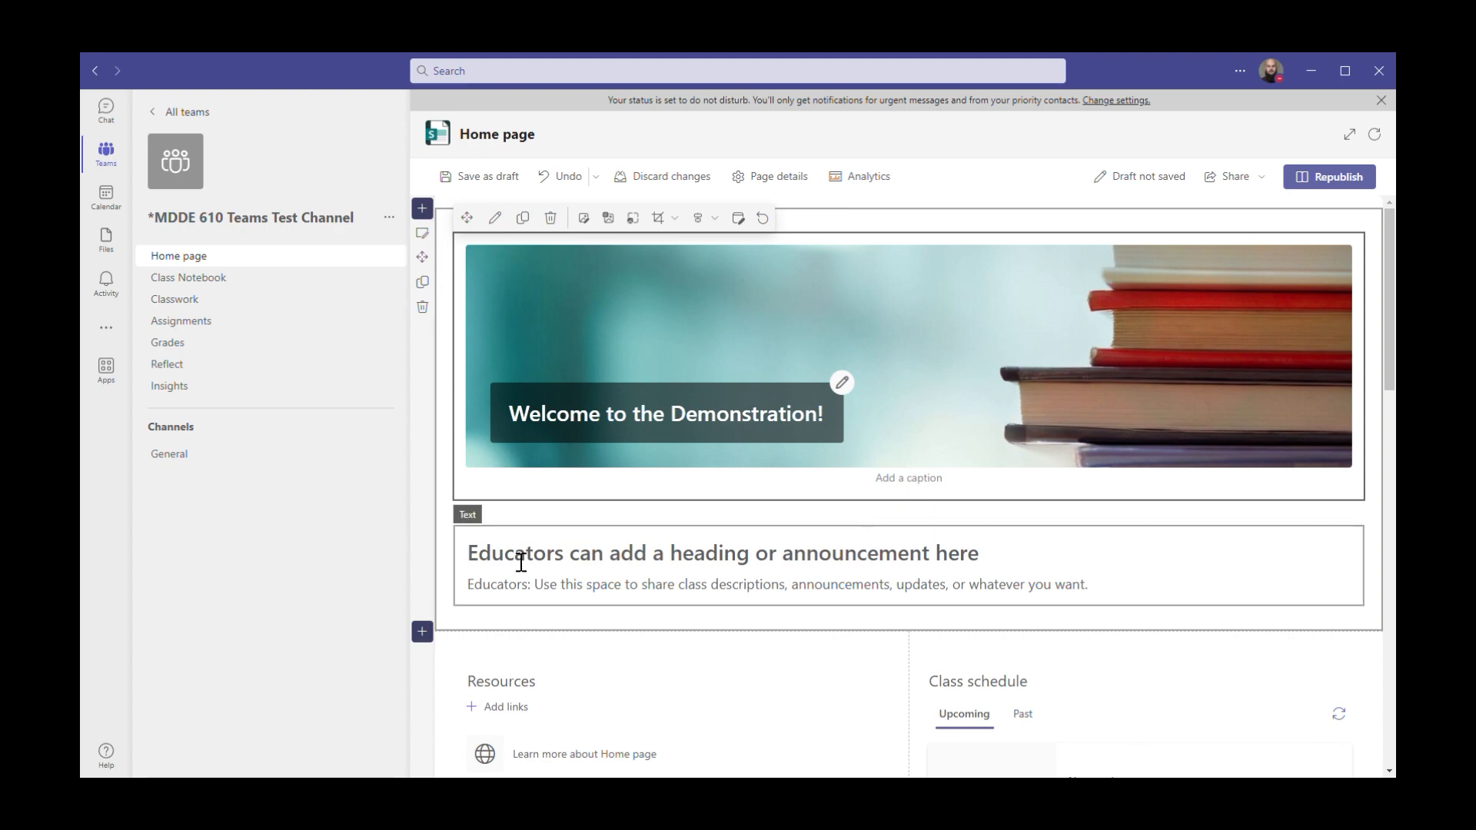
# - Replace the home page banner picture with the stock image of olive branches at sunset
pyautogui.moveTo(493, 558); pyautogui.dragTo(1107, 596)
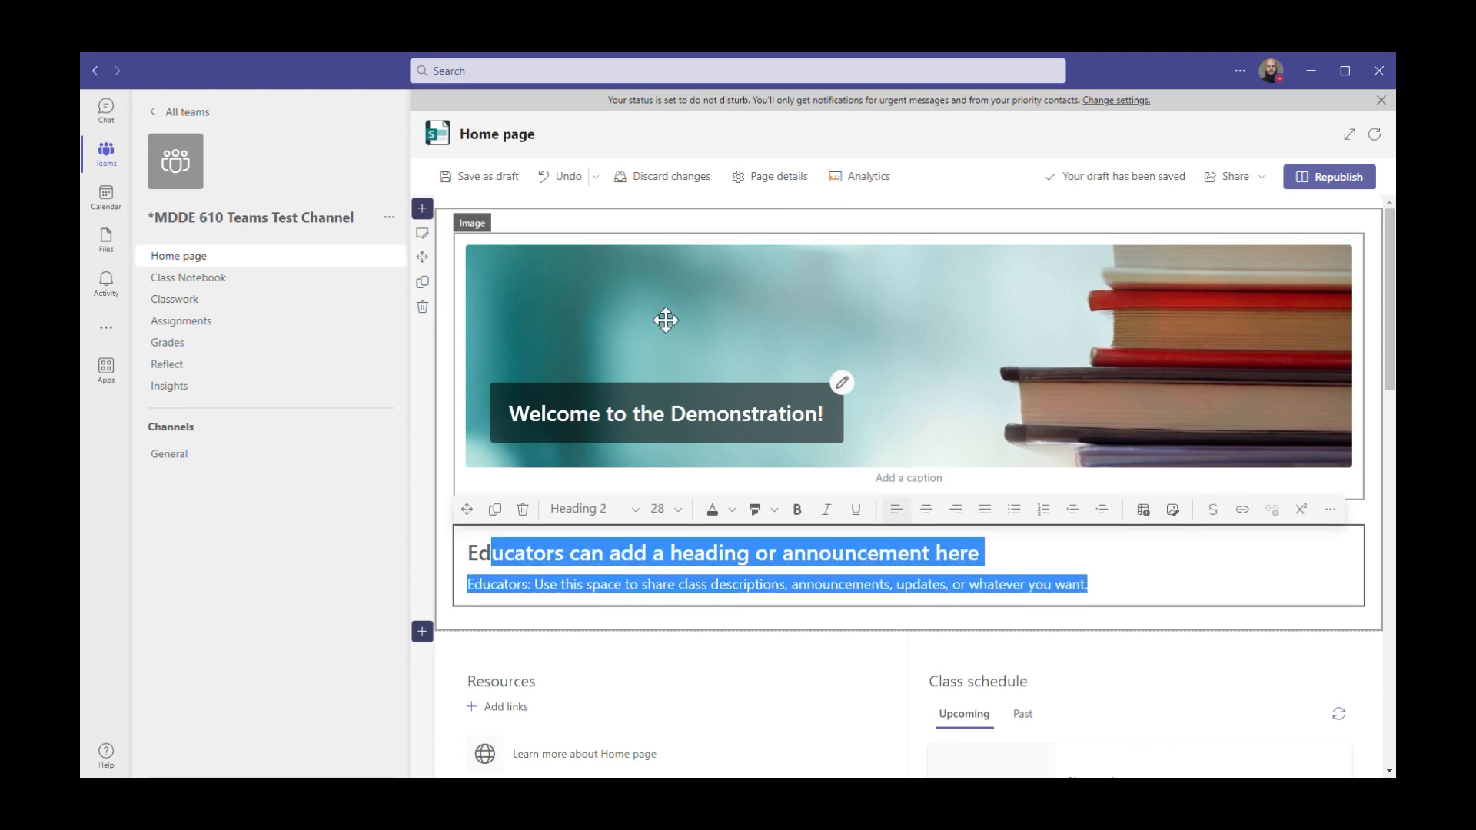
pyautogui.click(800, 310)
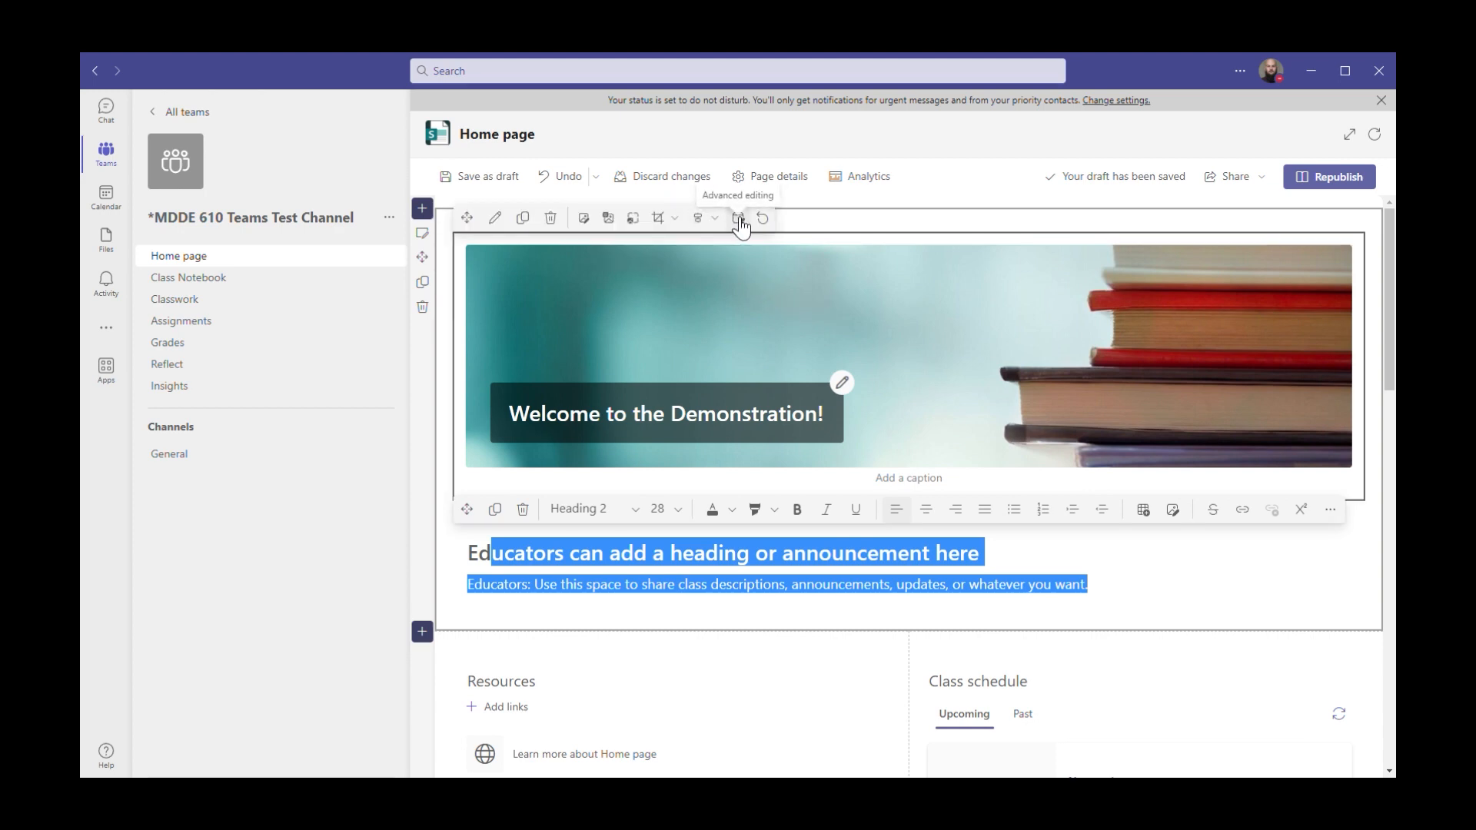
pyautogui.click(601, 221)
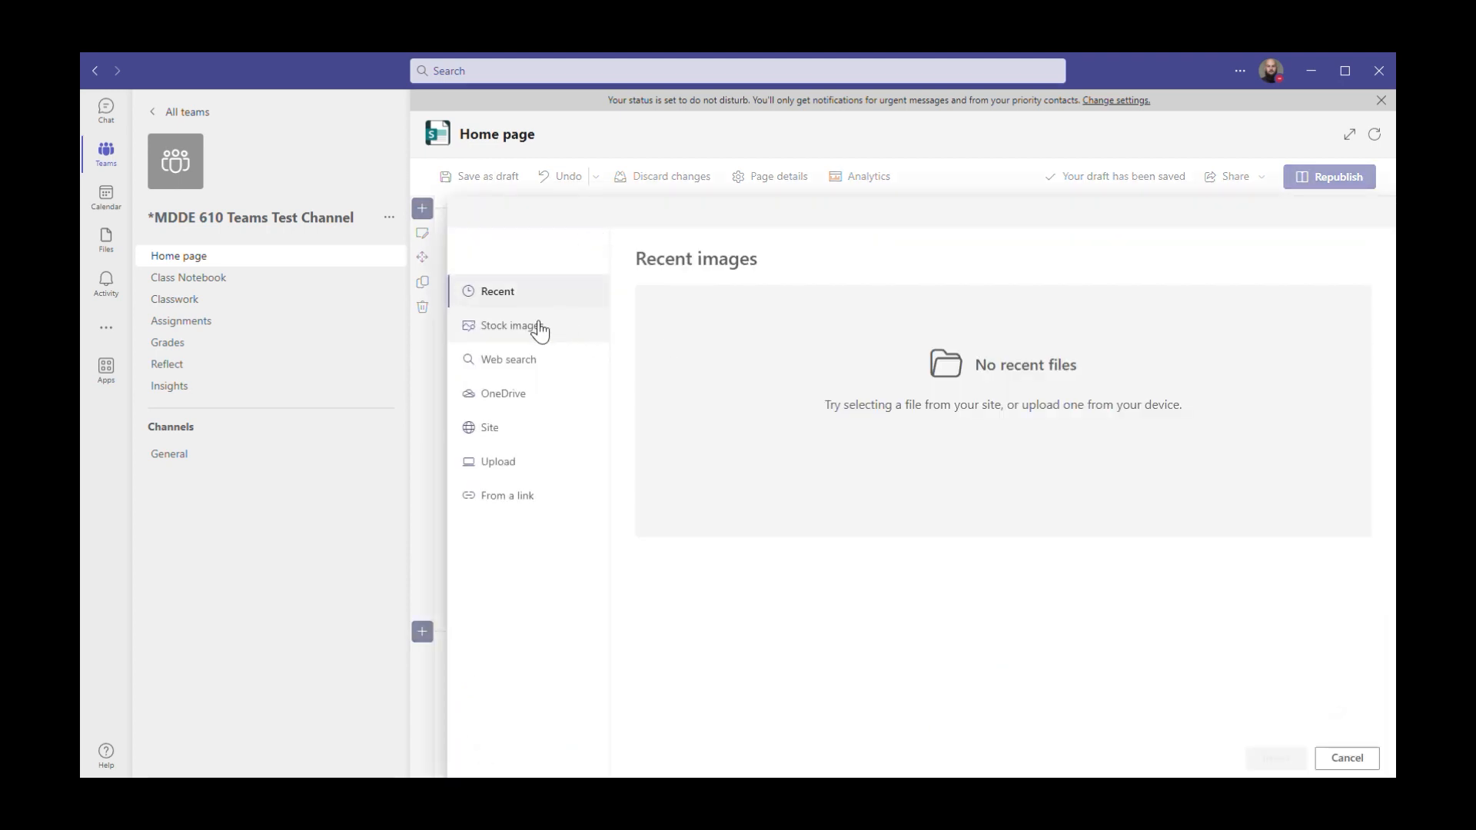
pyautogui.click(518, 332)
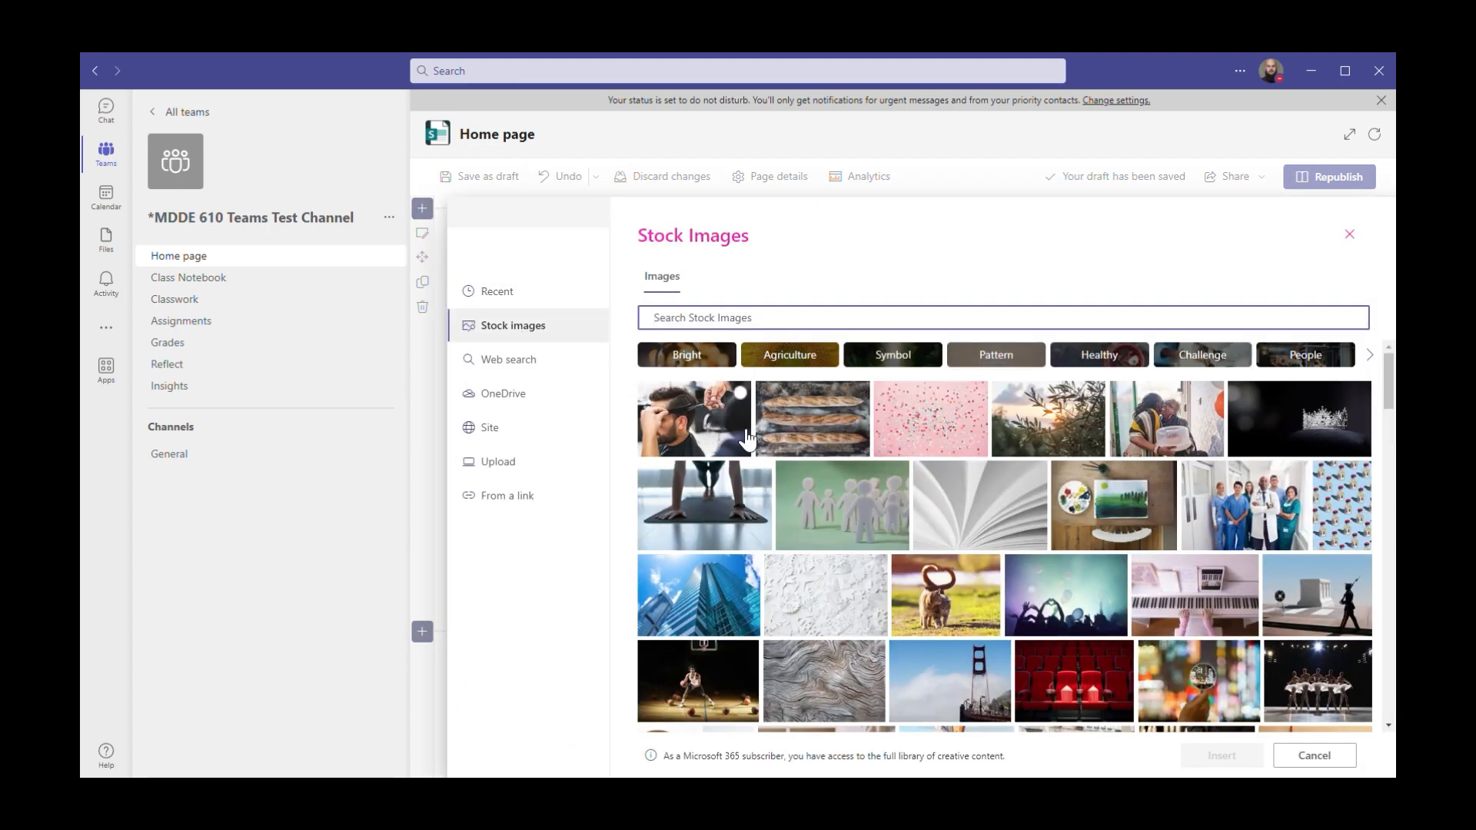
pyautogui.click(1074, 440)
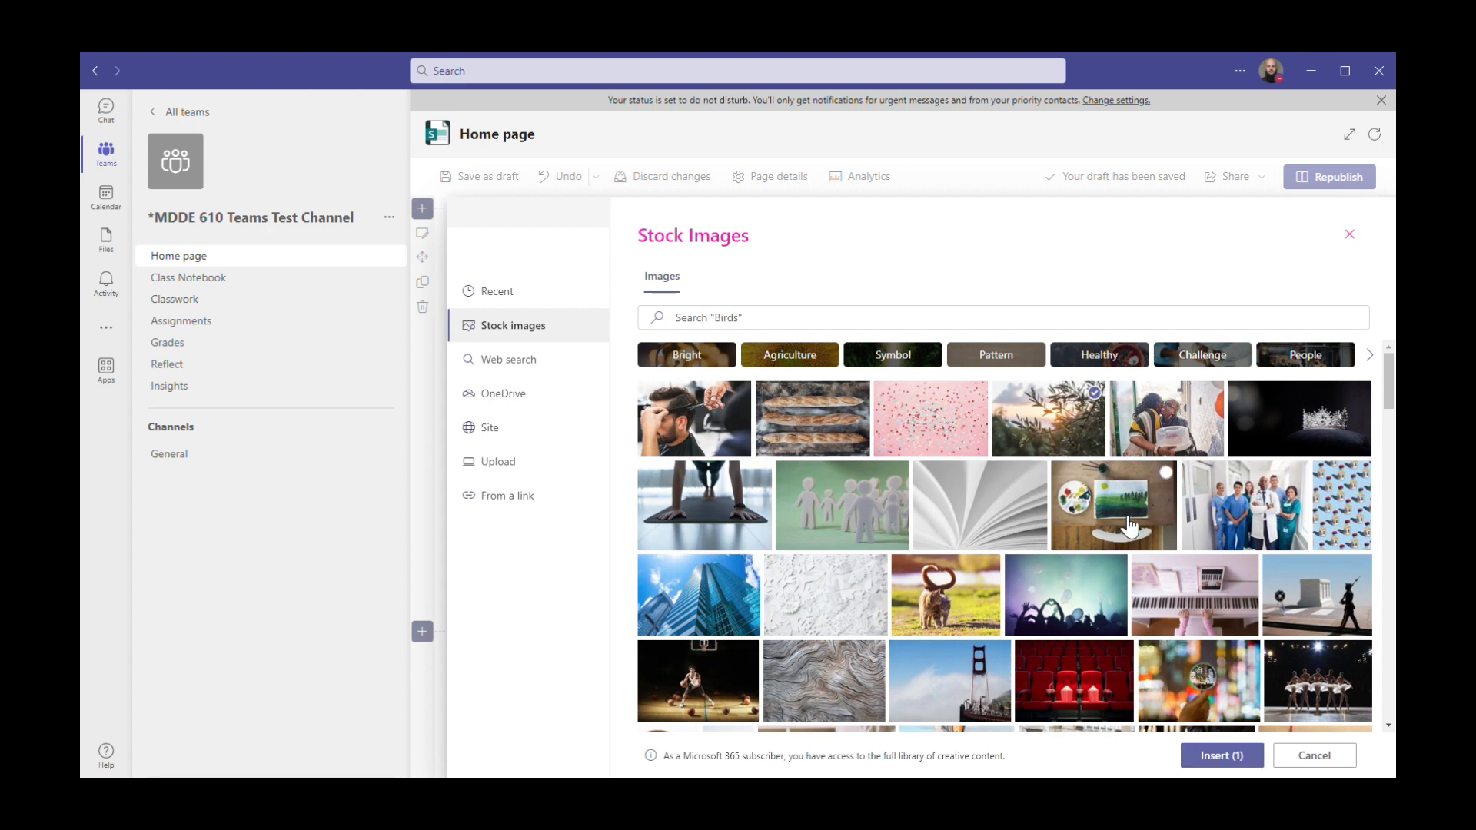
pyautogui.click(1222, 755)
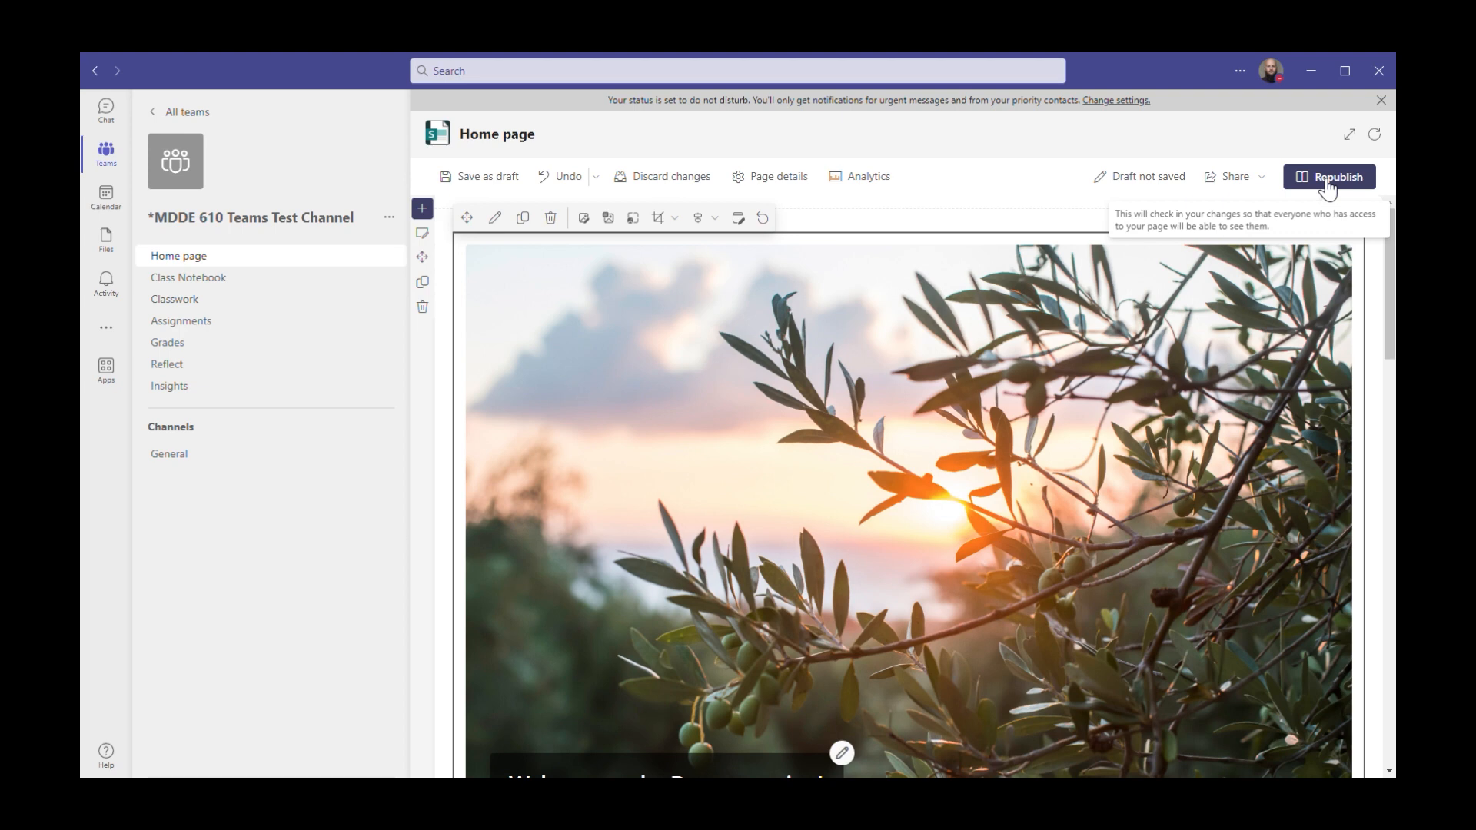
# - Republish the home page and look over the published version
pyautogui.click(1327, 186)
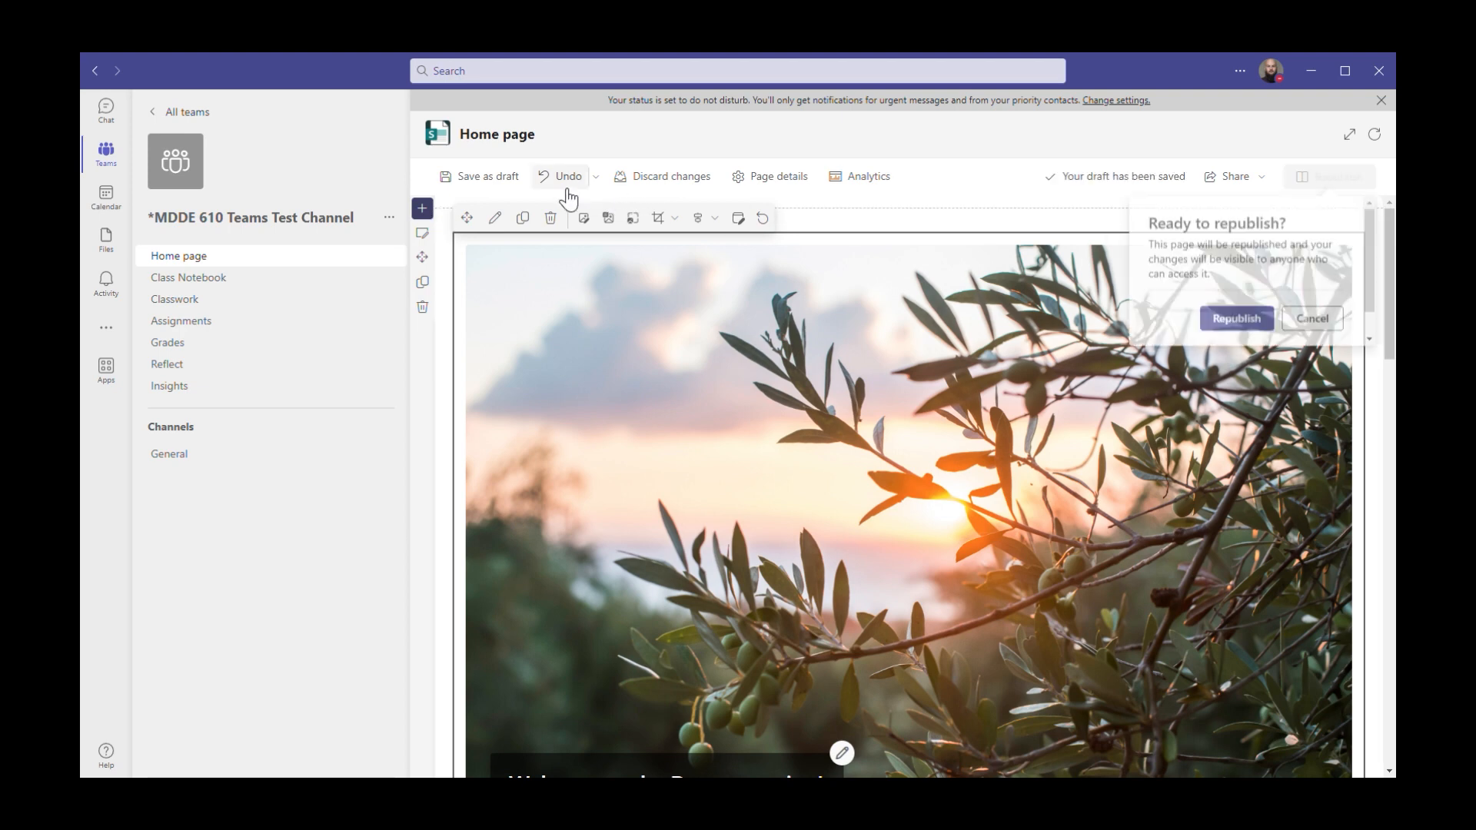
pyautogui.click(1245, 318)
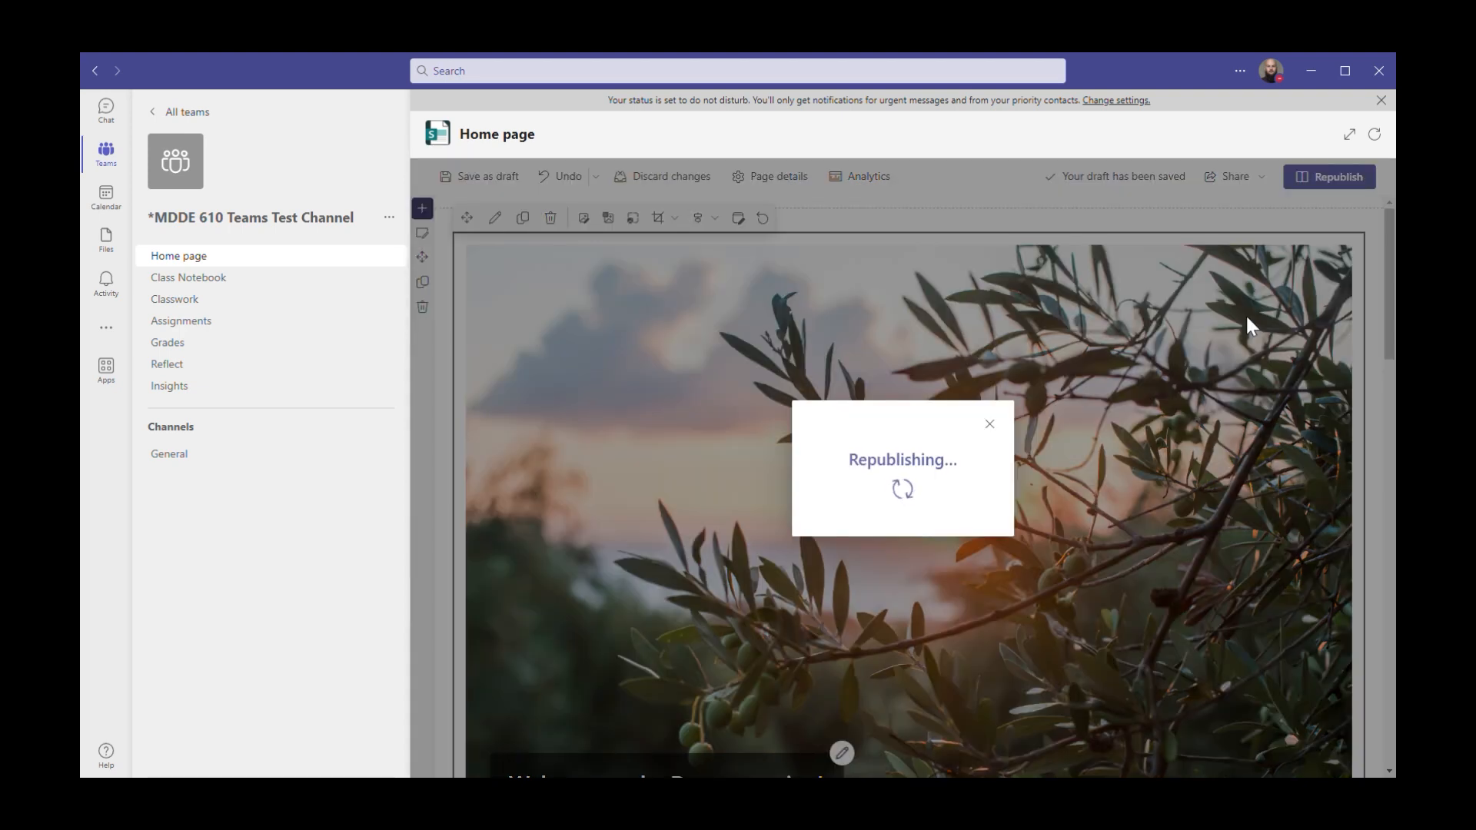
pyautogui.scroll(-1, 1182, 456)
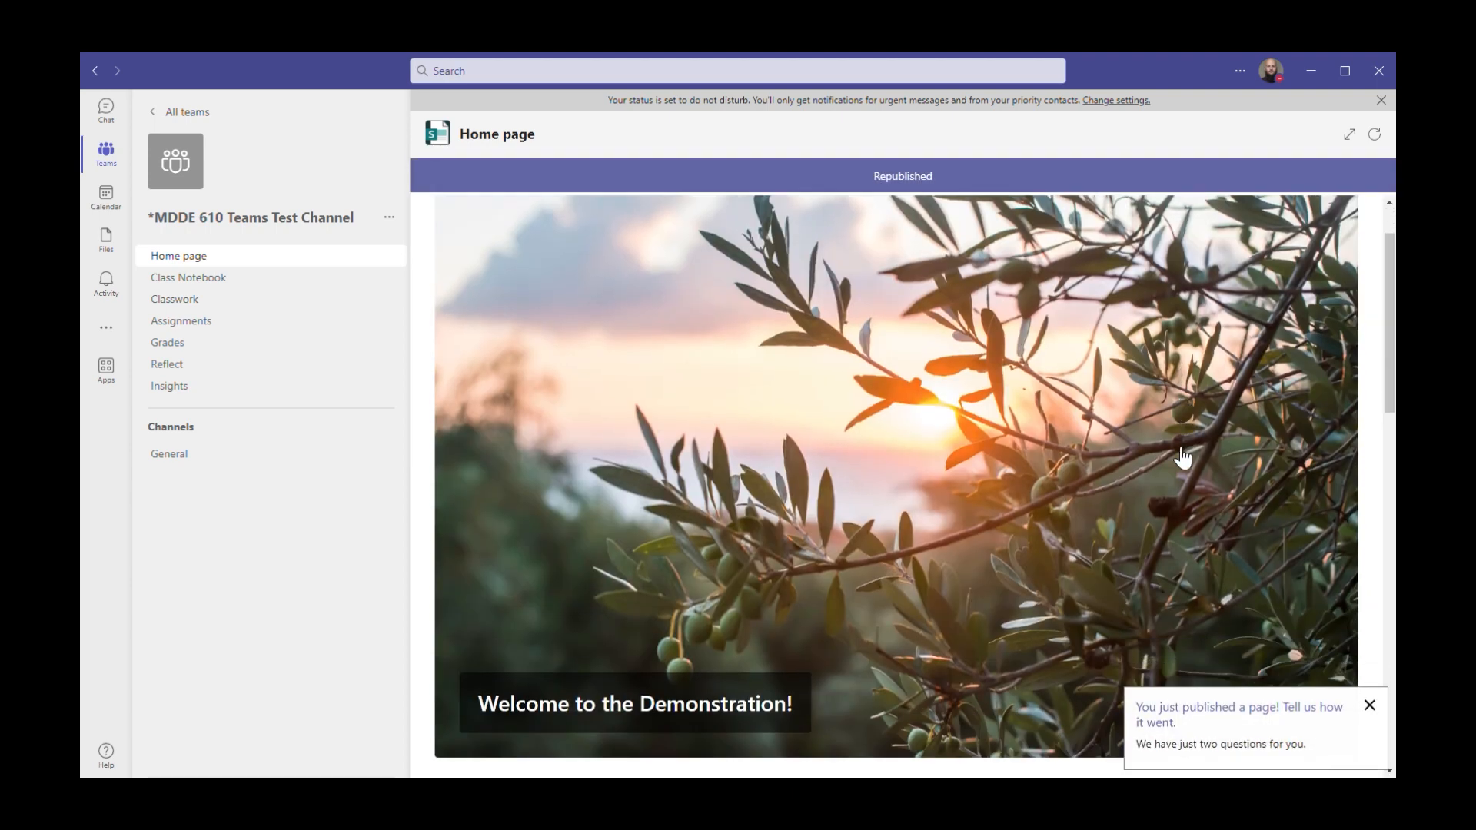
pyautogui.scroll(-3, 1182, 457)
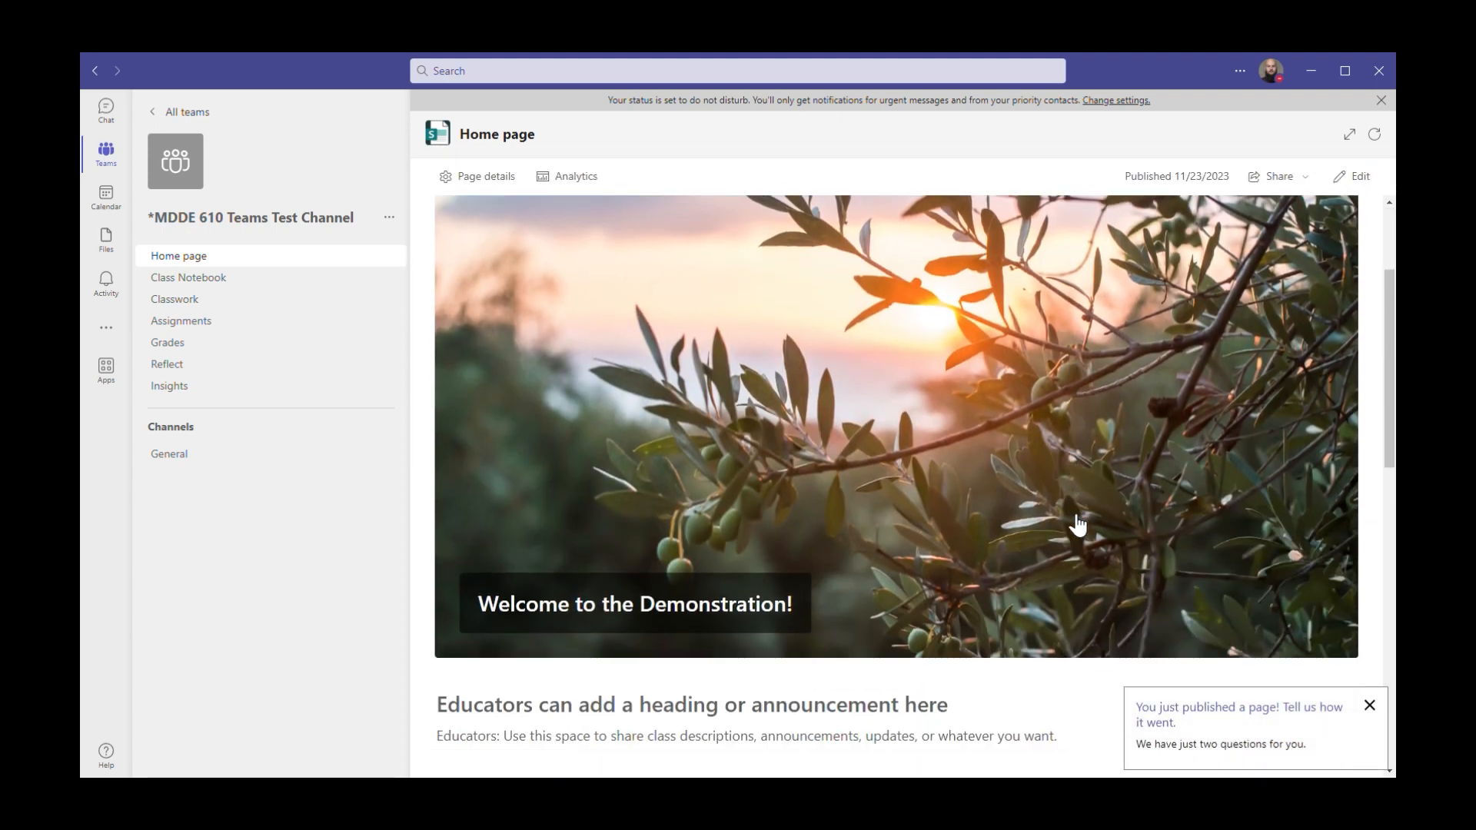
pyautogui.scroll(-6, 1077, 525)
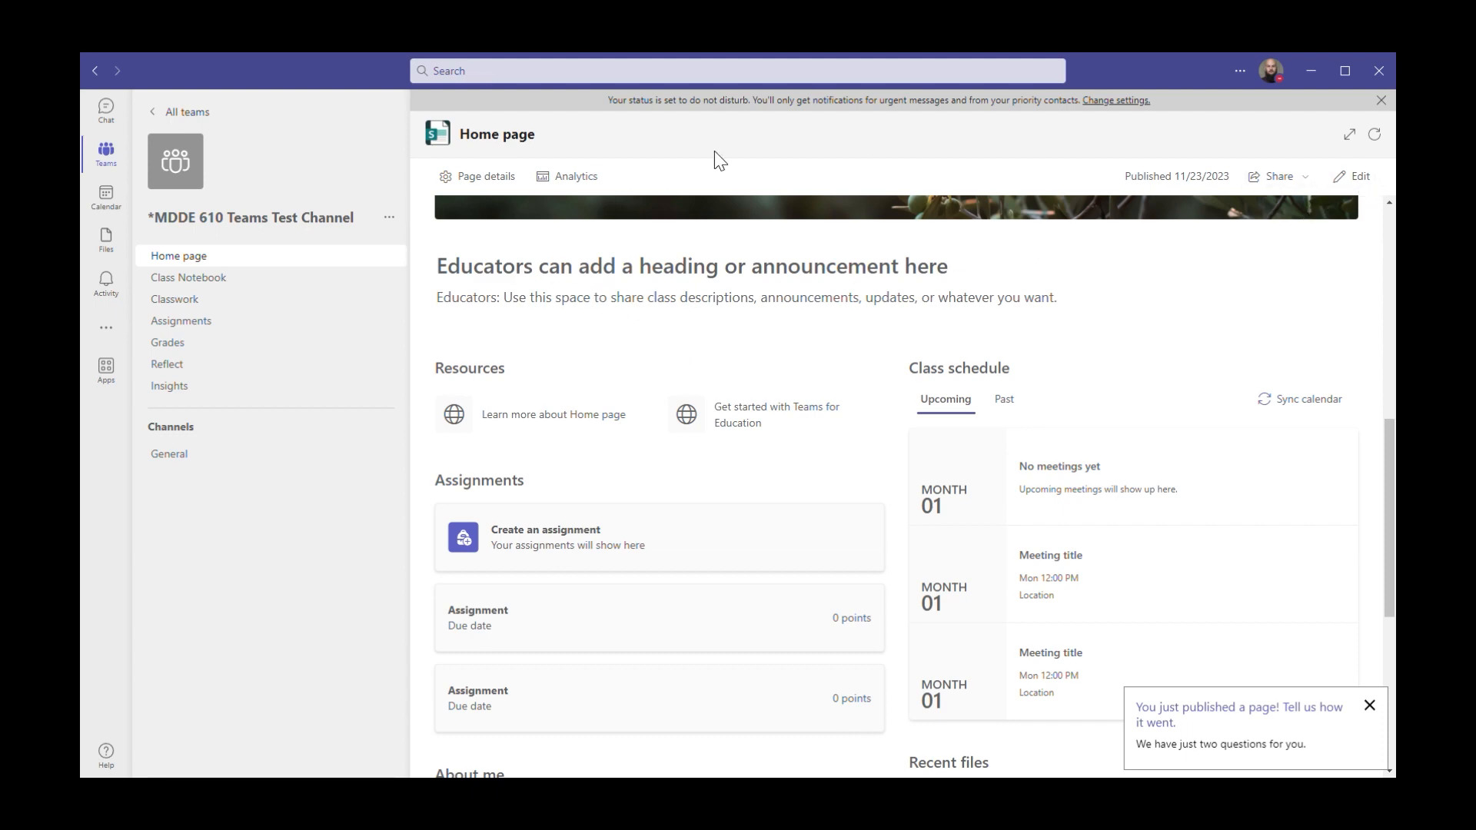
# - Reopen the home page for editing and crop the banner picture freeform to a shallow strip along the picture's upper part
pyautogui.click(1350, 178)
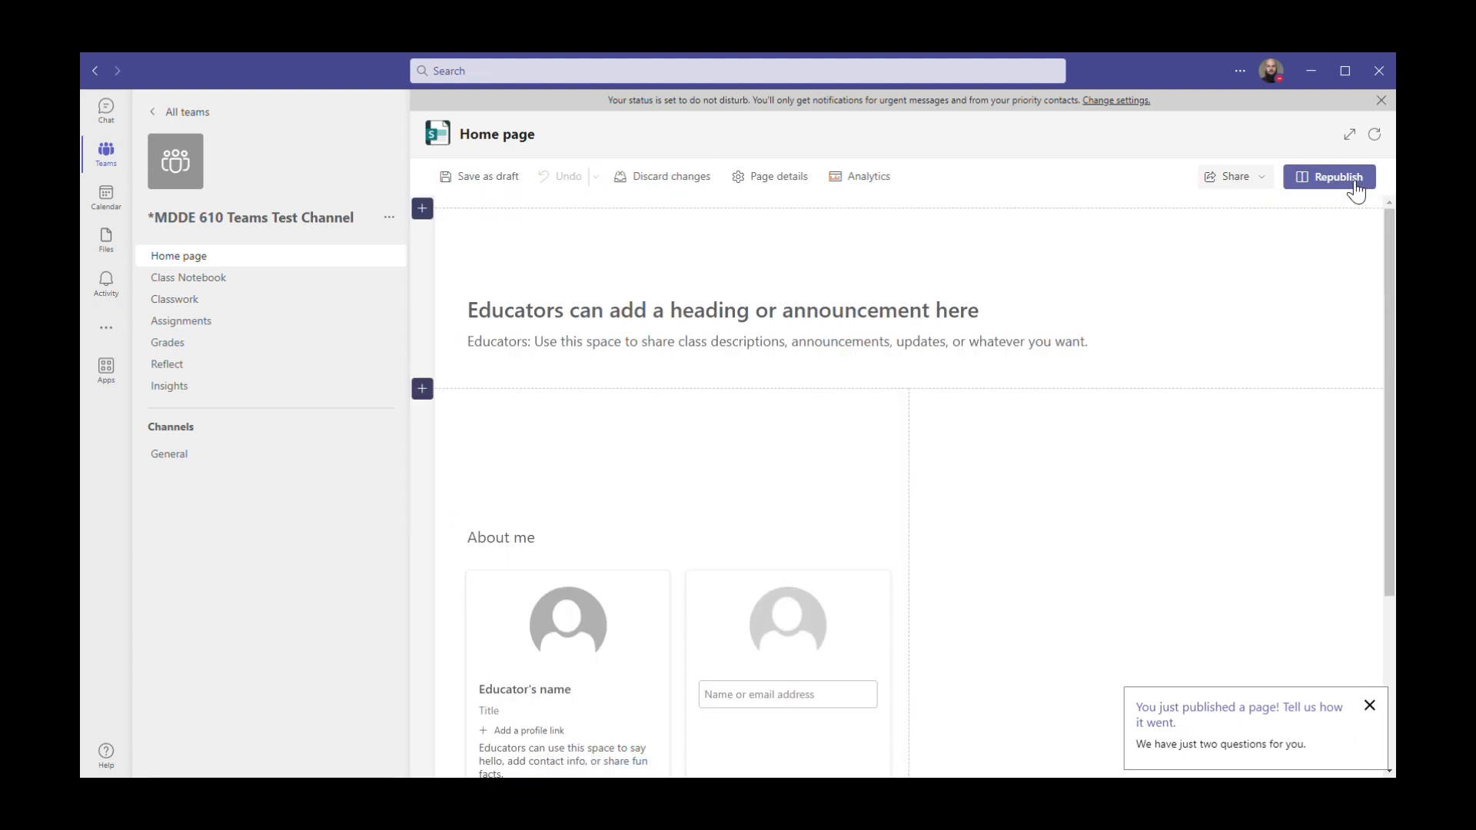
pyautogui.scroll(-5, 826, 431)
pyautogui.scroll(3, 966, 384)
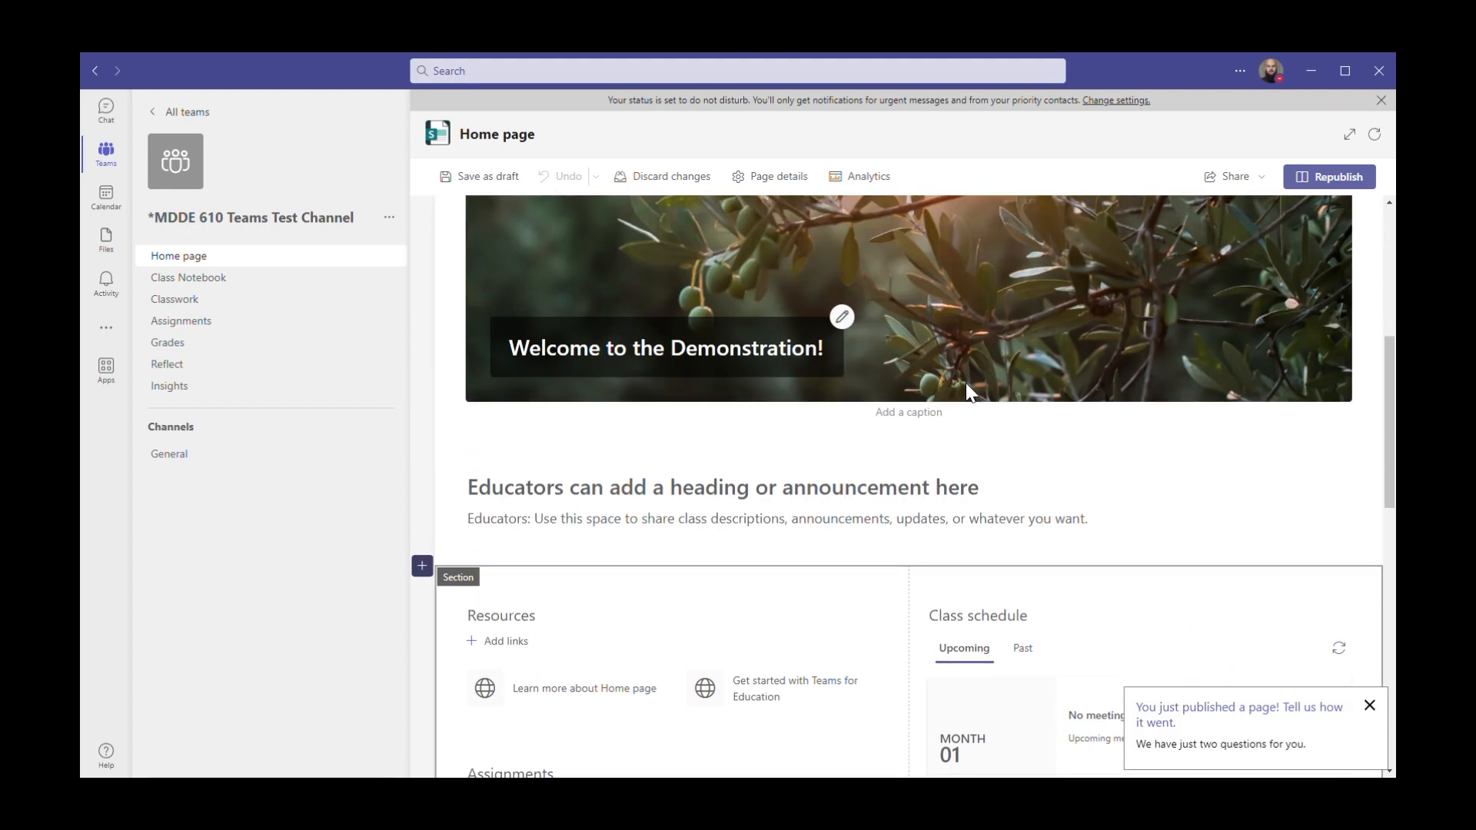
pyautogui.click(970, 320)
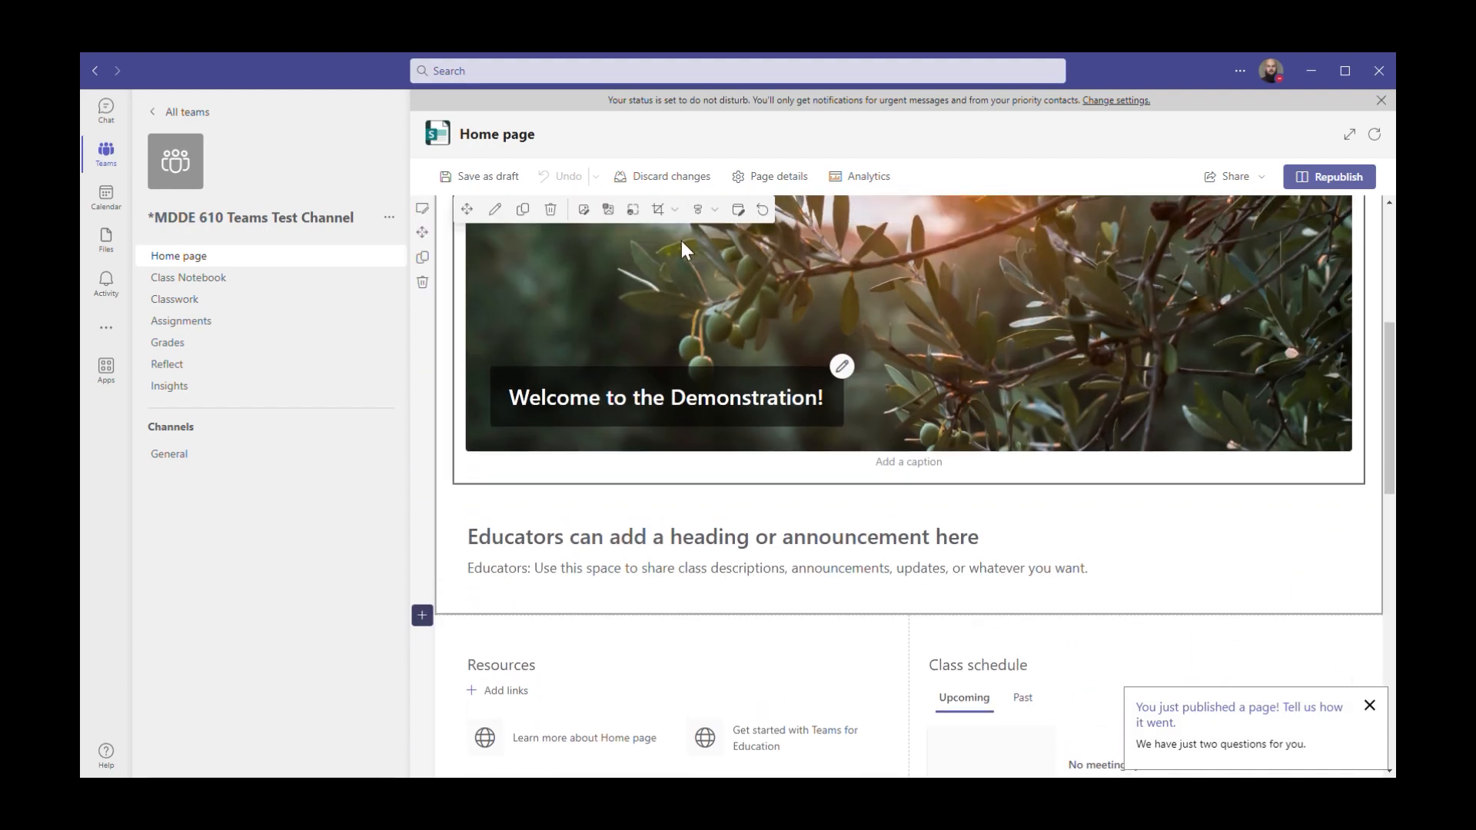
pyautogui.click(667, 212)
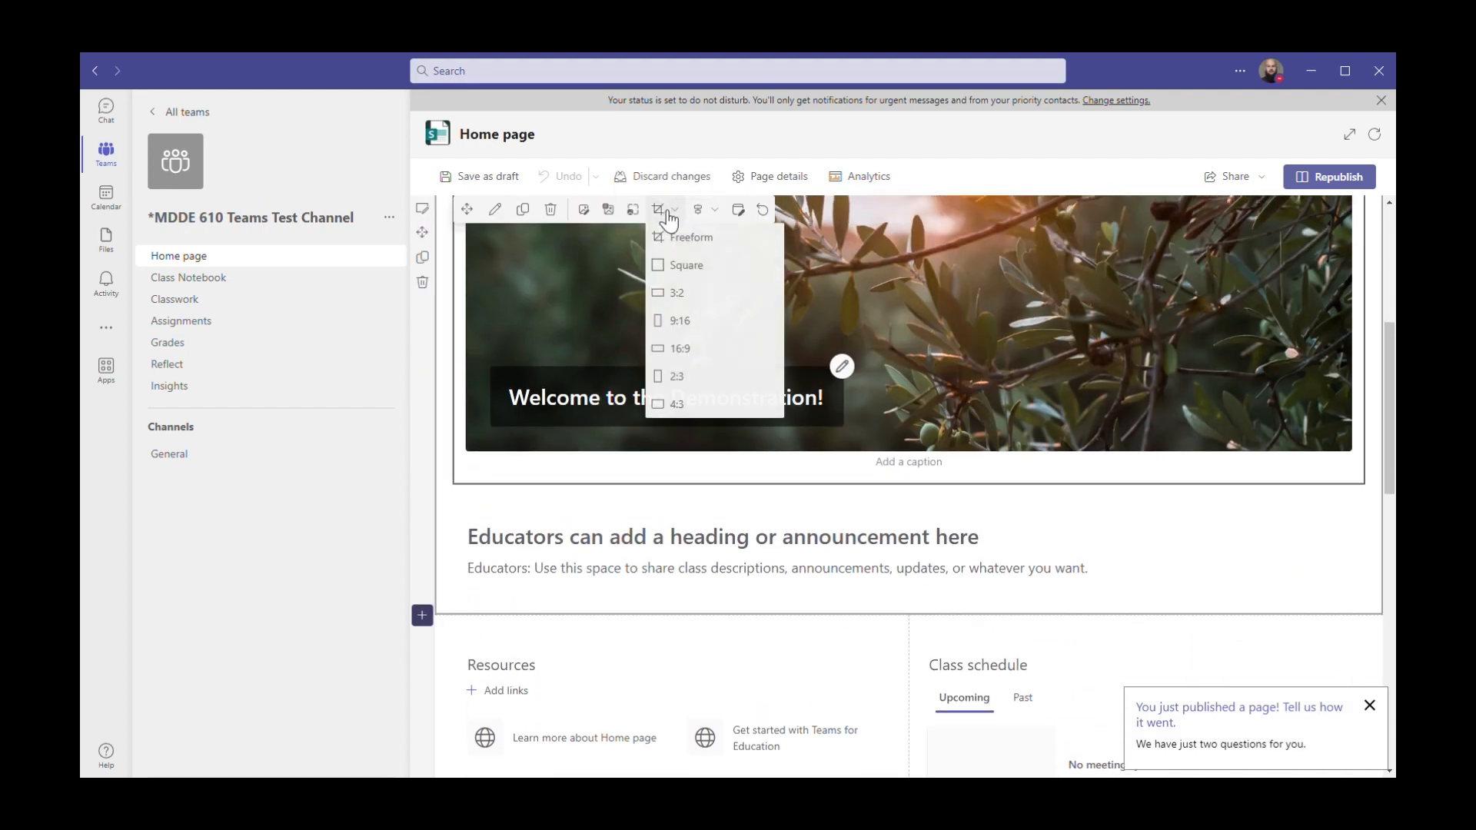
pyautogui.click(687, 238)
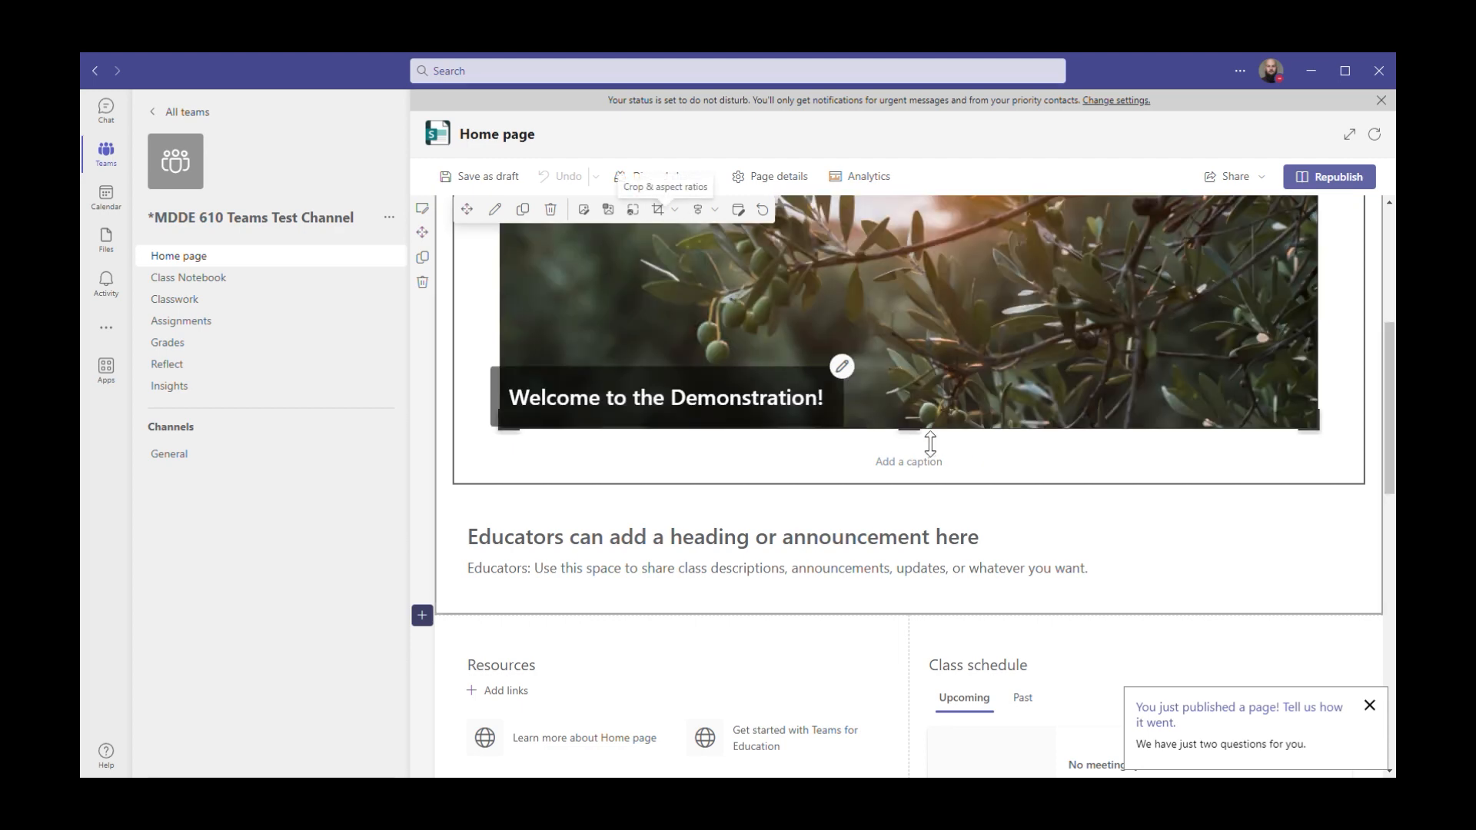
pyautogui.moveTo(930, 444); pyautogui.dragTo(909, 326)
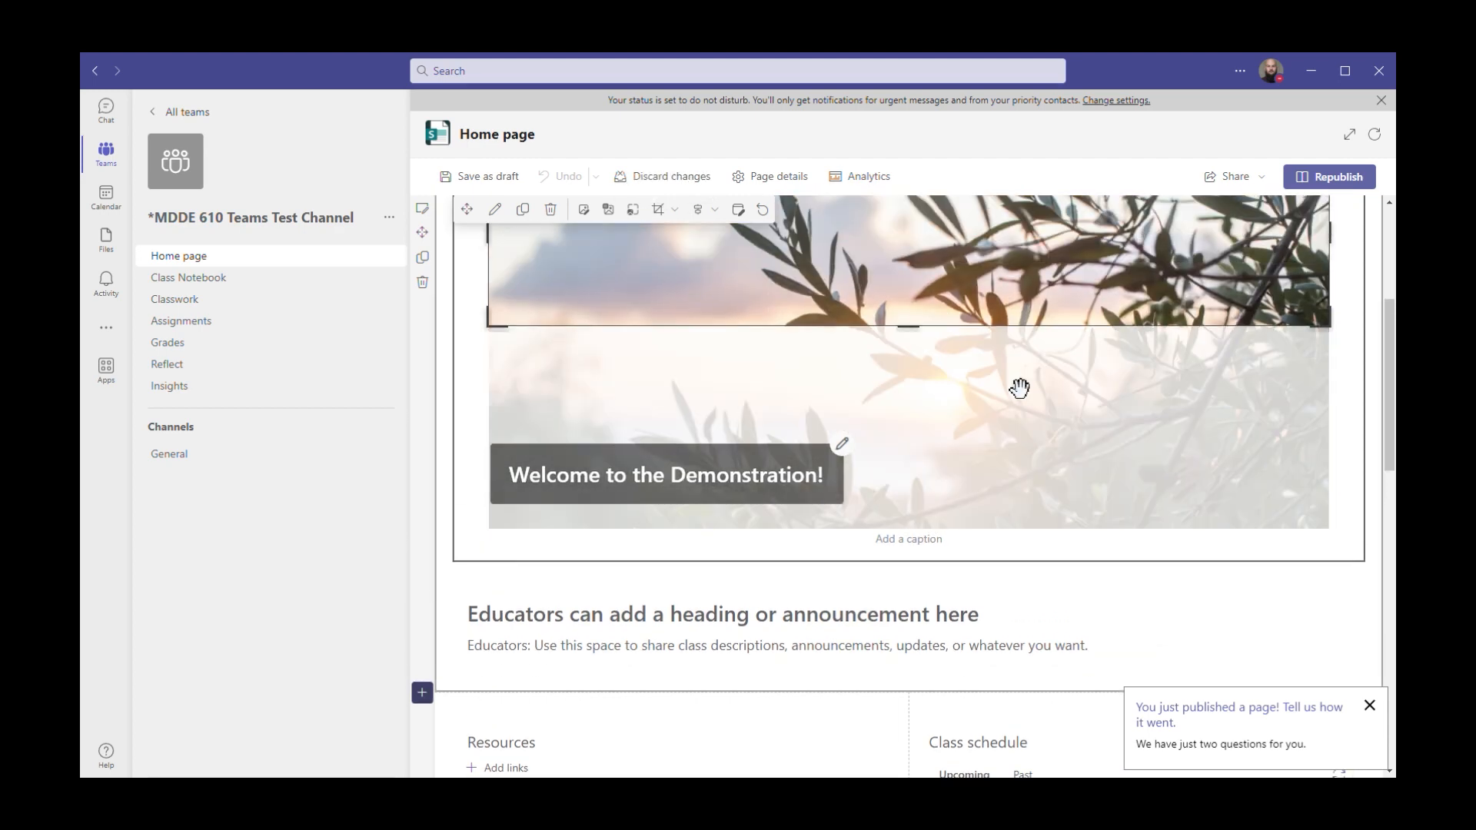
# - Republish the home page with the cropped banner and review the page from the lower sections back up to the banner
pyautogui.click(1338, 179)
pyautogui.click(1212, 323)
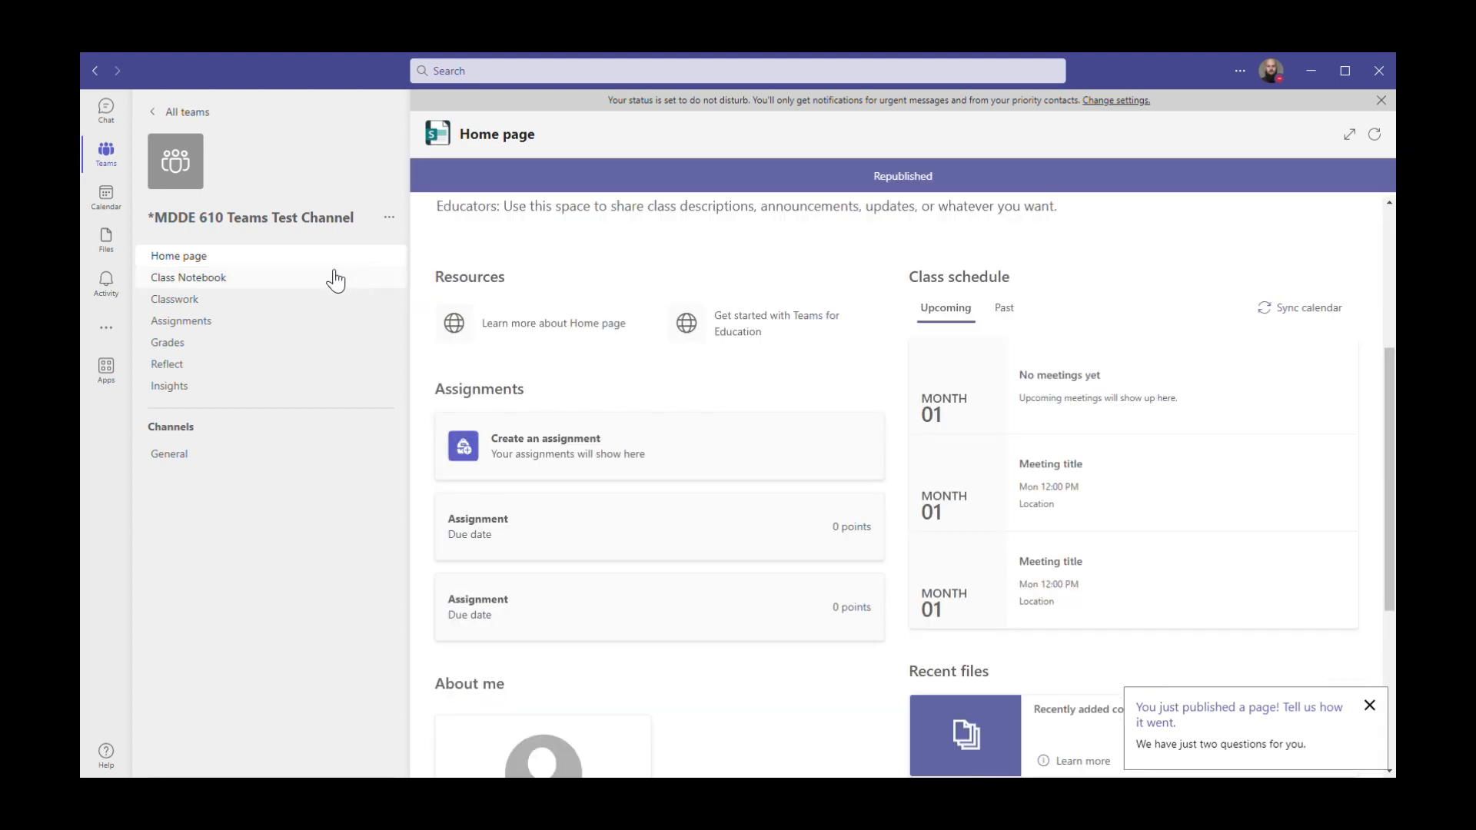
pyautogui.scroll(-5, 851, 384)
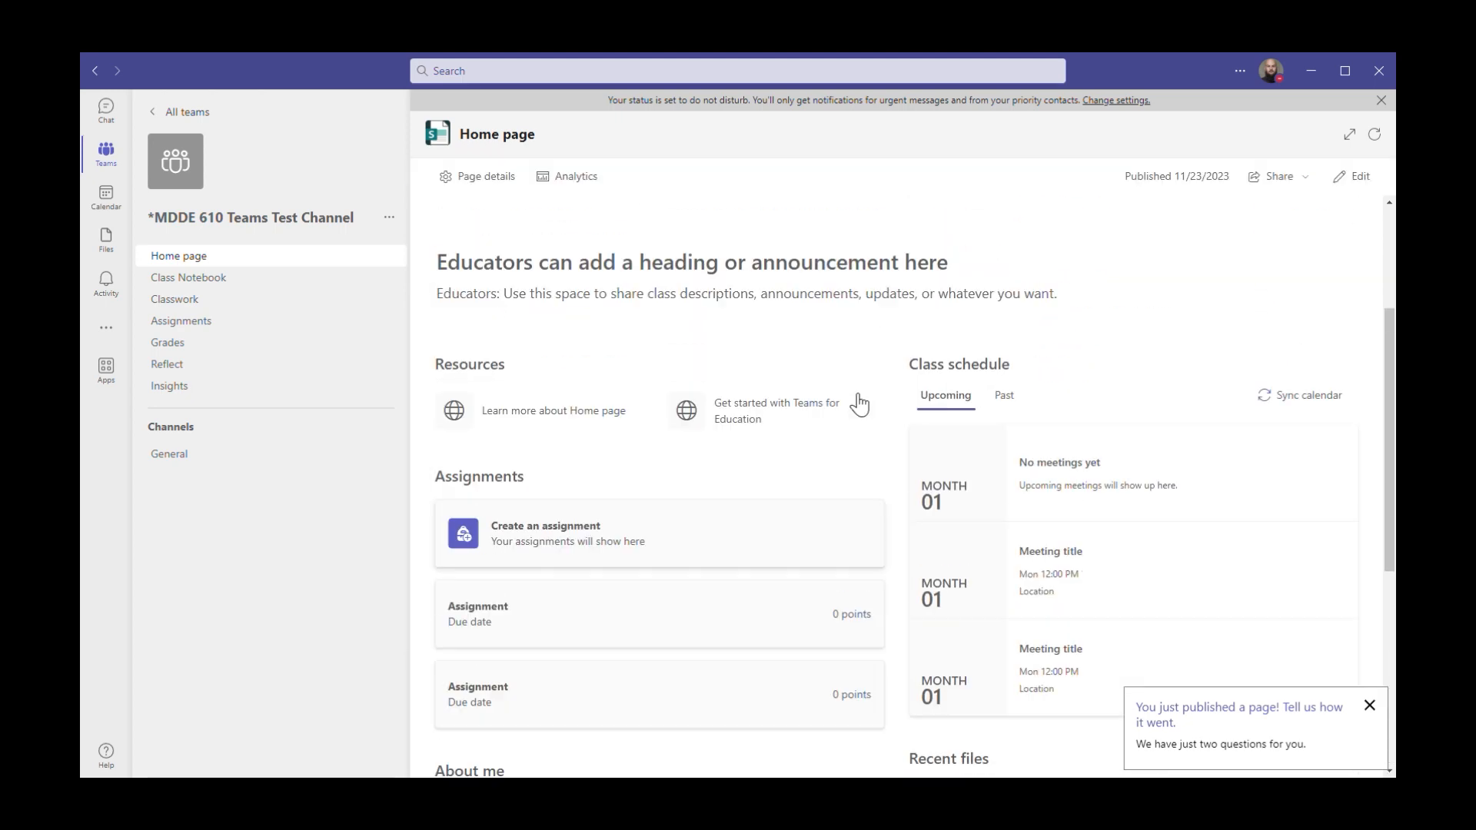
pyautogui.scroll(3, 859, 405)
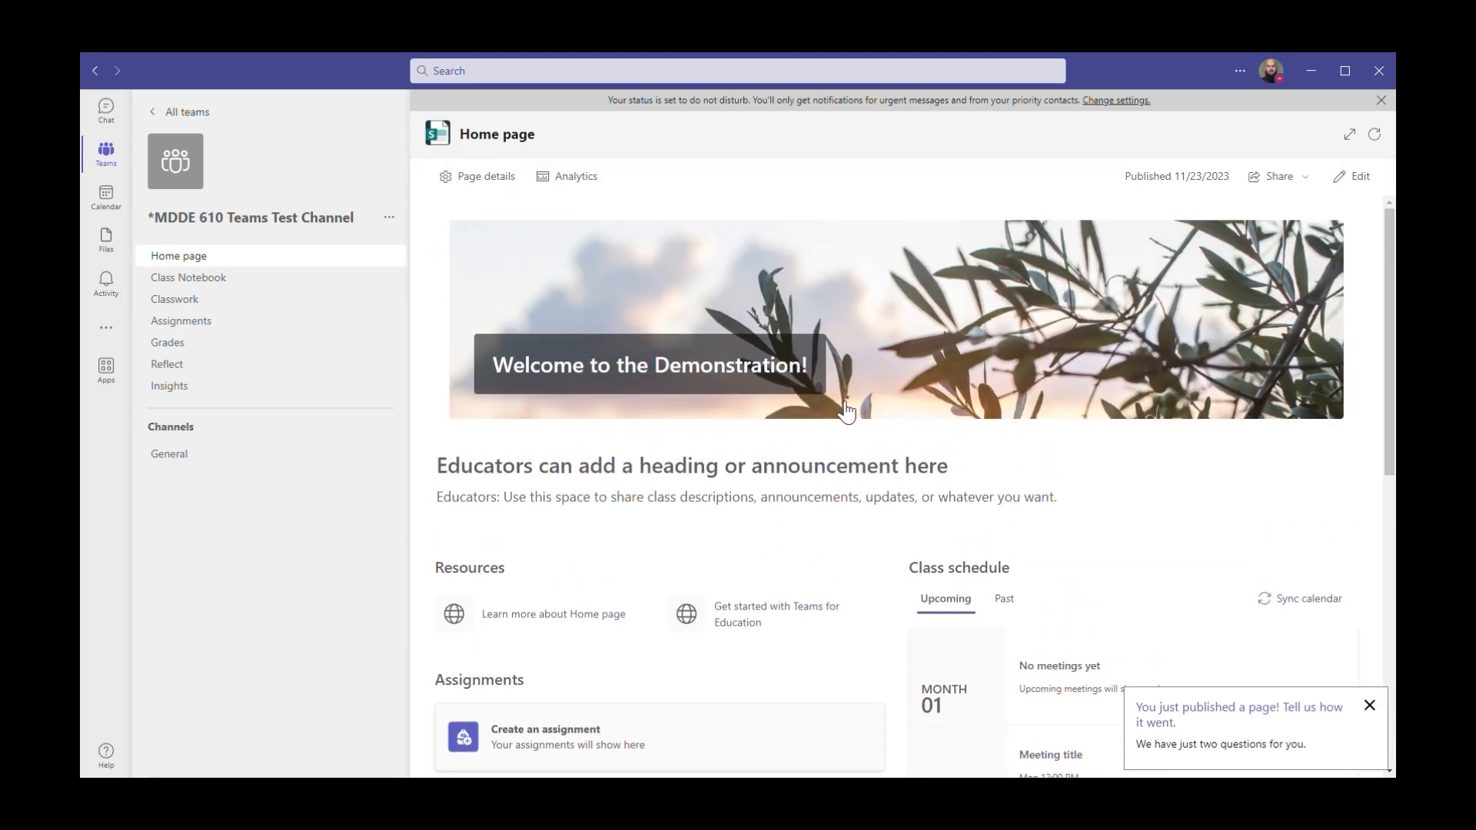
# - Create a blank OneNote Class Notebook for the team with the suggested student sections Handouts, Class Notes, Homework and Quizzes
pyautogui.click(205, 281)
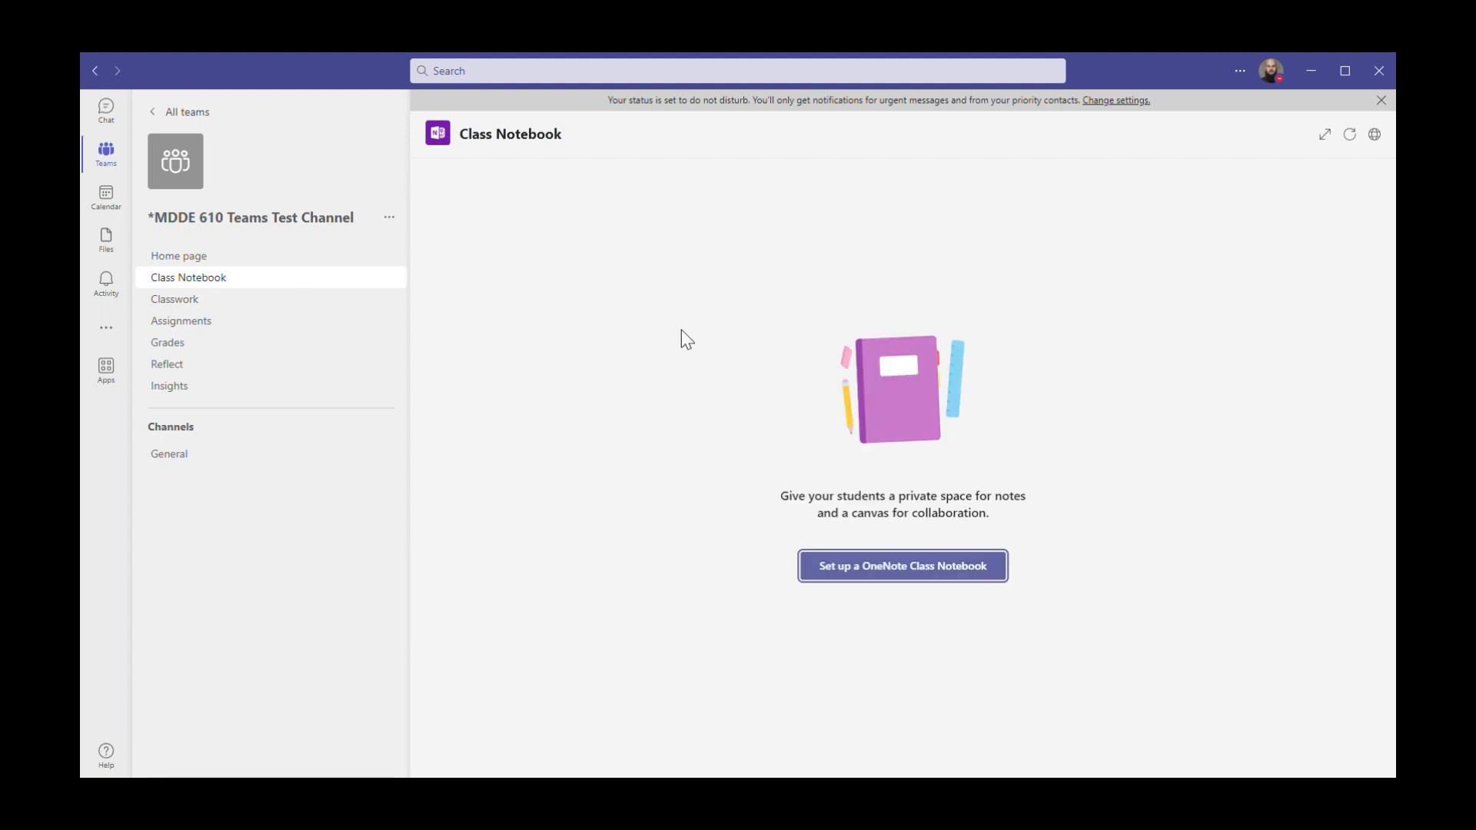
pyautogui.click(874, 581)
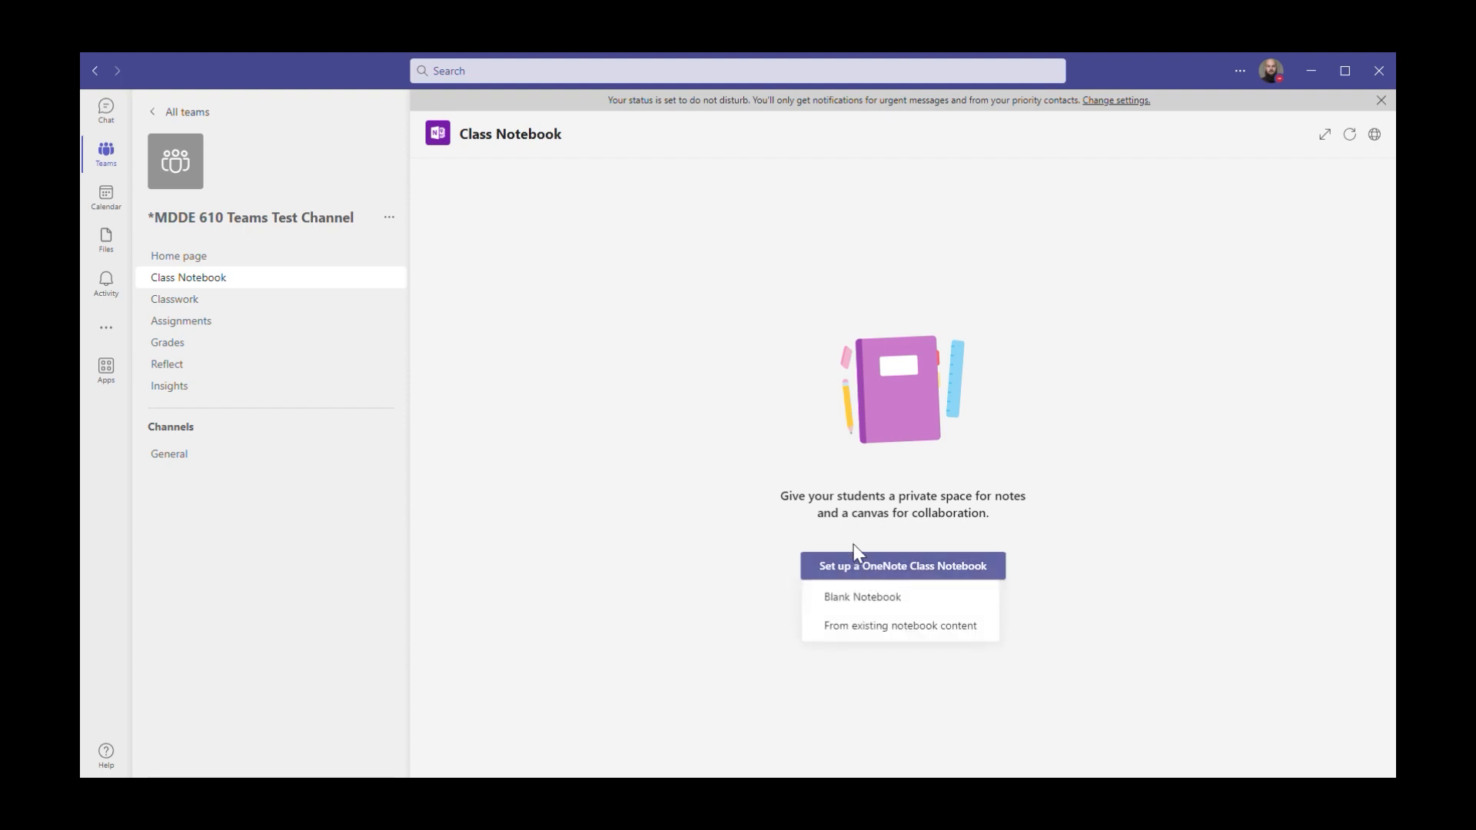
pyautogui.click(865, 604)
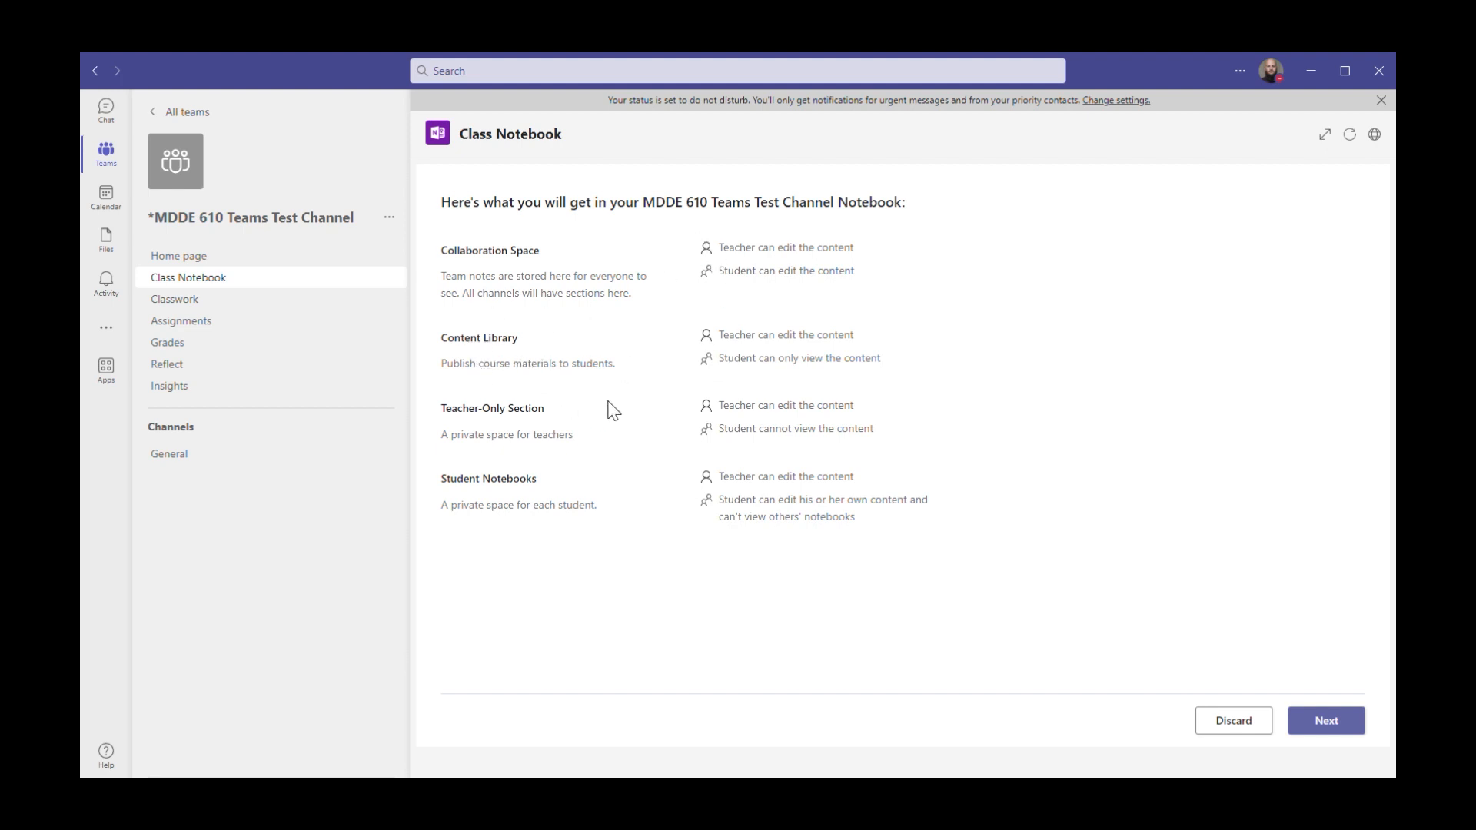
pyautogui.moveTo(550, 412); pyautogui.dragTo(443, 411)
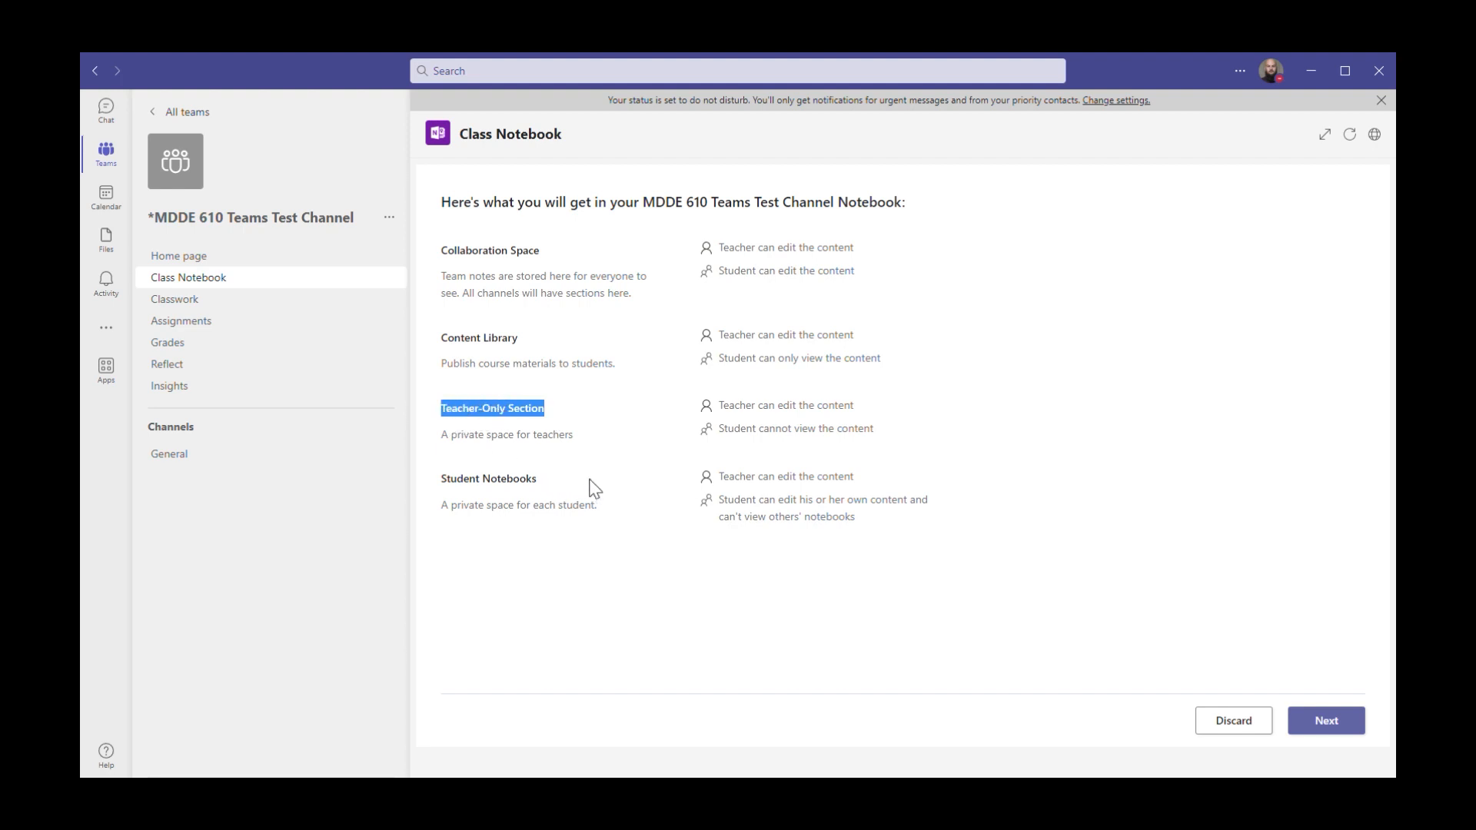
pyautogui.moveTo(436, 482); pyautogui.dragTo(540, 496)
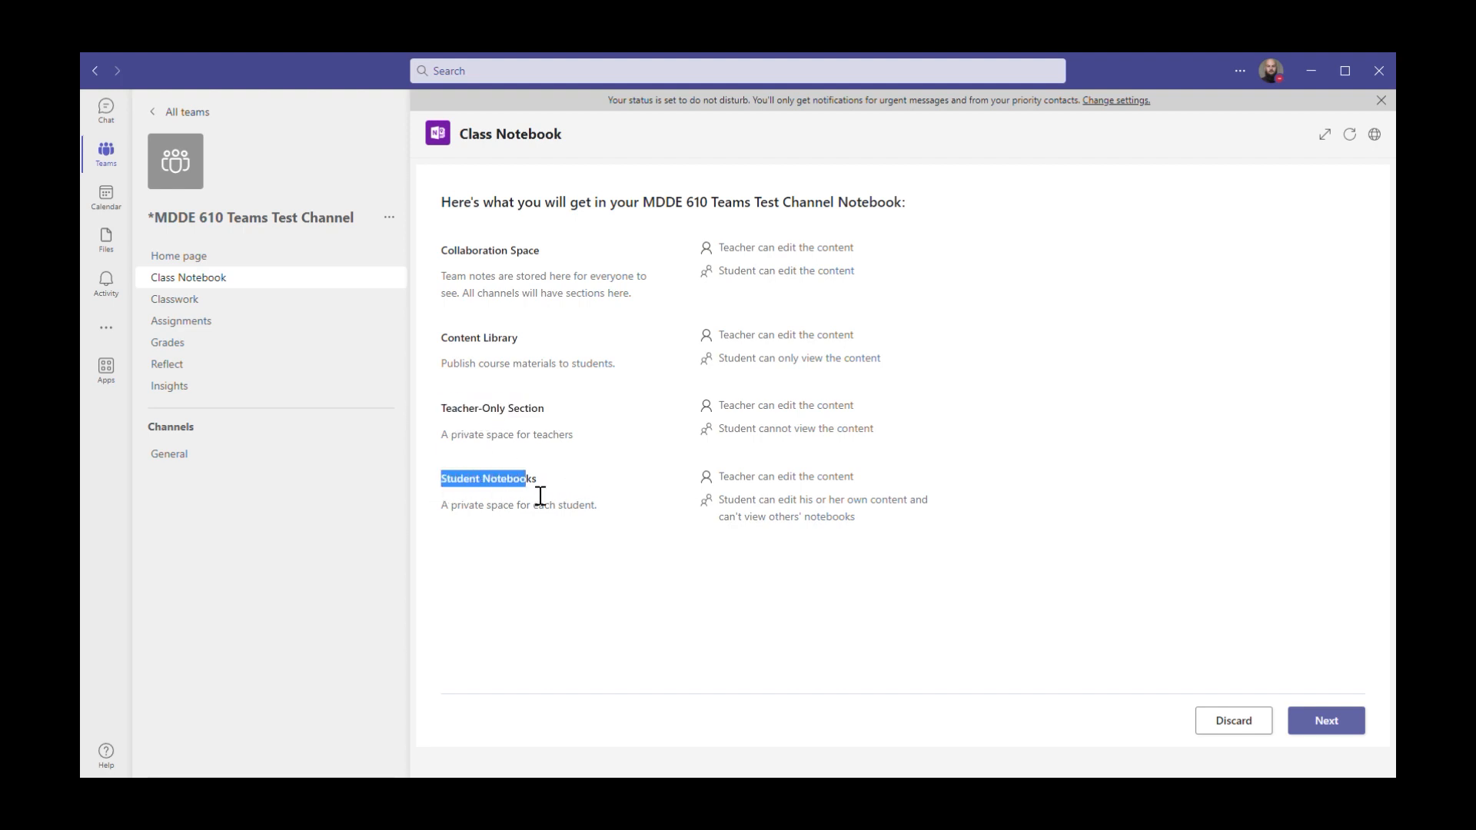
pyautogui.click(1326, 718)
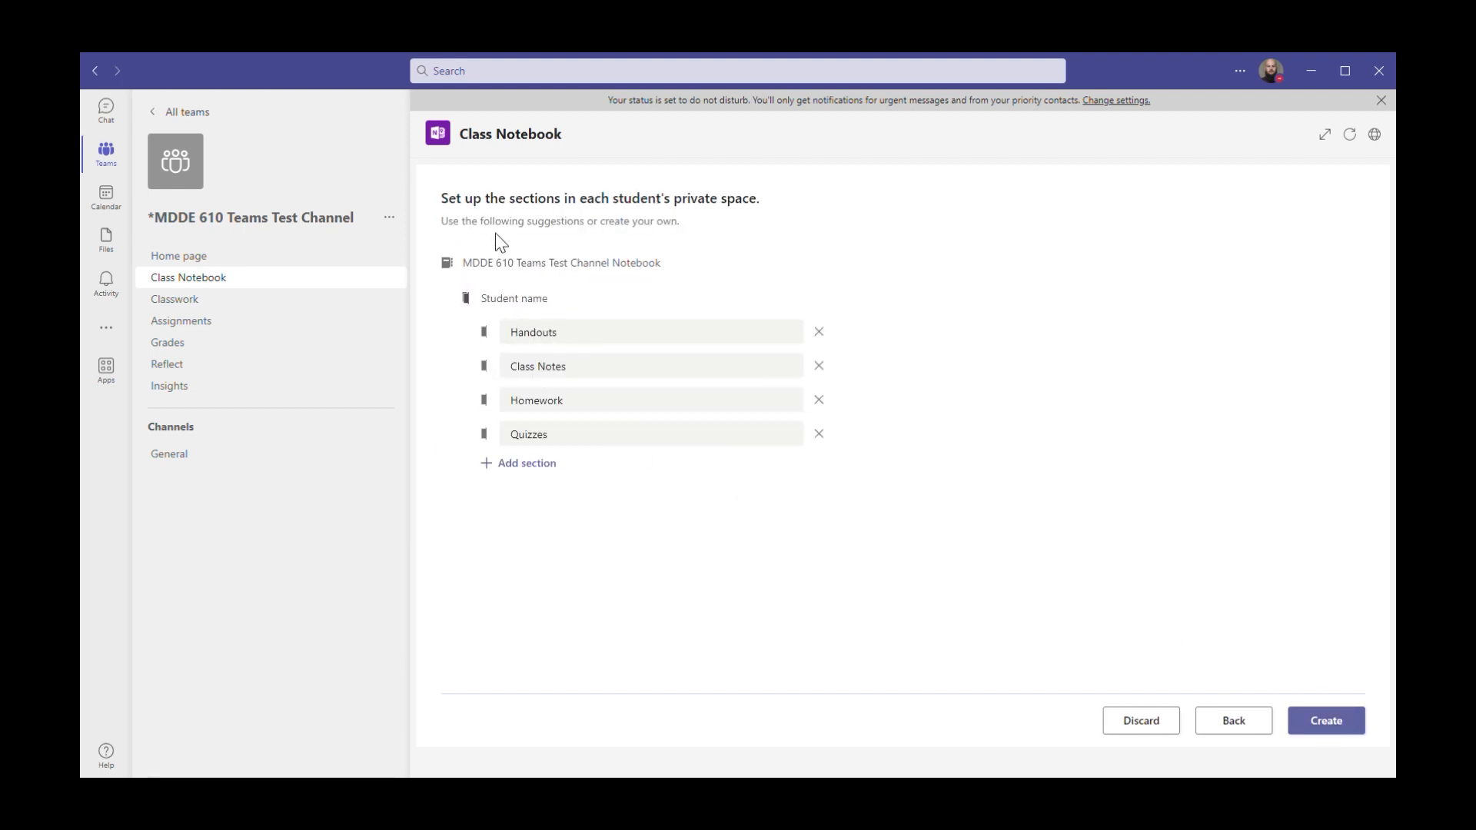
pyautogui.click(1334, 720)
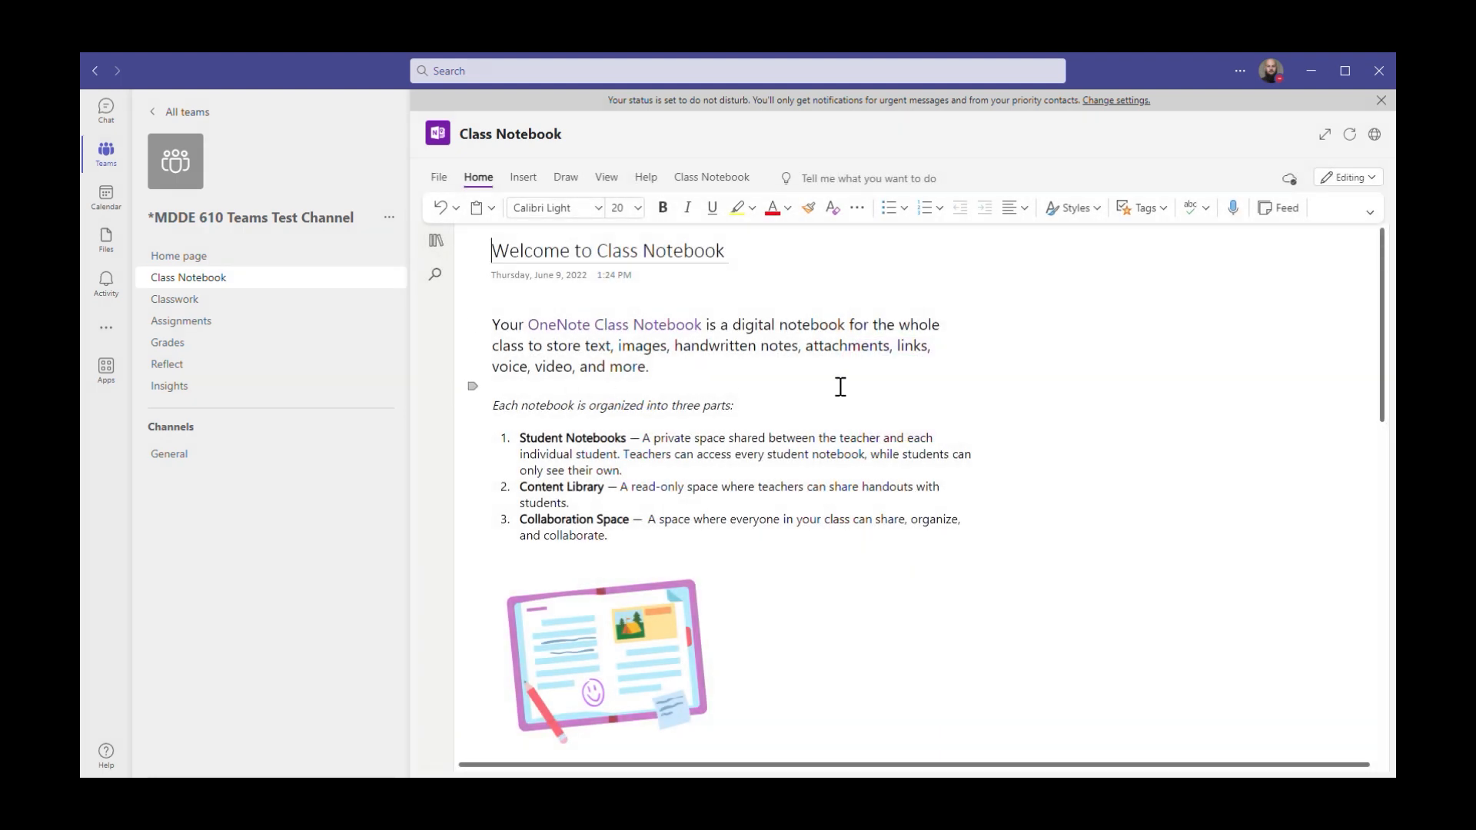
# - Read through the notebook's welcome page and examine the Insert, Draw and Class Notebook tools
pyautogui.scroll(-4, 642, 384)
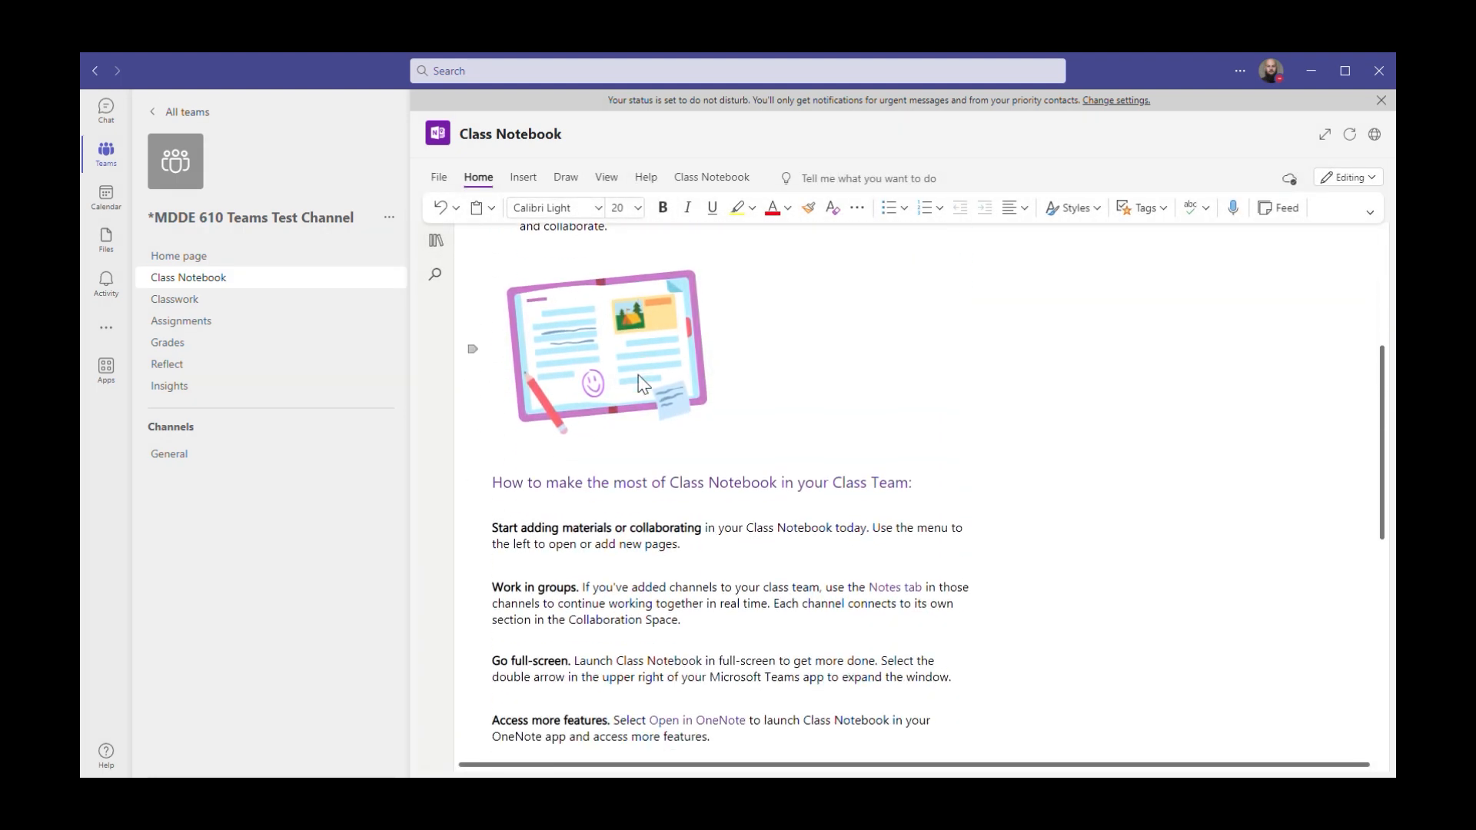
pyautogui.scroll(-4, 727, 515)
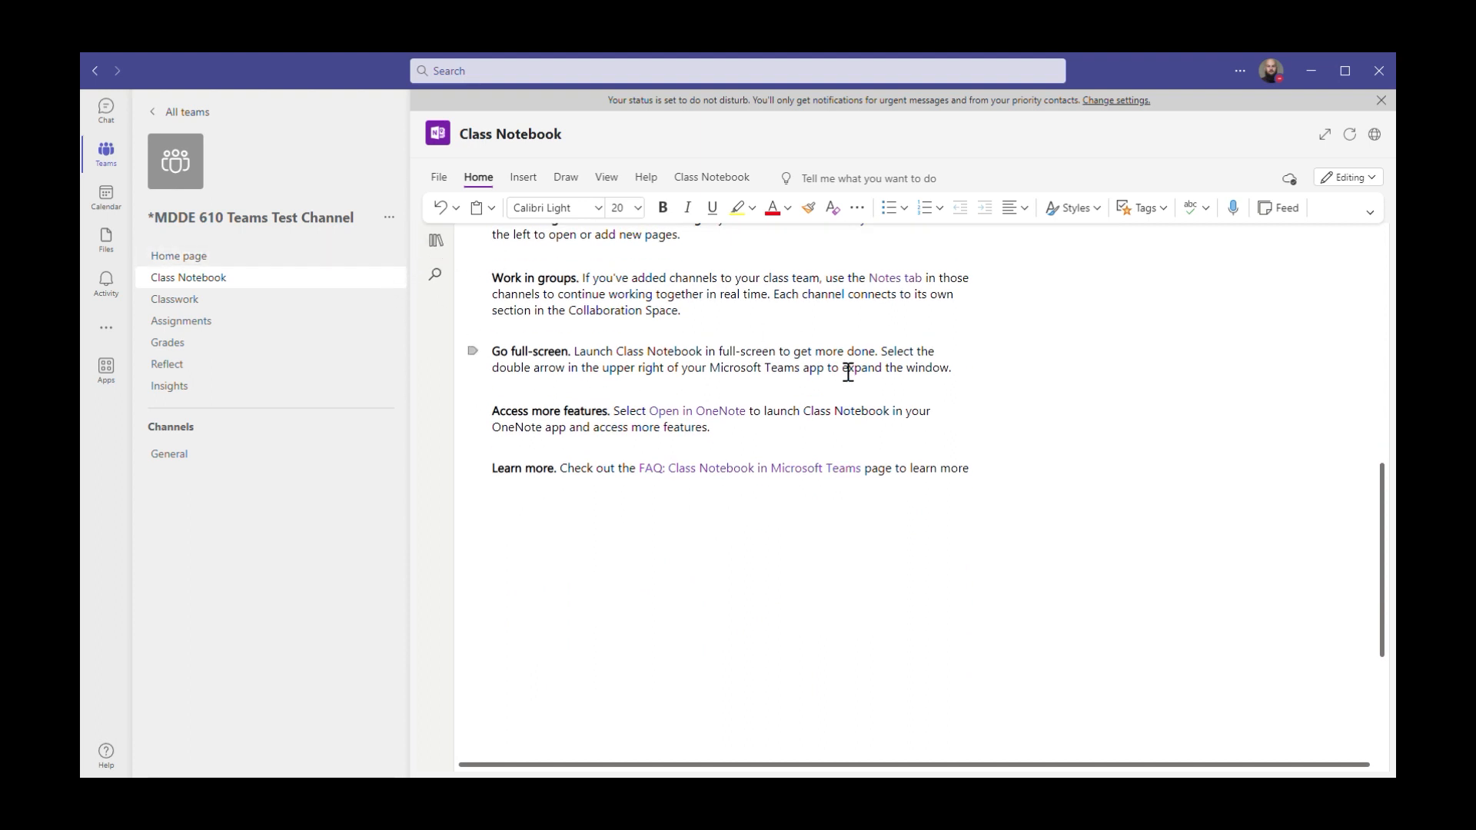
pyautogui.scroll(1, 694, 316)
pyautogui.click(519, 178)
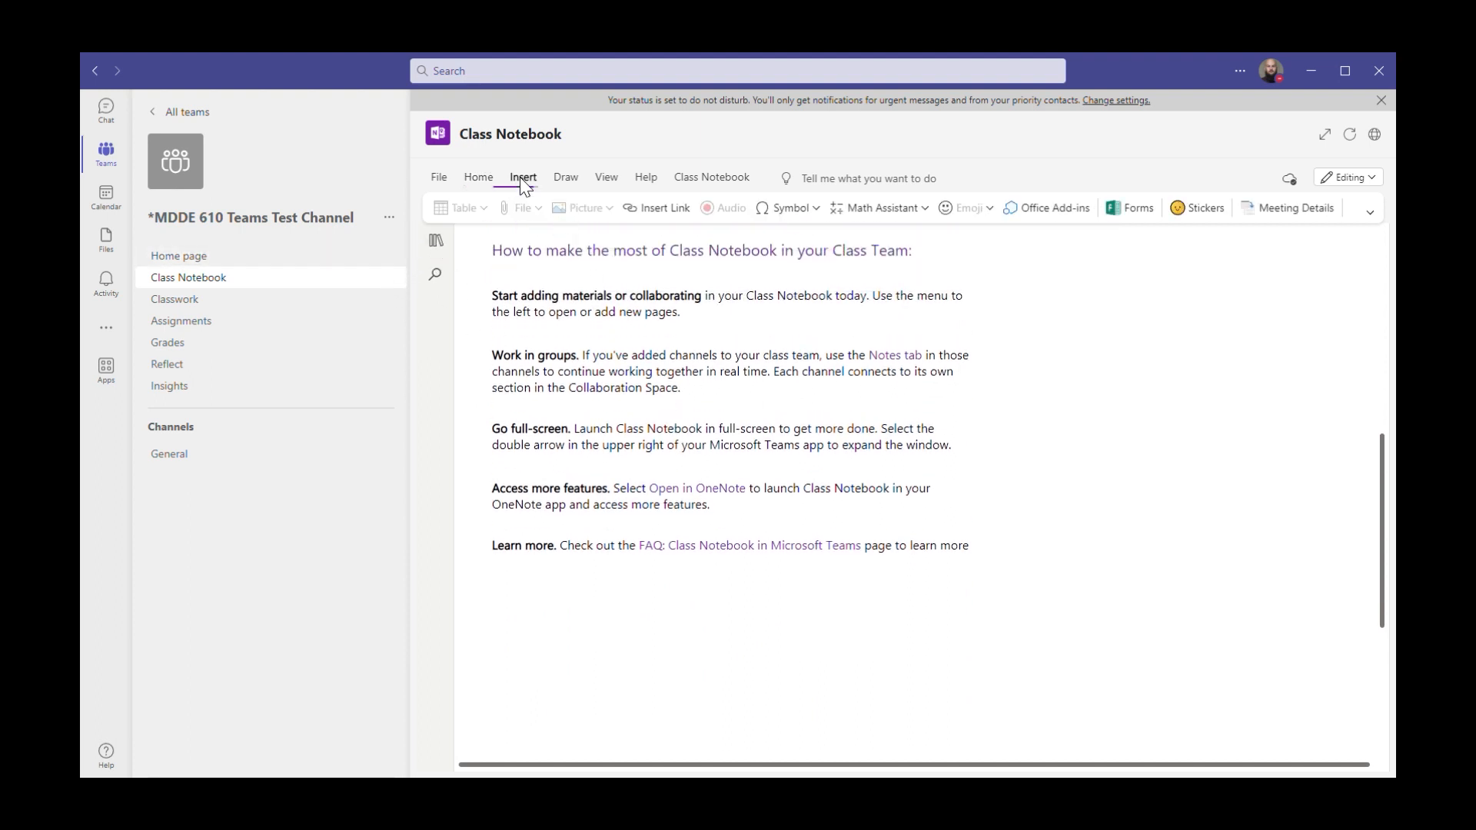
pyautogui.scroll(5, 1015, 428)
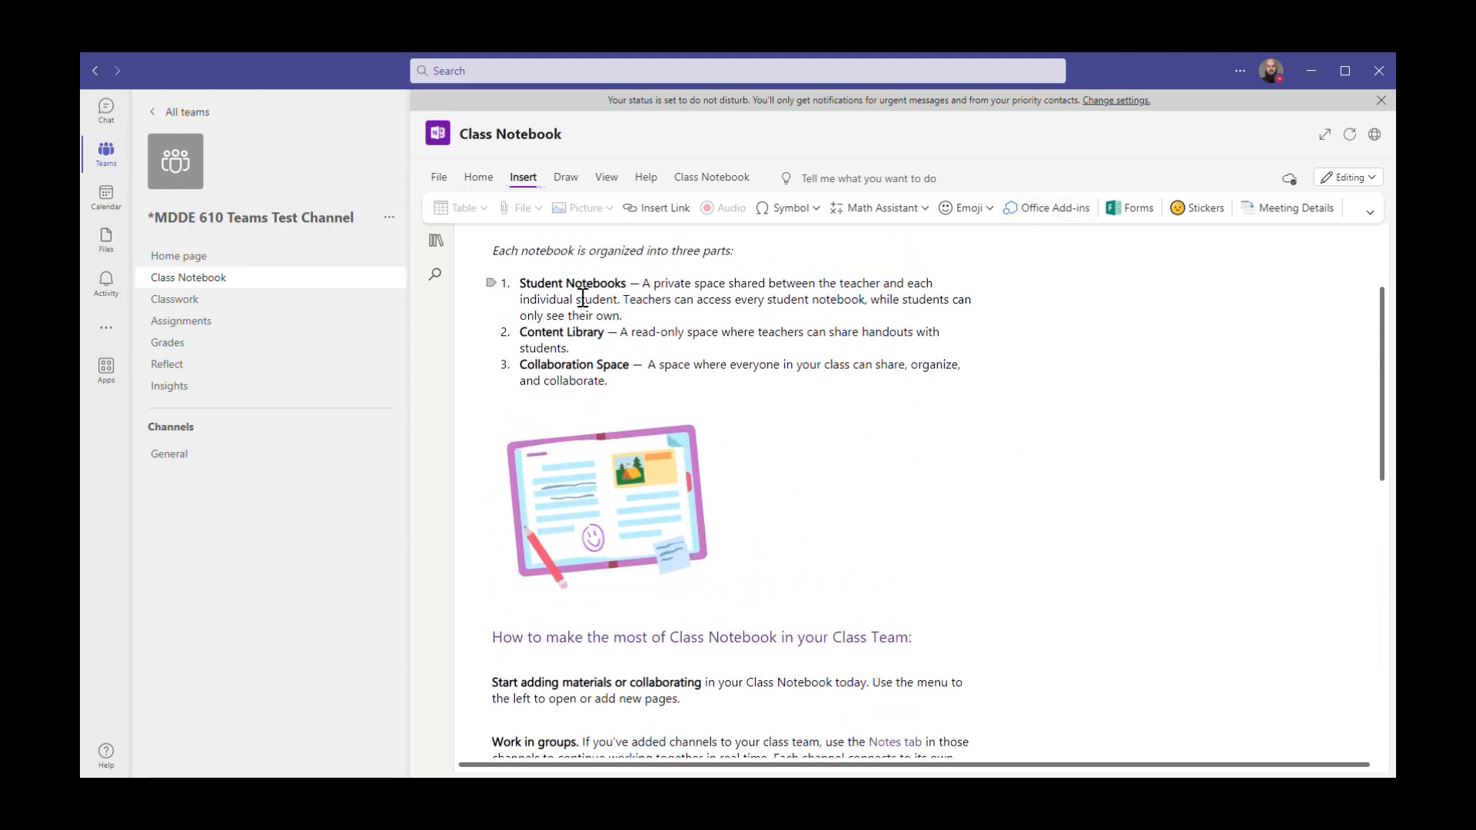
pyautogui.click(567, 182)
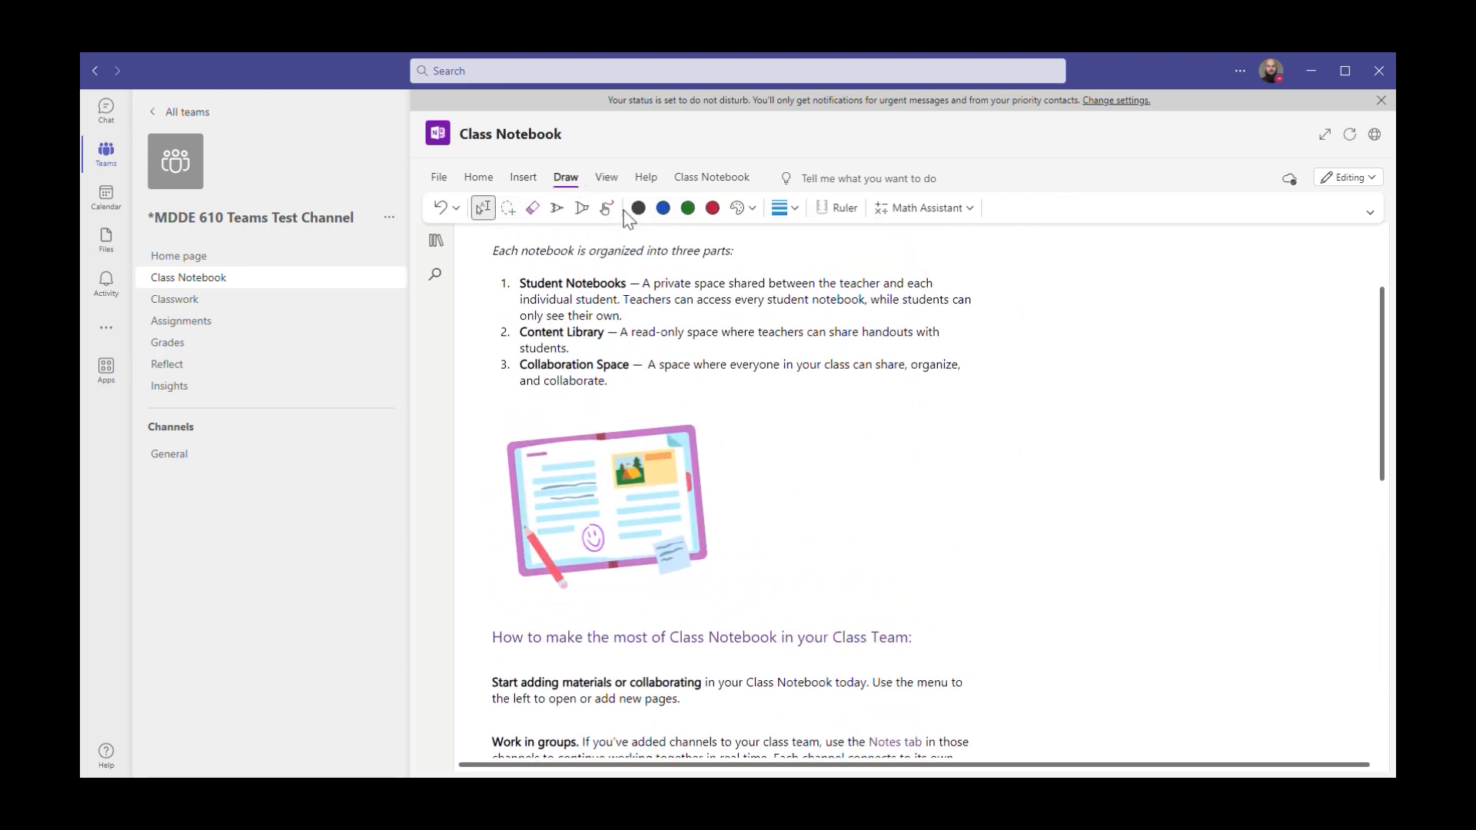
pyautogui.scroll(2, 893, 350)
pyautogui.click(709, 182)
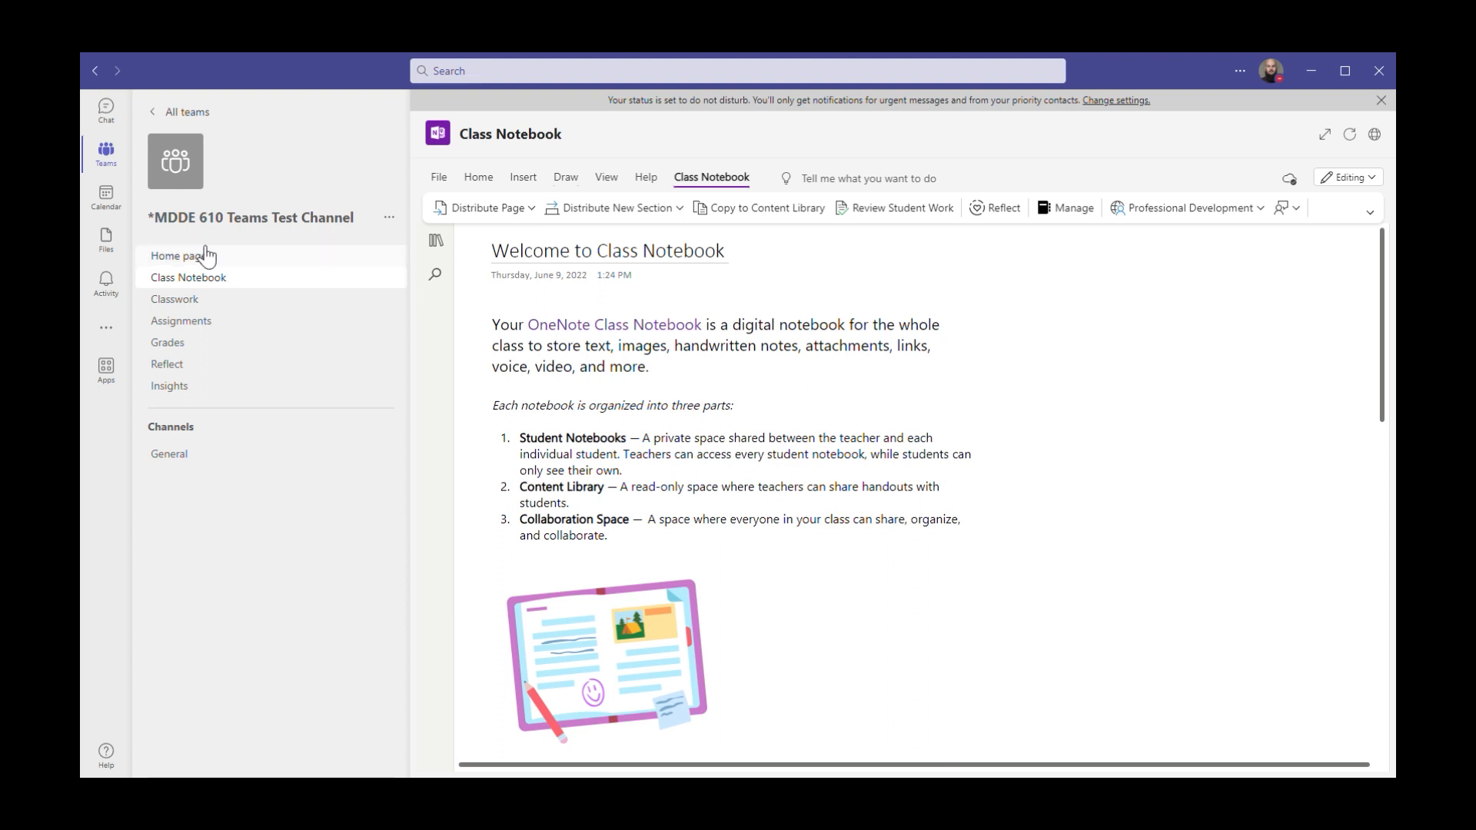
# - Add a Classwork module named "Module 1 - Learner Agreement" without a description and save it as a draft
pyautogui.click(181, 307)
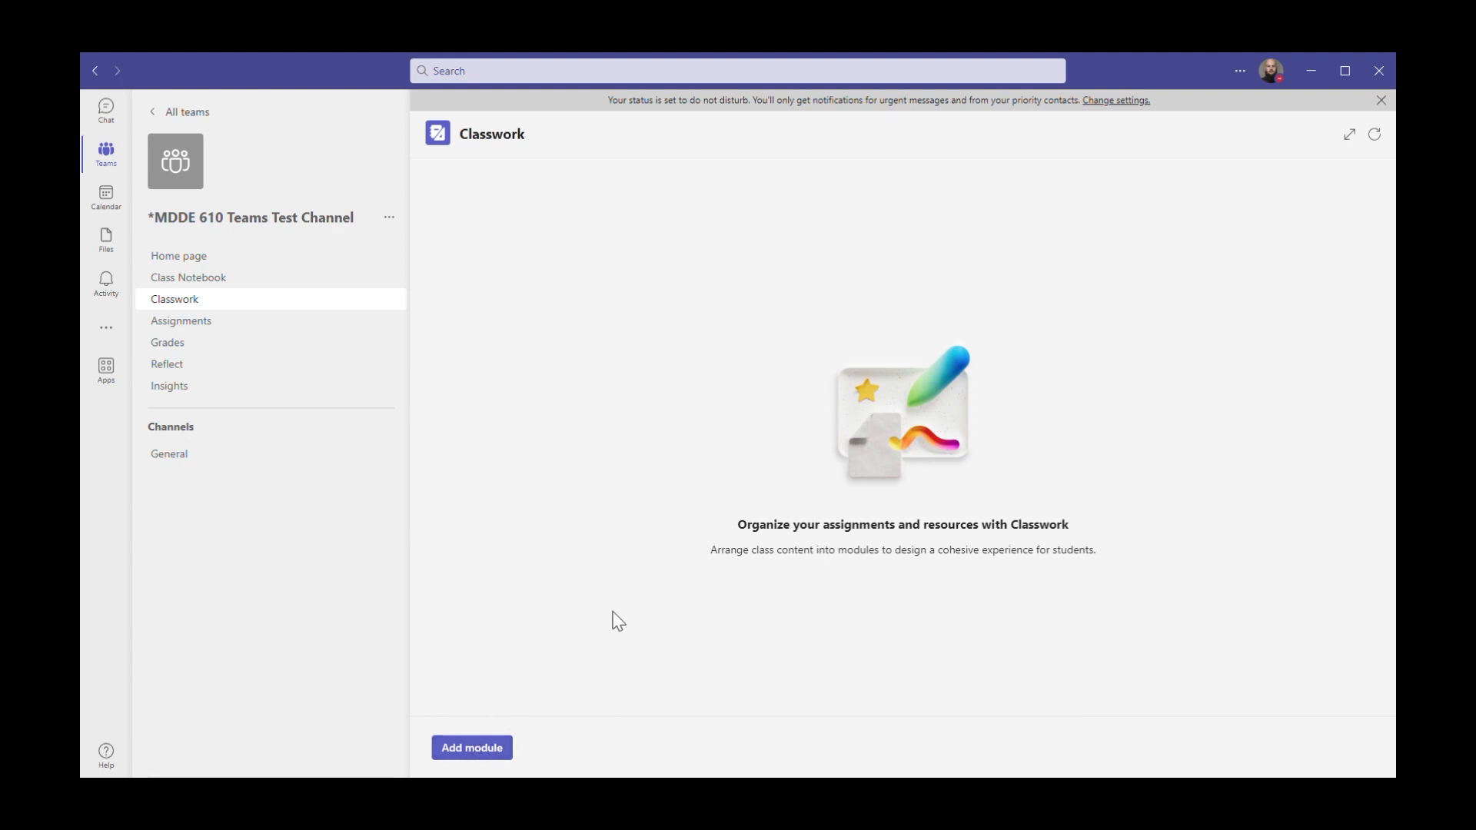
pyautogui.click(474, 749)
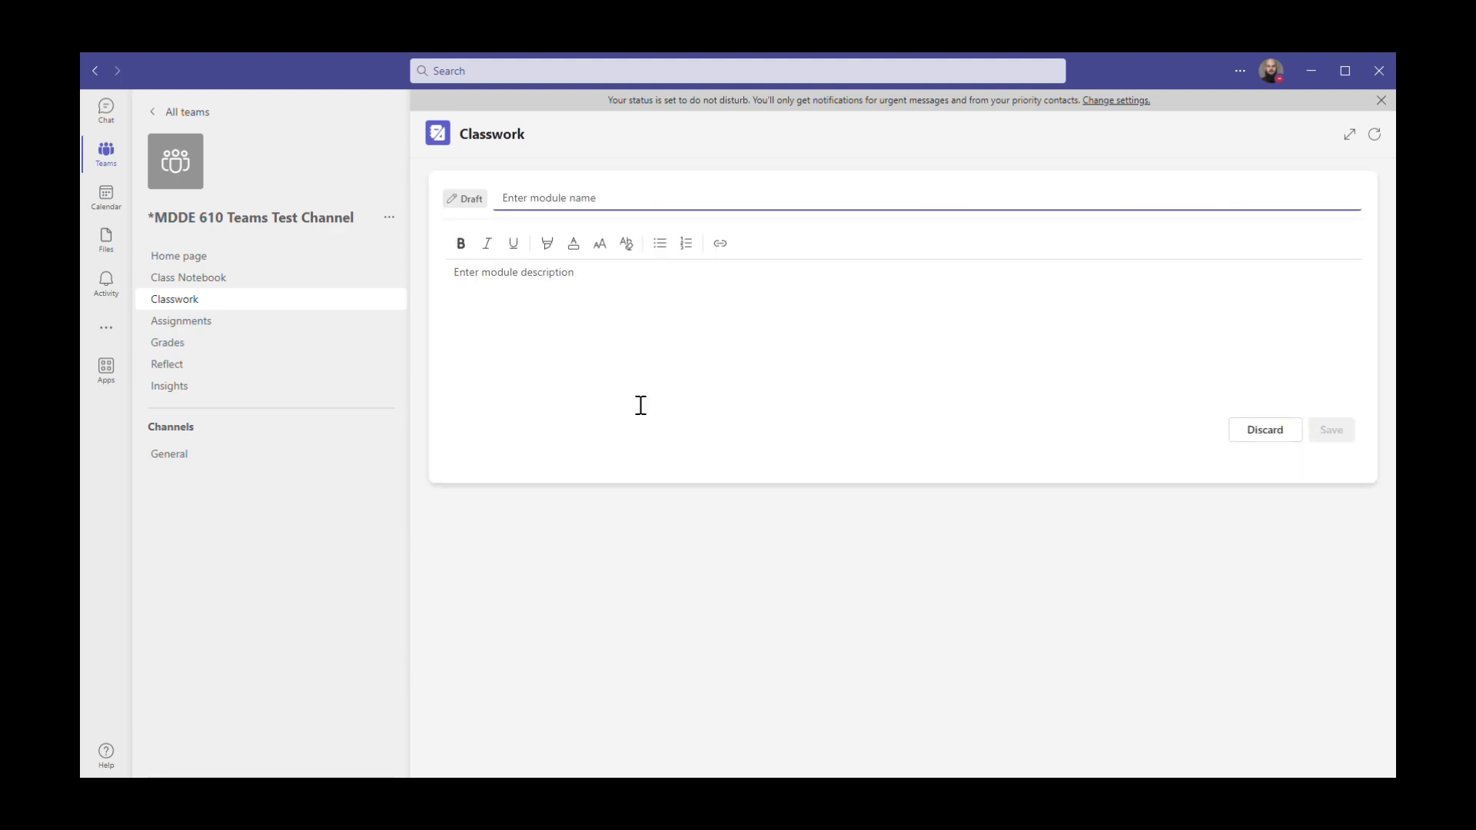
pyautogui.write('M')
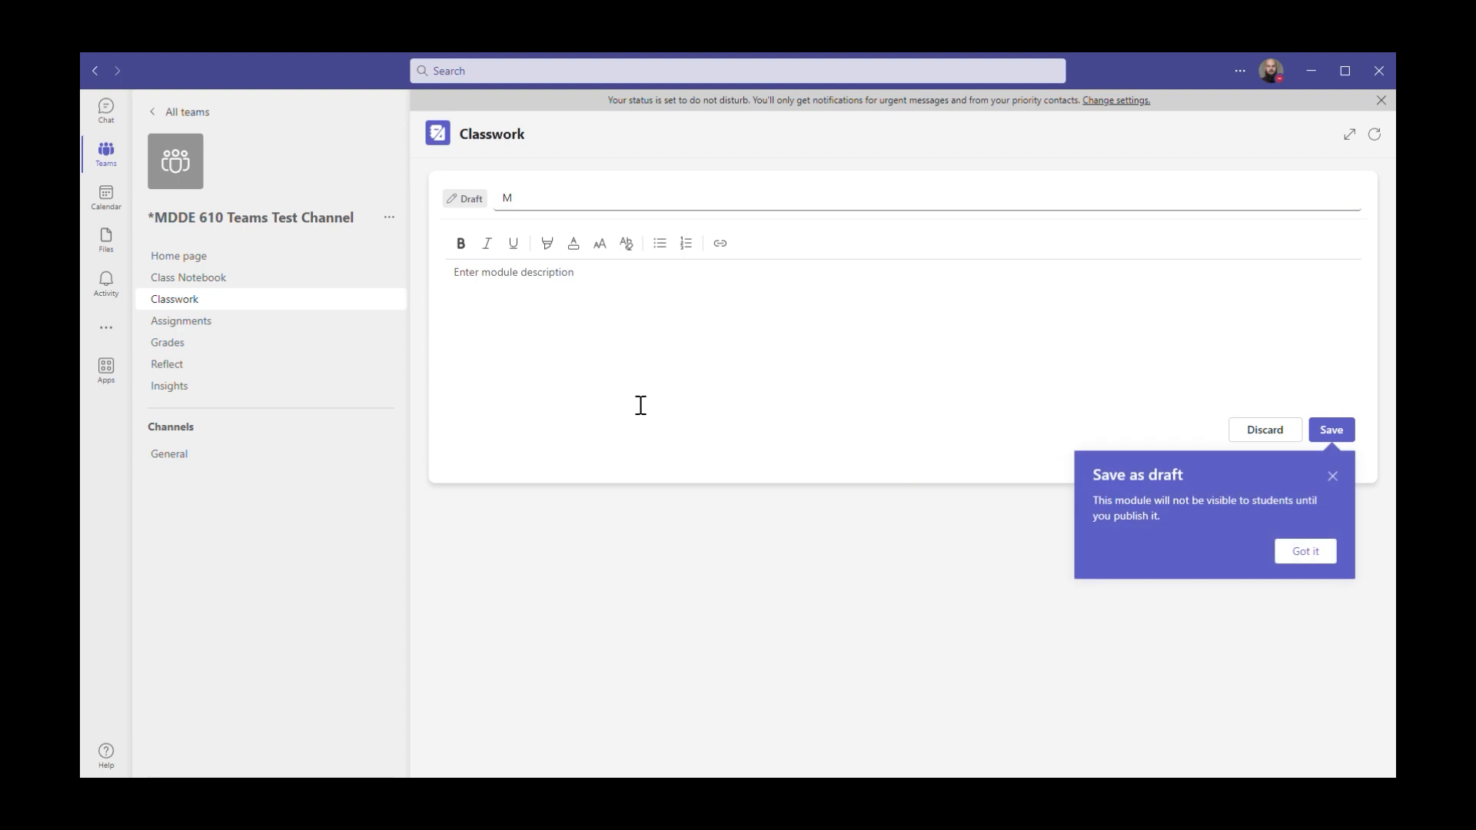
pyautogui.click(1303, 551)
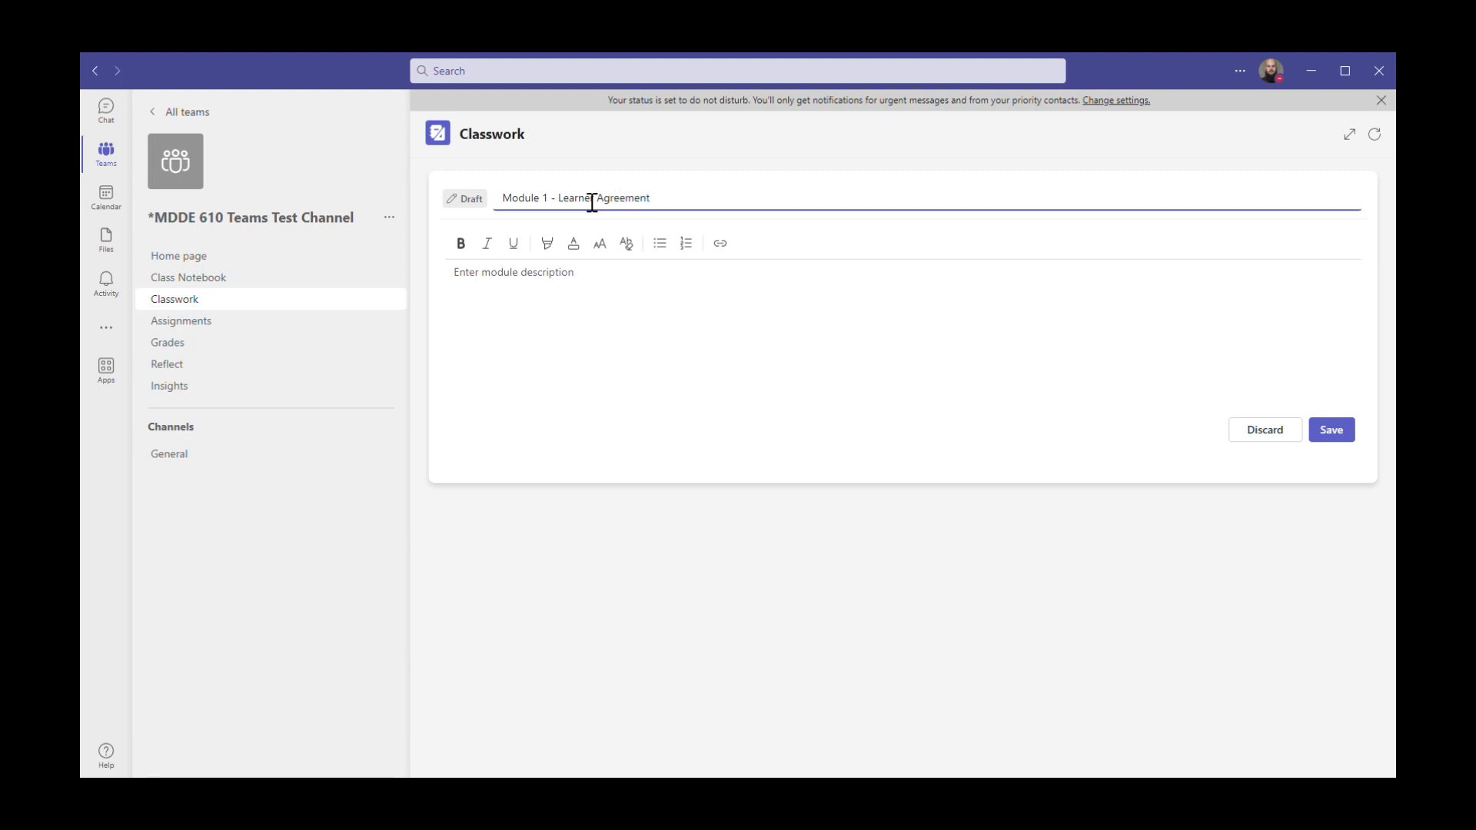
pyautogui.click(708, 407)
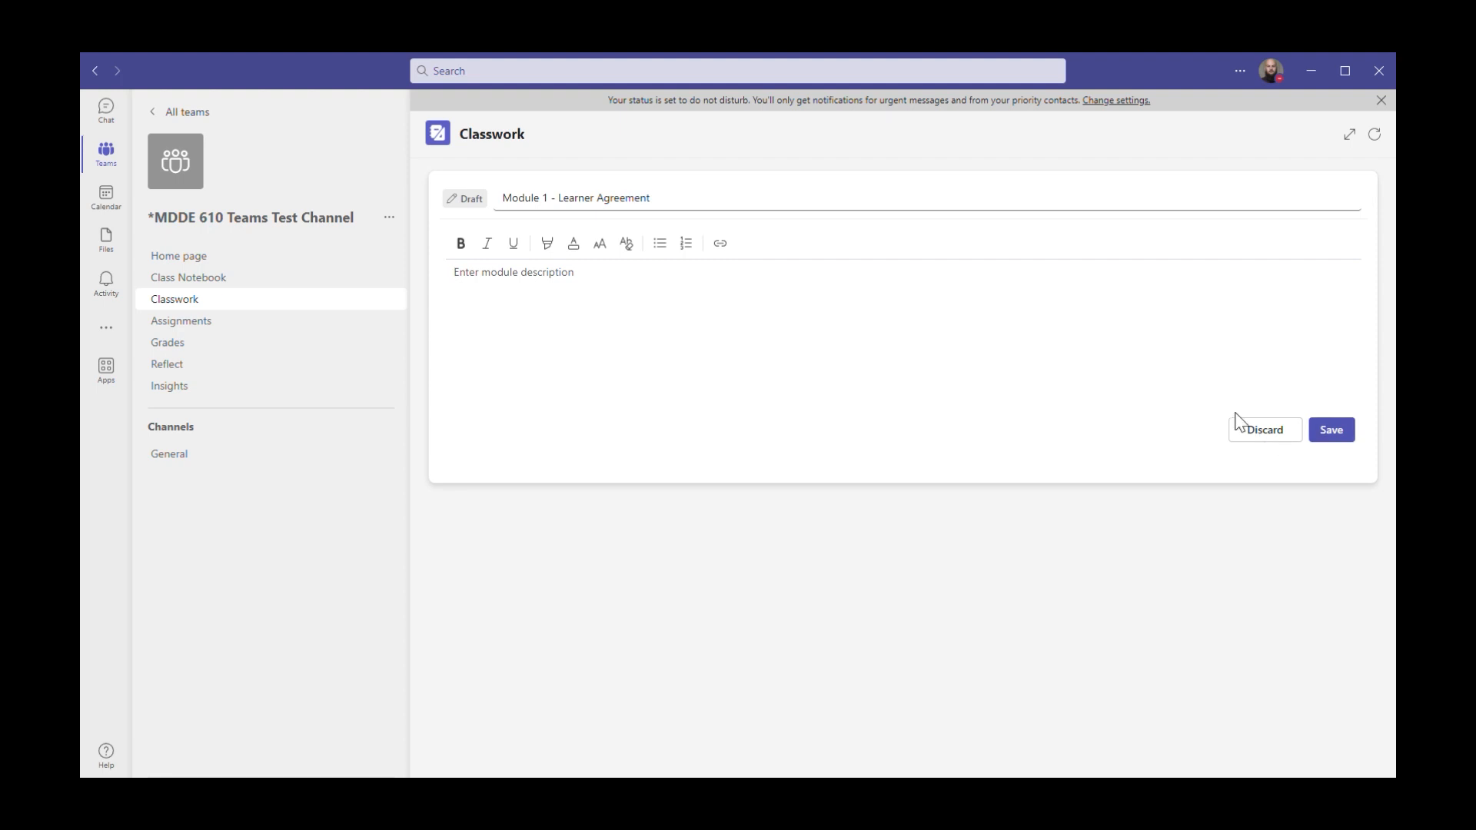
pyautogui.click(1330, 435)
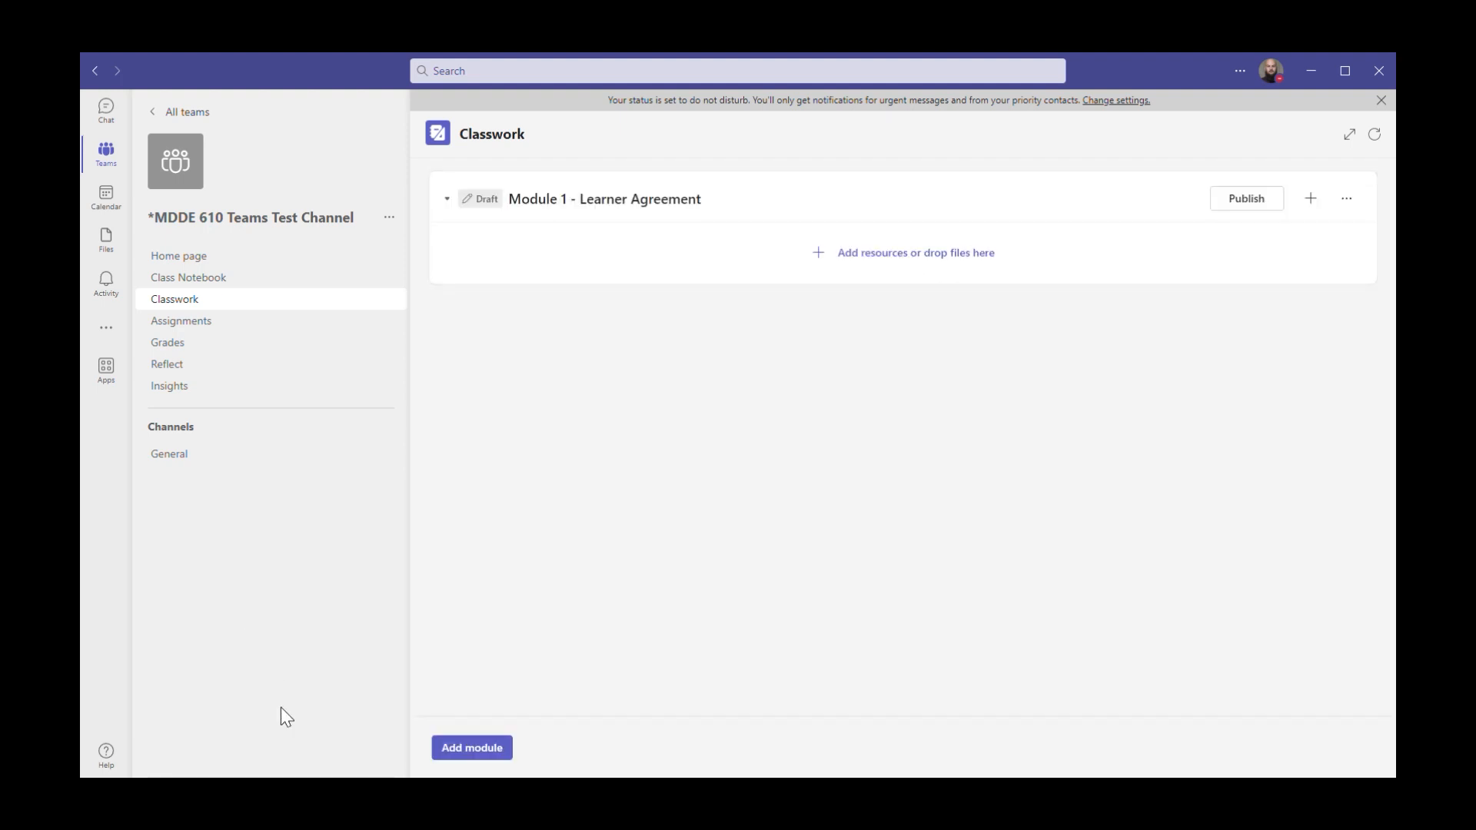
# - Add the Word file "Assignment 1 - Learning Contract - MKTG2301" to the Learner Agreement module and publish the module
pyautogui.click(199, 758)
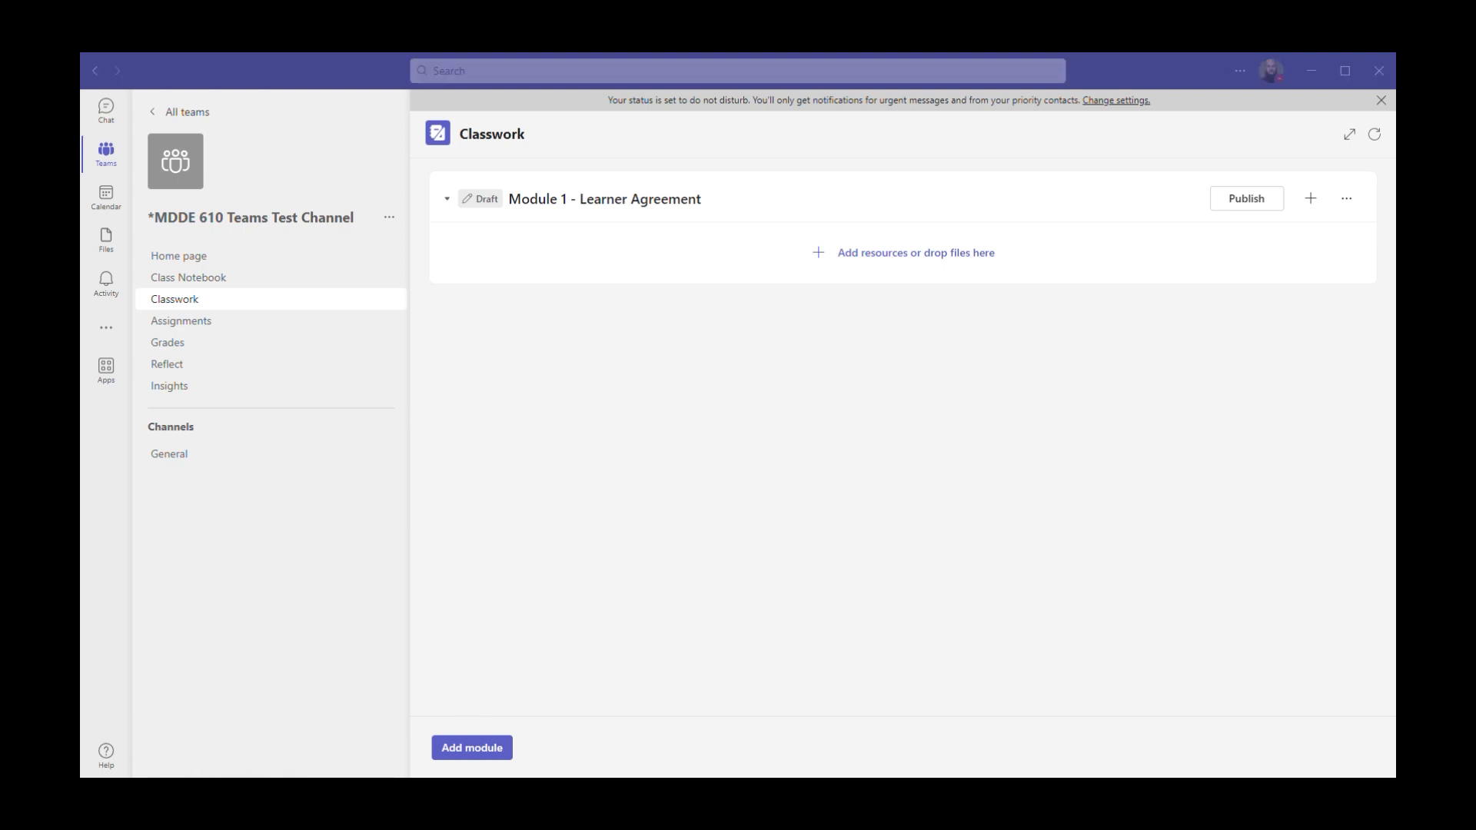
pyautogui.moveTo(733, 455); pyautogui.dragTo(772, 287)
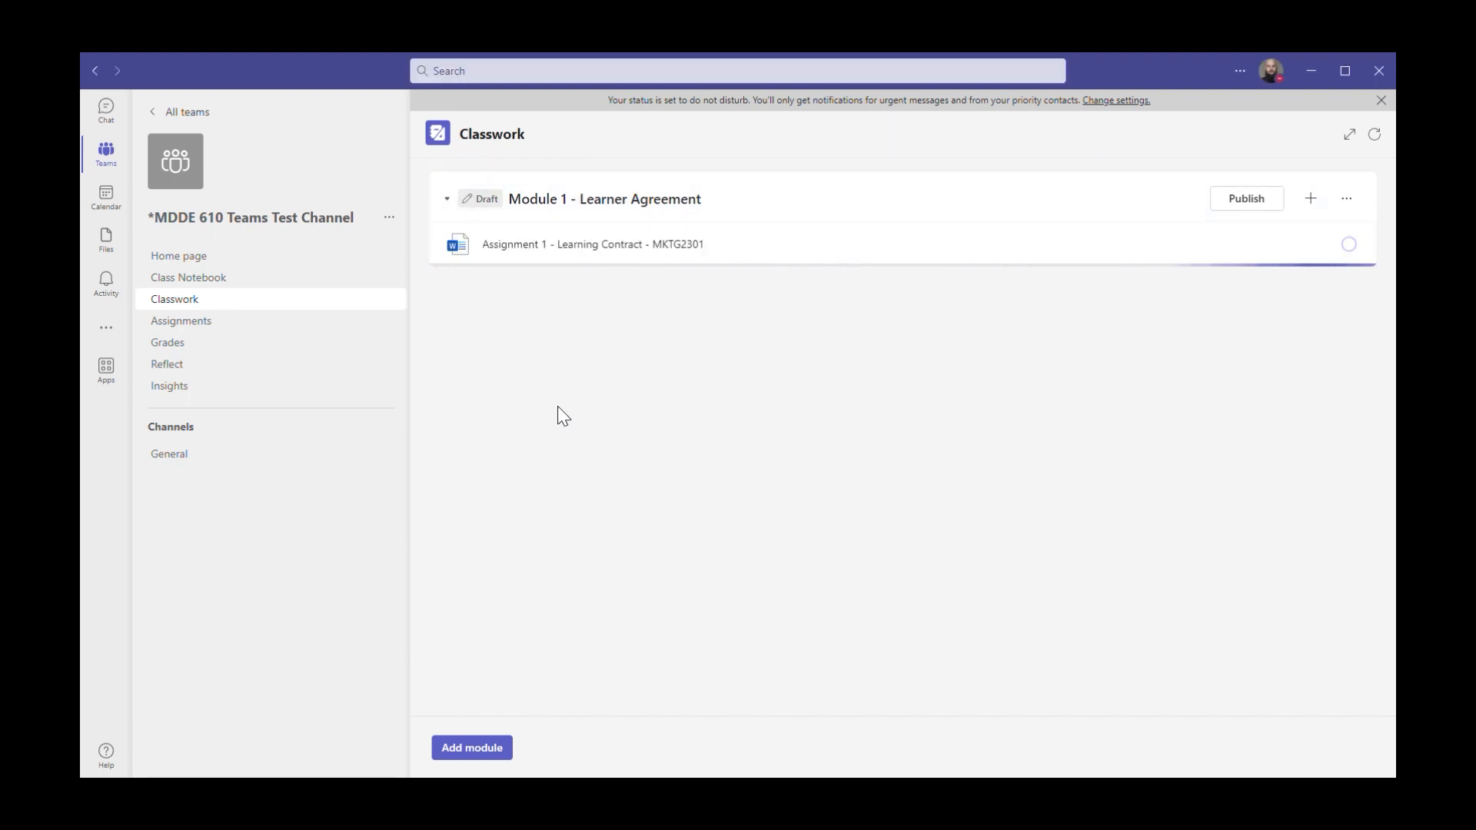
pyautogui.click(1246, 202)
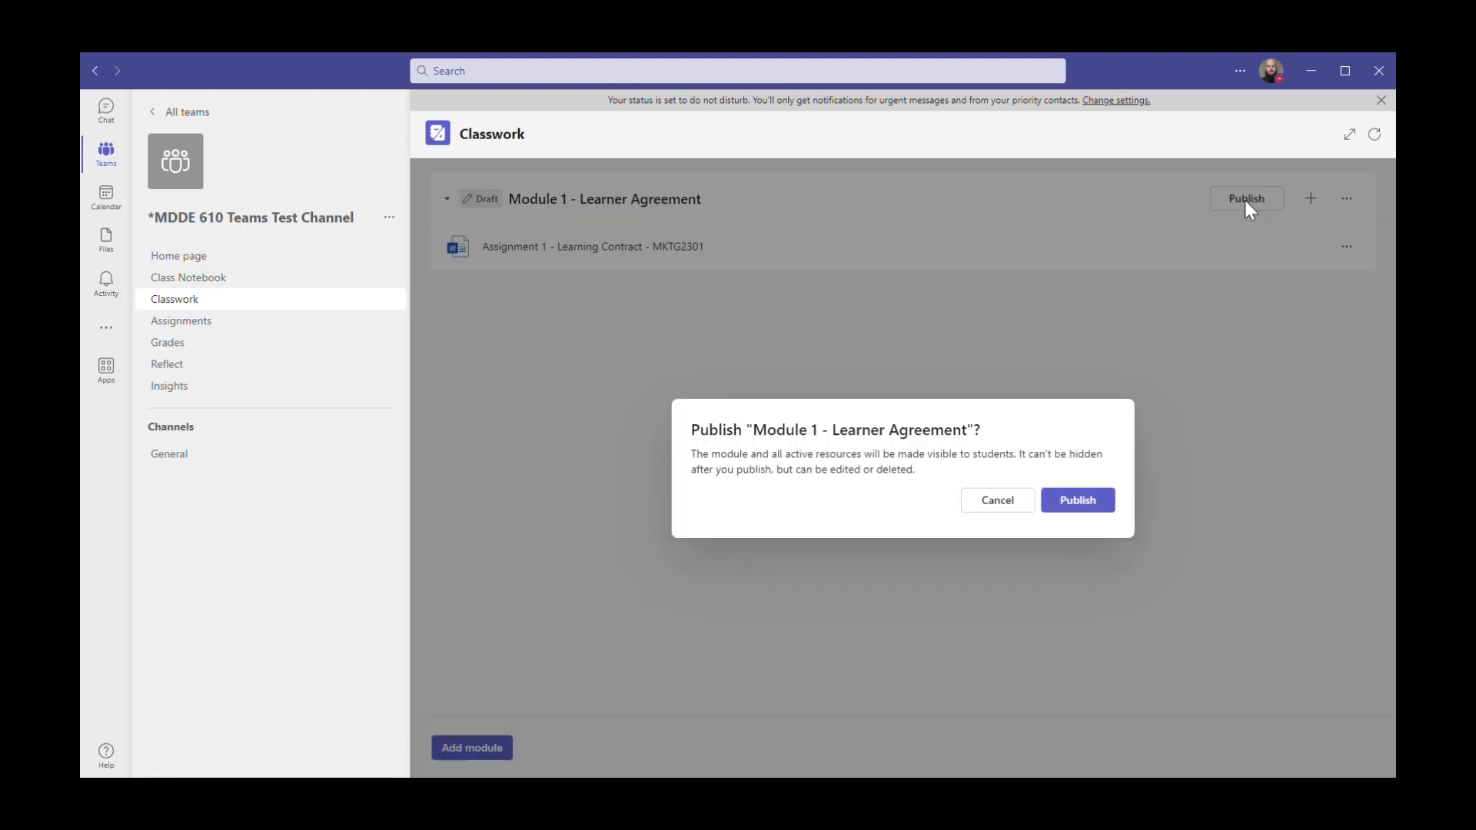
pyautogui.click(1096, 501)
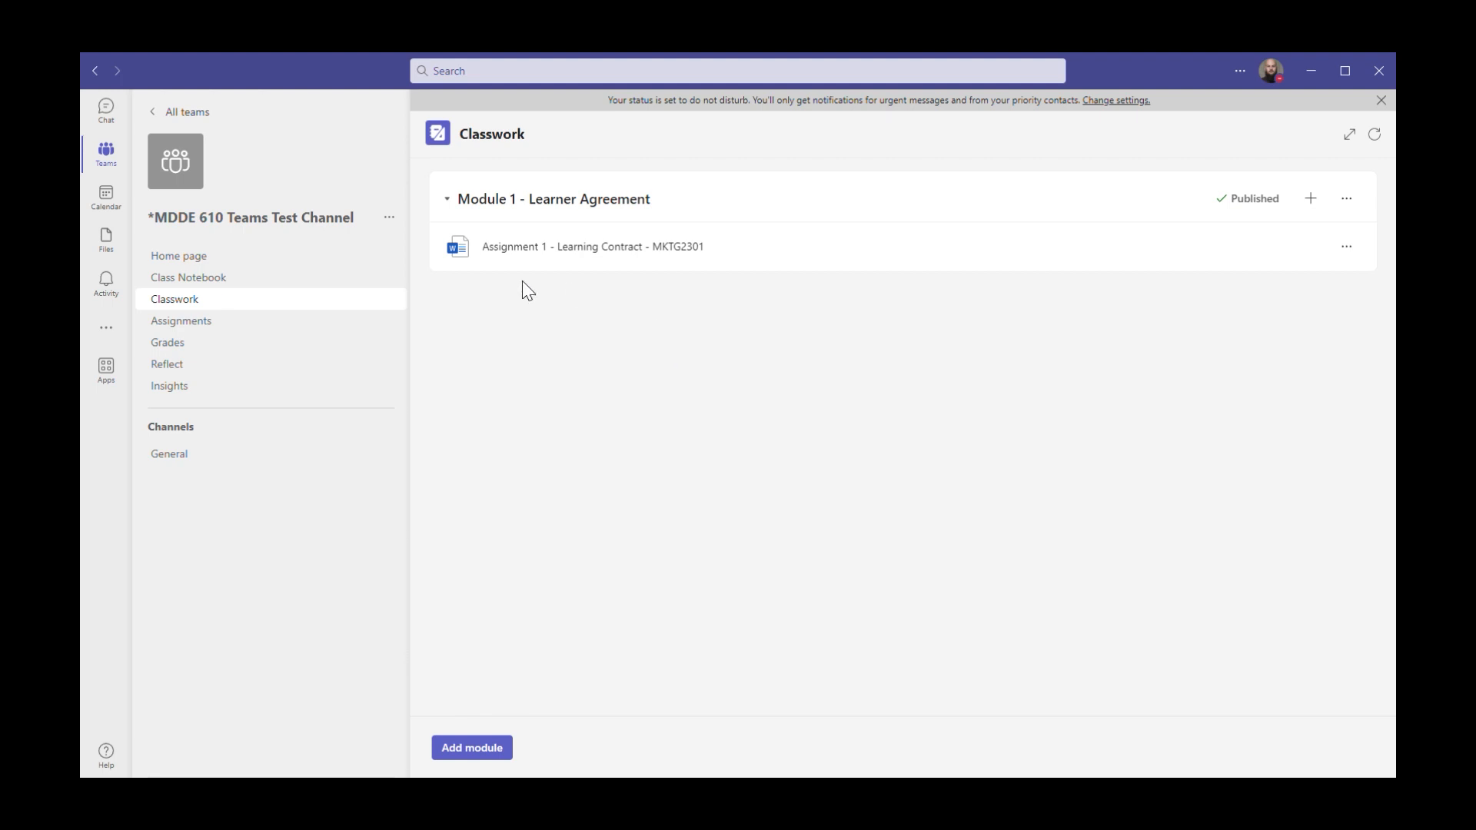
# - View the module's learning contract document, close it and go to the team's Assignments page
pyautogui.click(625, 247)
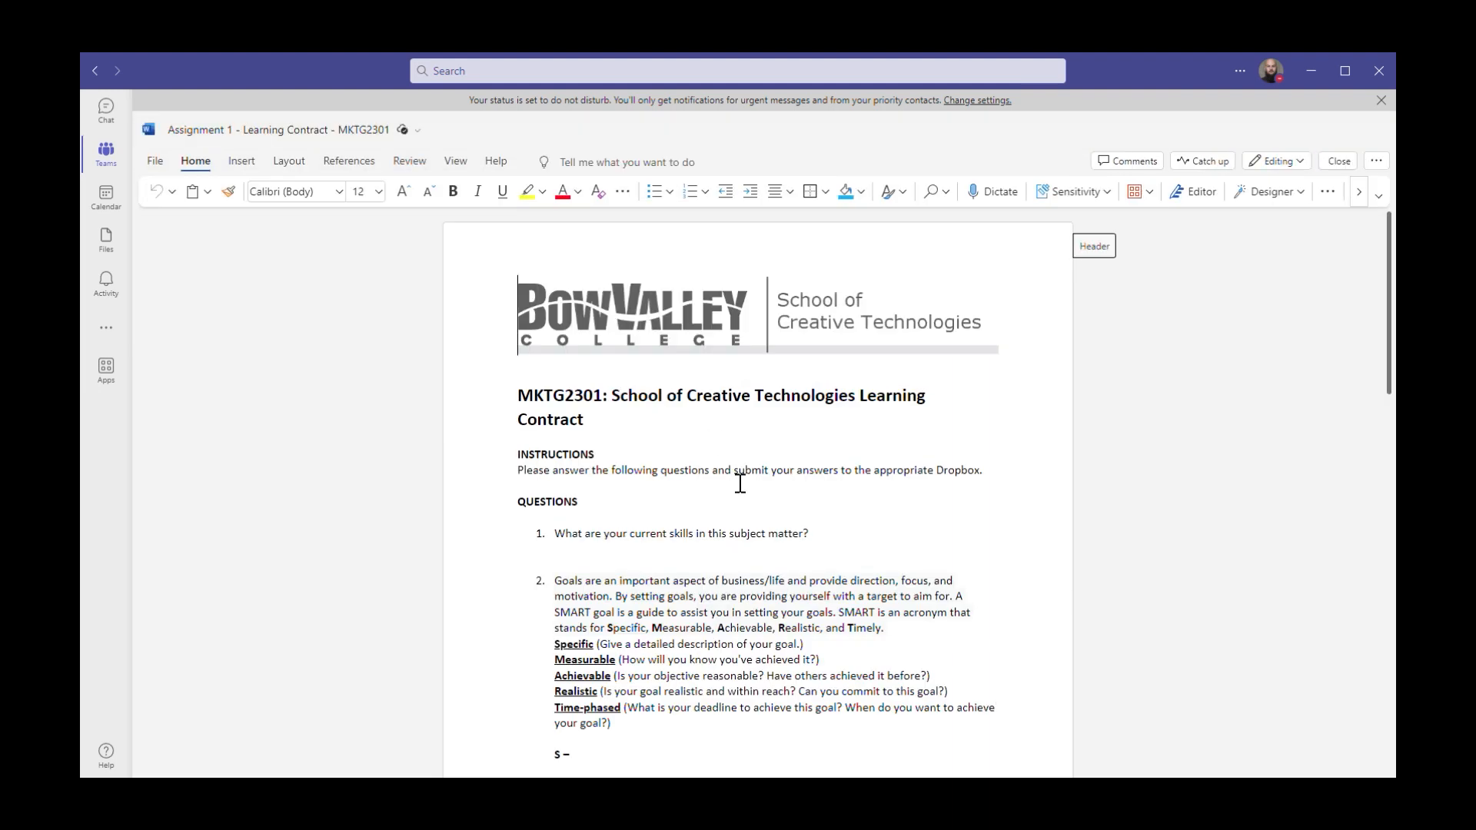
pyautogui.click(1338, 161)
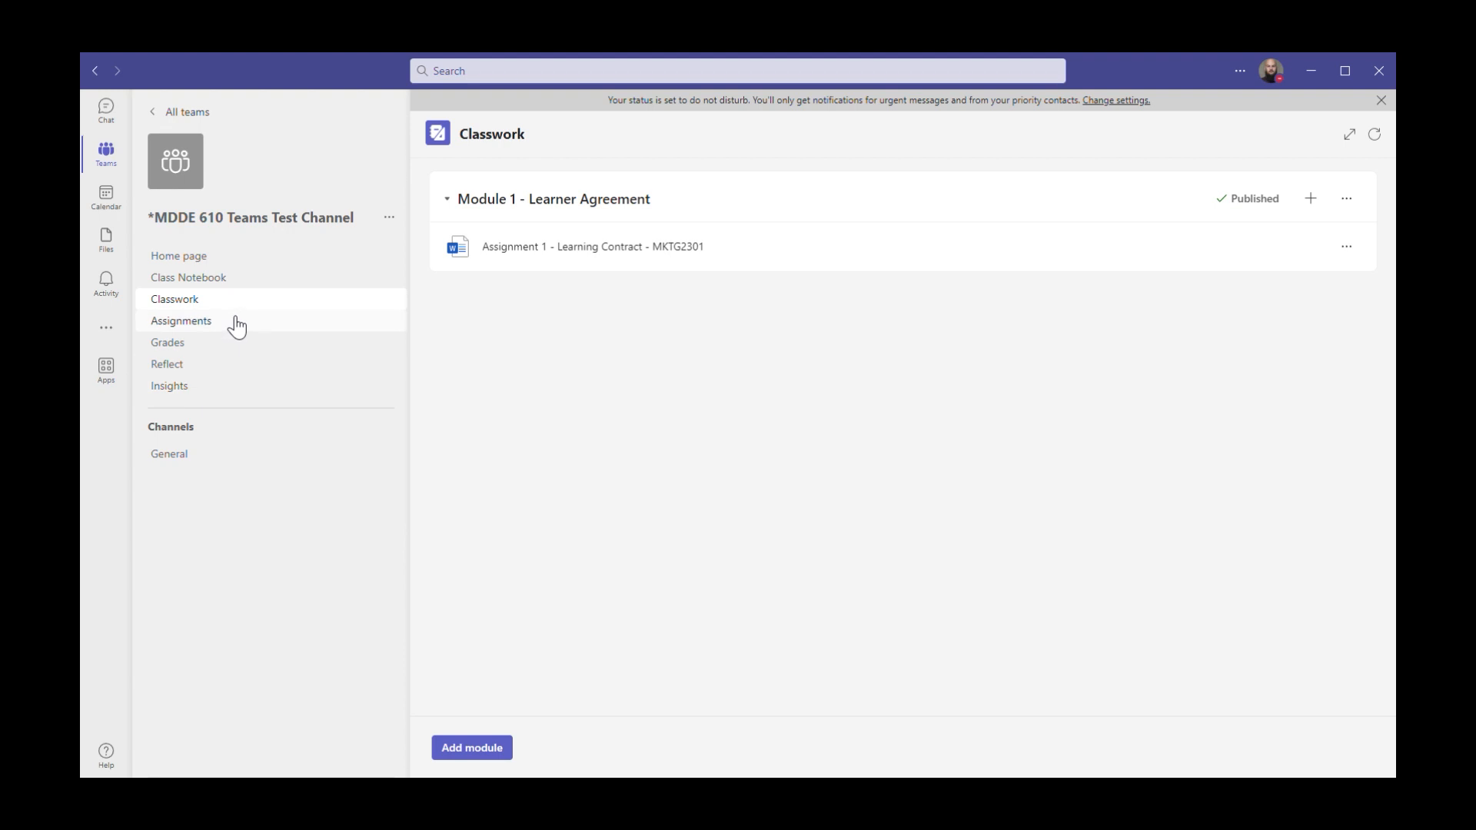
pyautogui.click(236, 322)
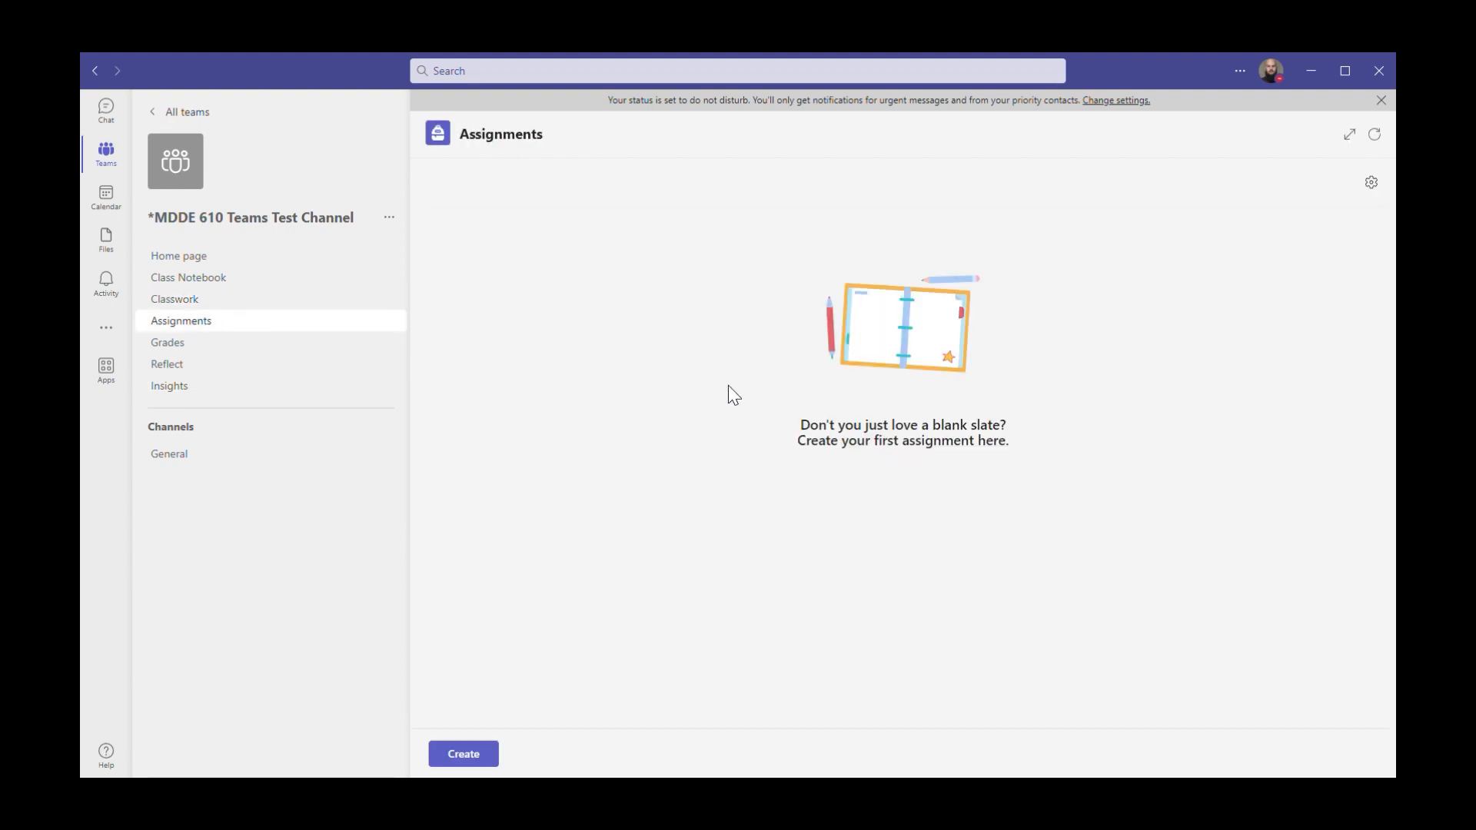
# - Start a new assignment titled "Assignment 1 Learner Contract" and leave its instructions empty
pyautogui.click(476, 757)
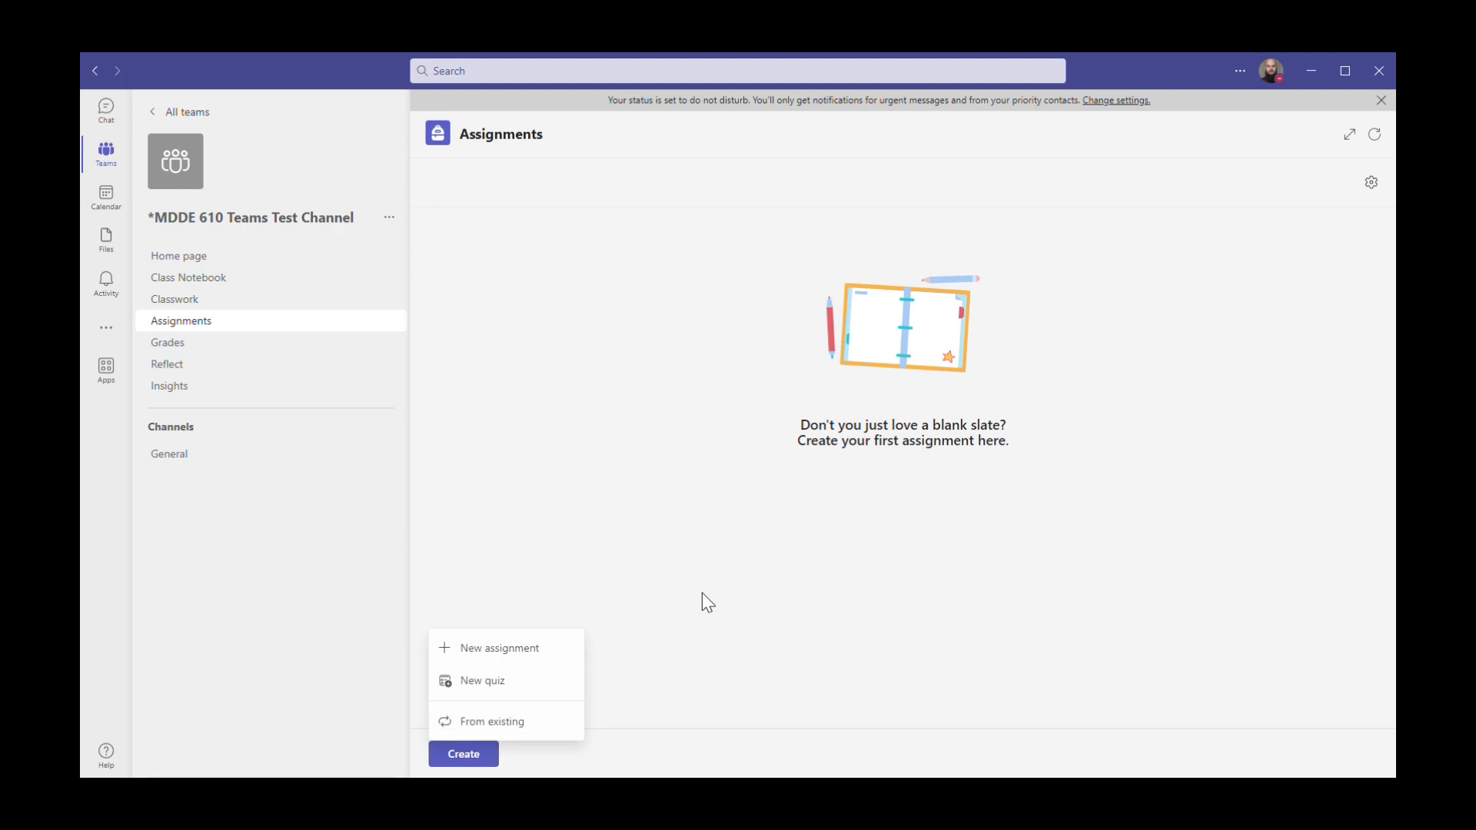
pyautogui.click(501, 647)
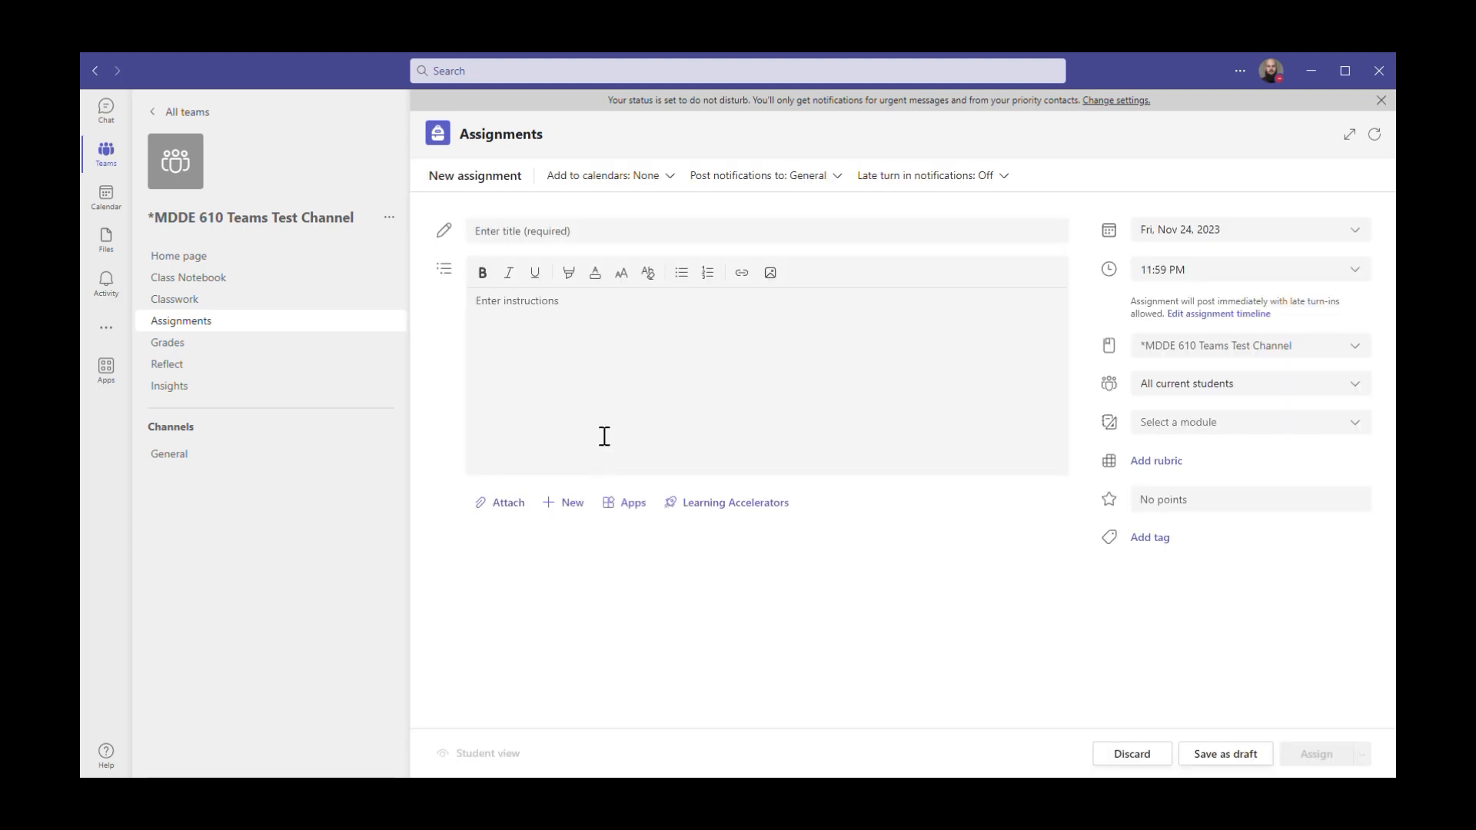
pyautogui.click(569, 243)
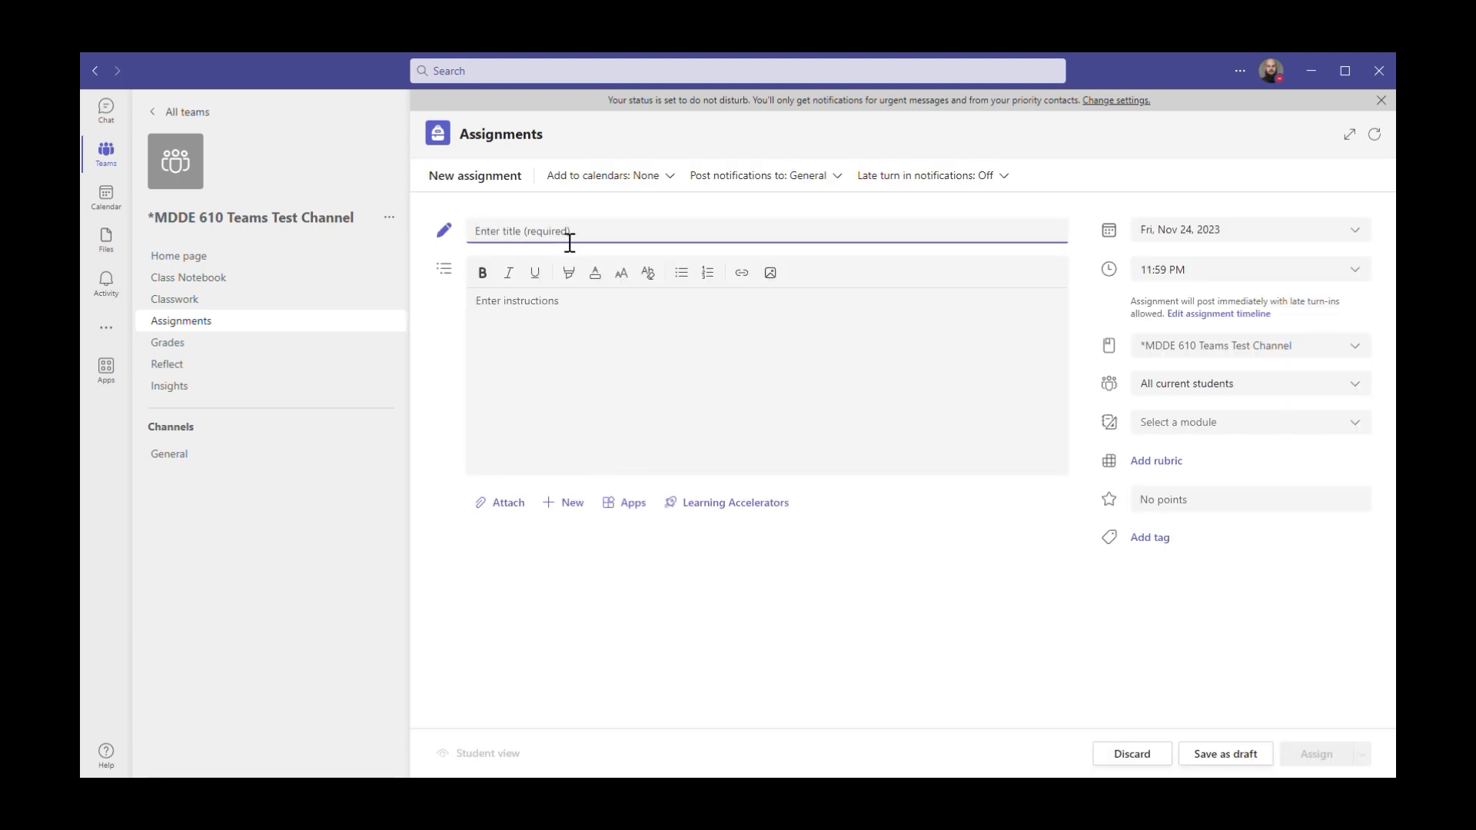
pyautogui.write('Assignment 1 Learner Contract')
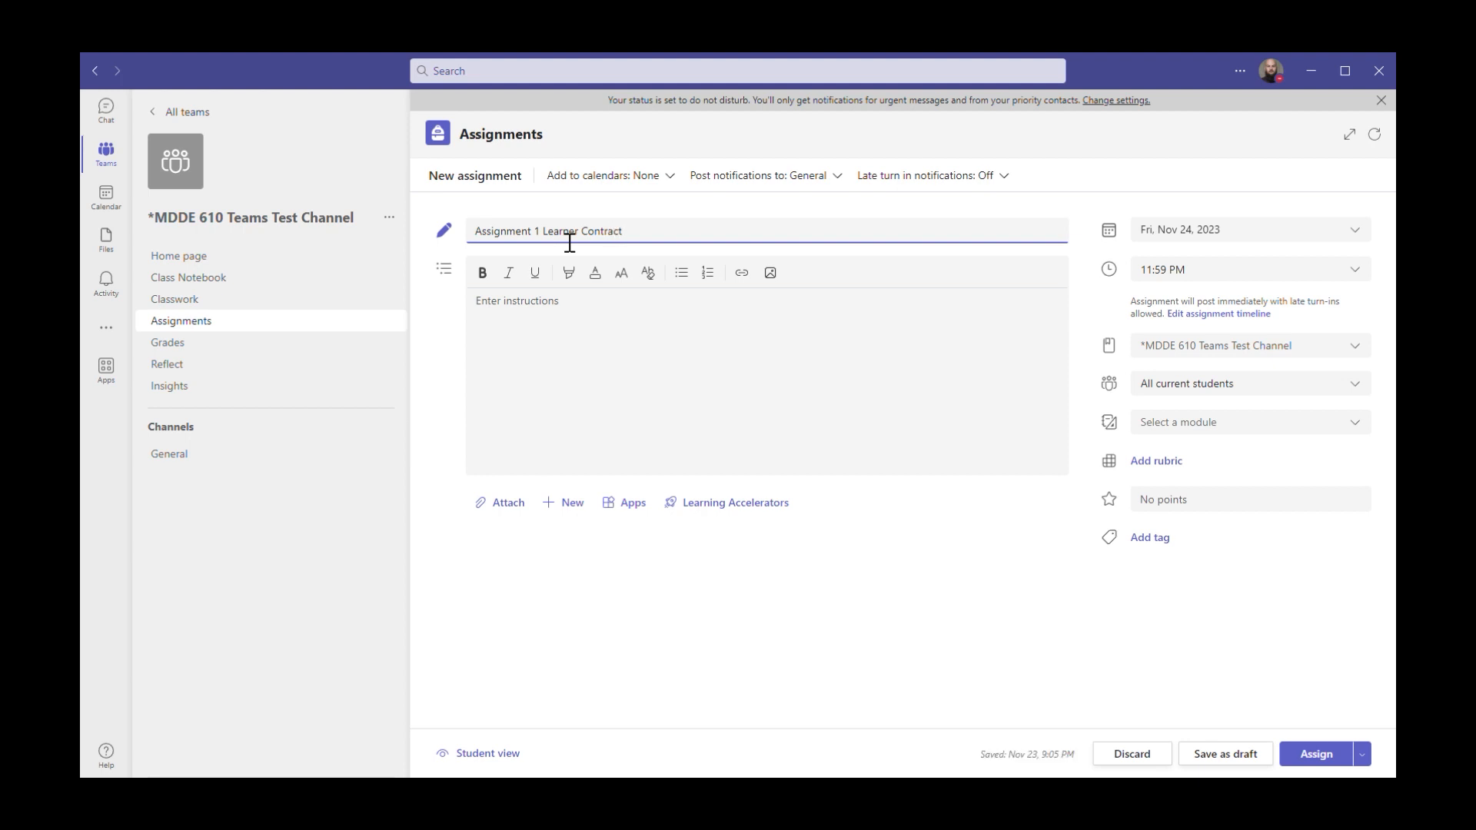
pyautogui.click(549, 350)
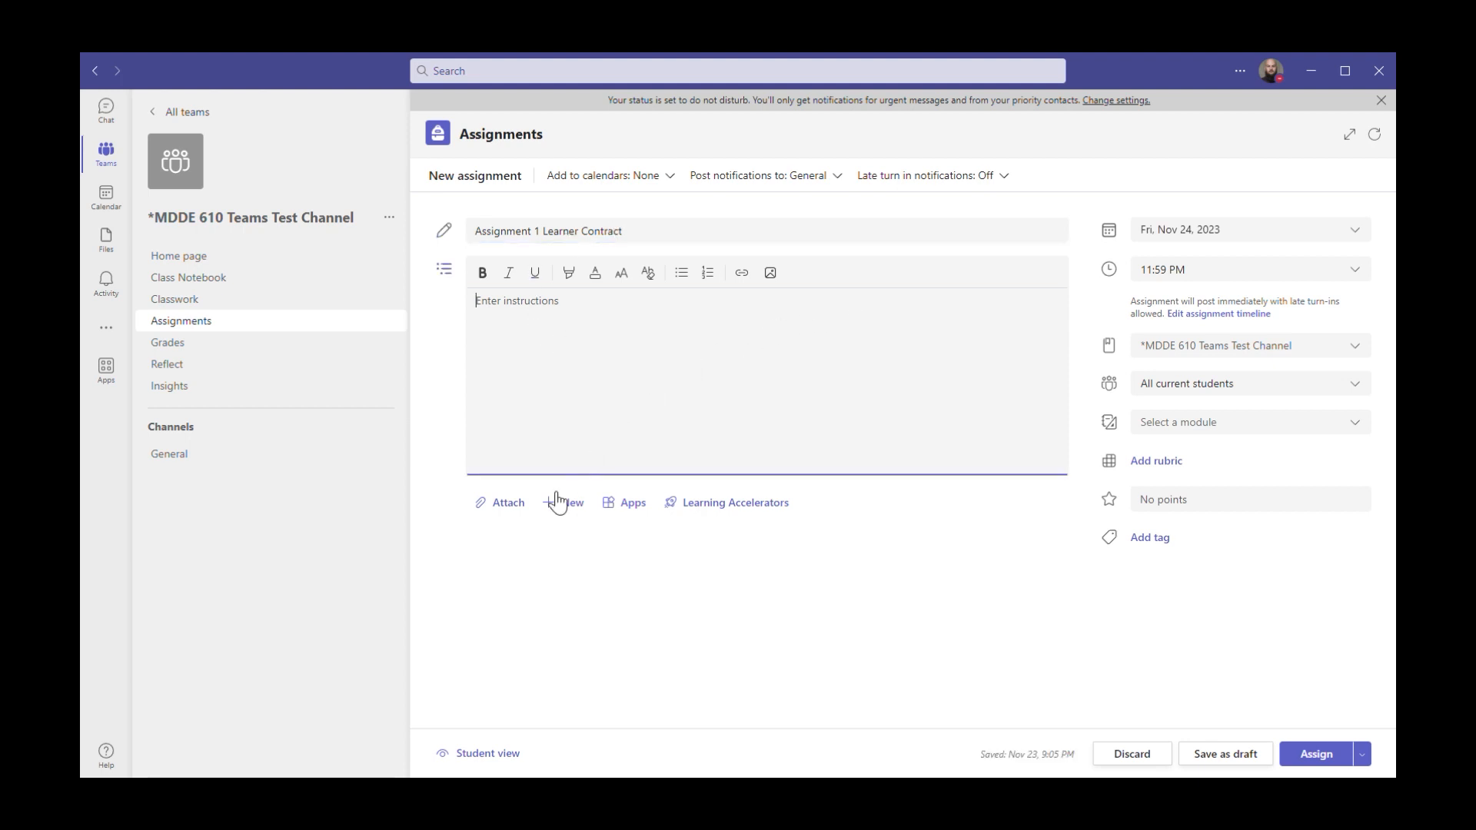
# - Examine the new assignment's attachment sources, calendar options, notification channel and late turn-in notification settings
pyautogui.click(507, 504)
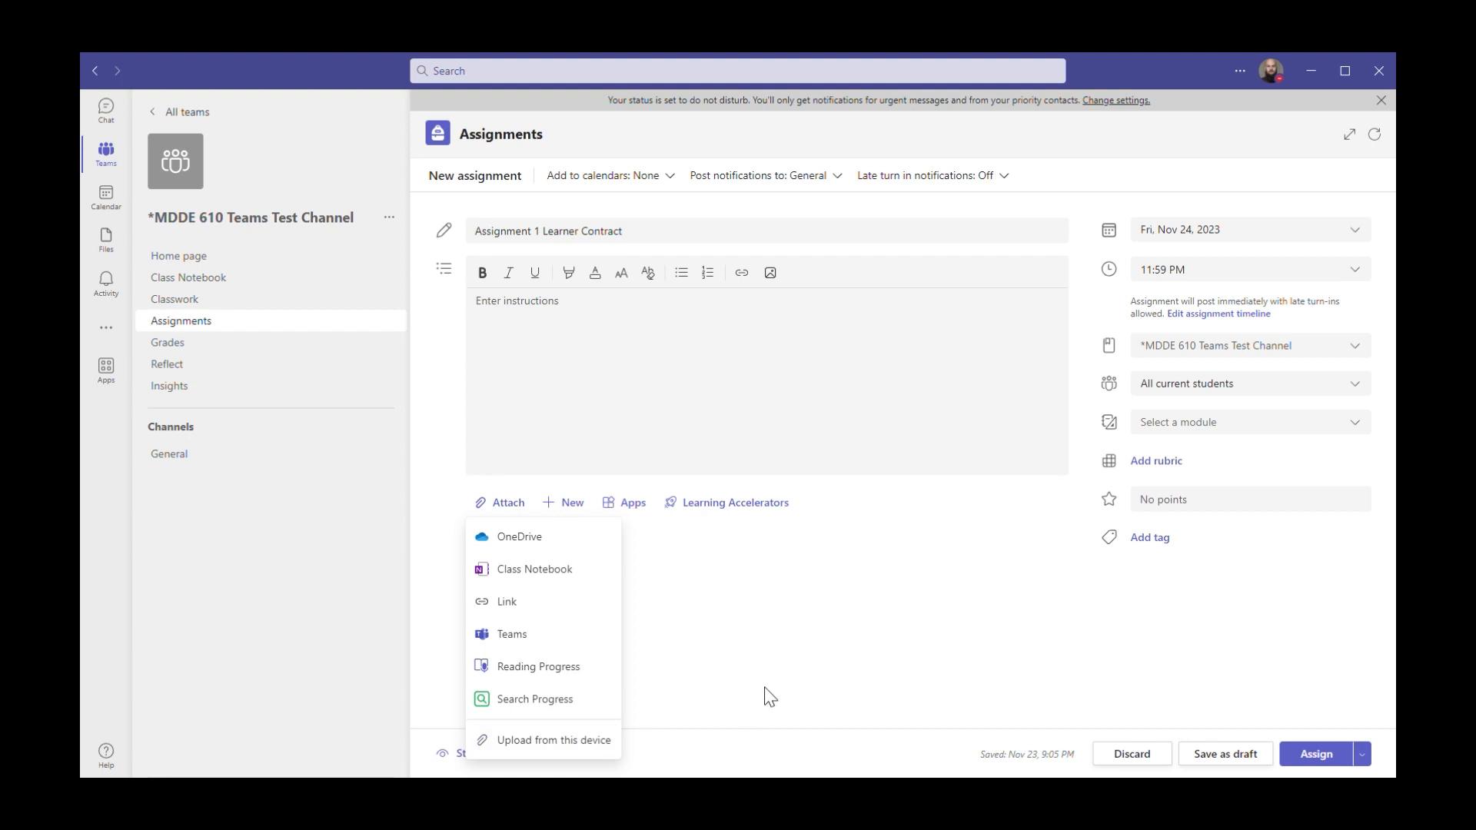
pyautogui.click(665, 177)
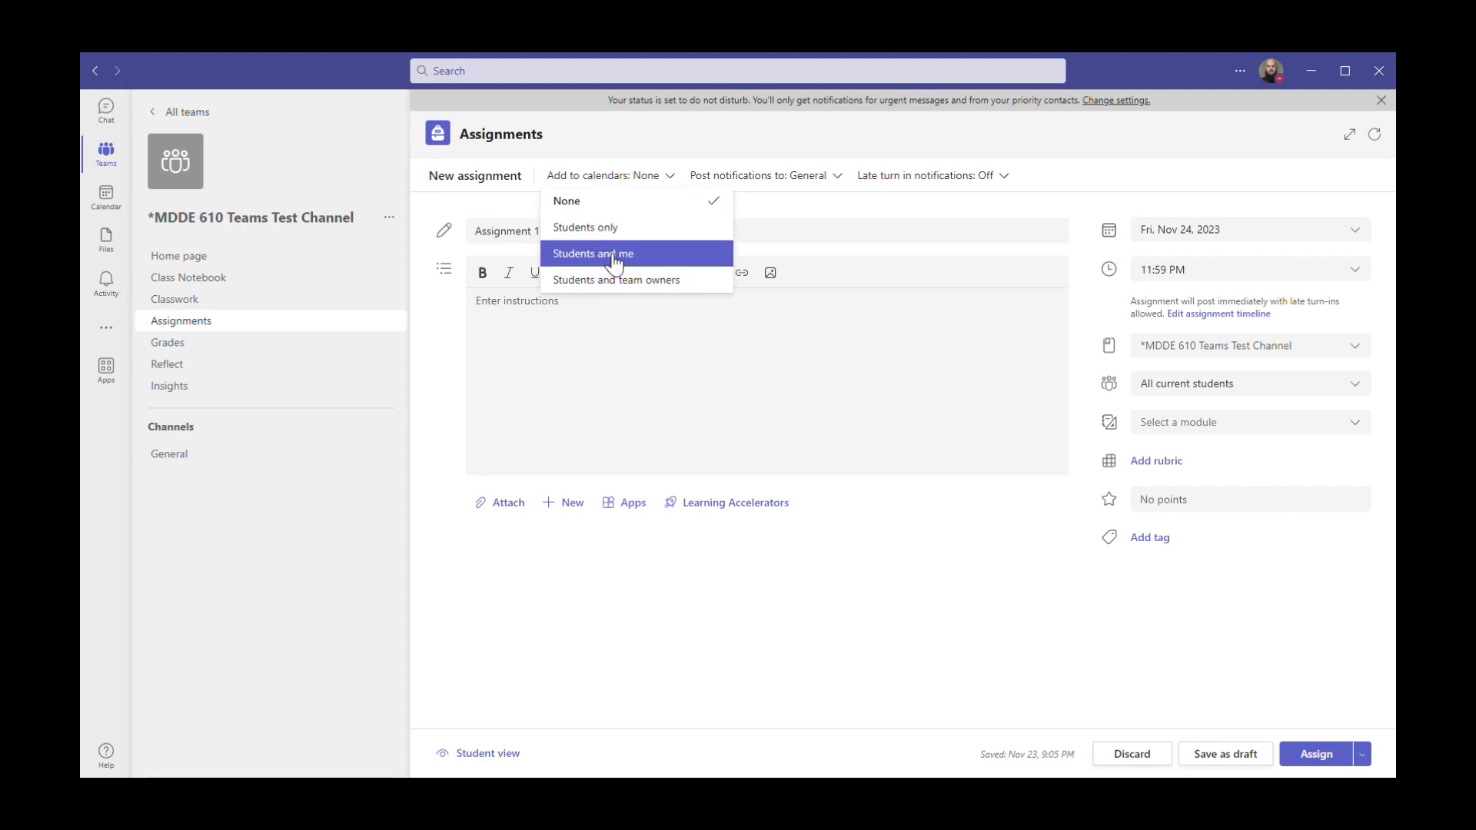
pyautogui.click(841, 187)
pyautogui.click(840, 184)
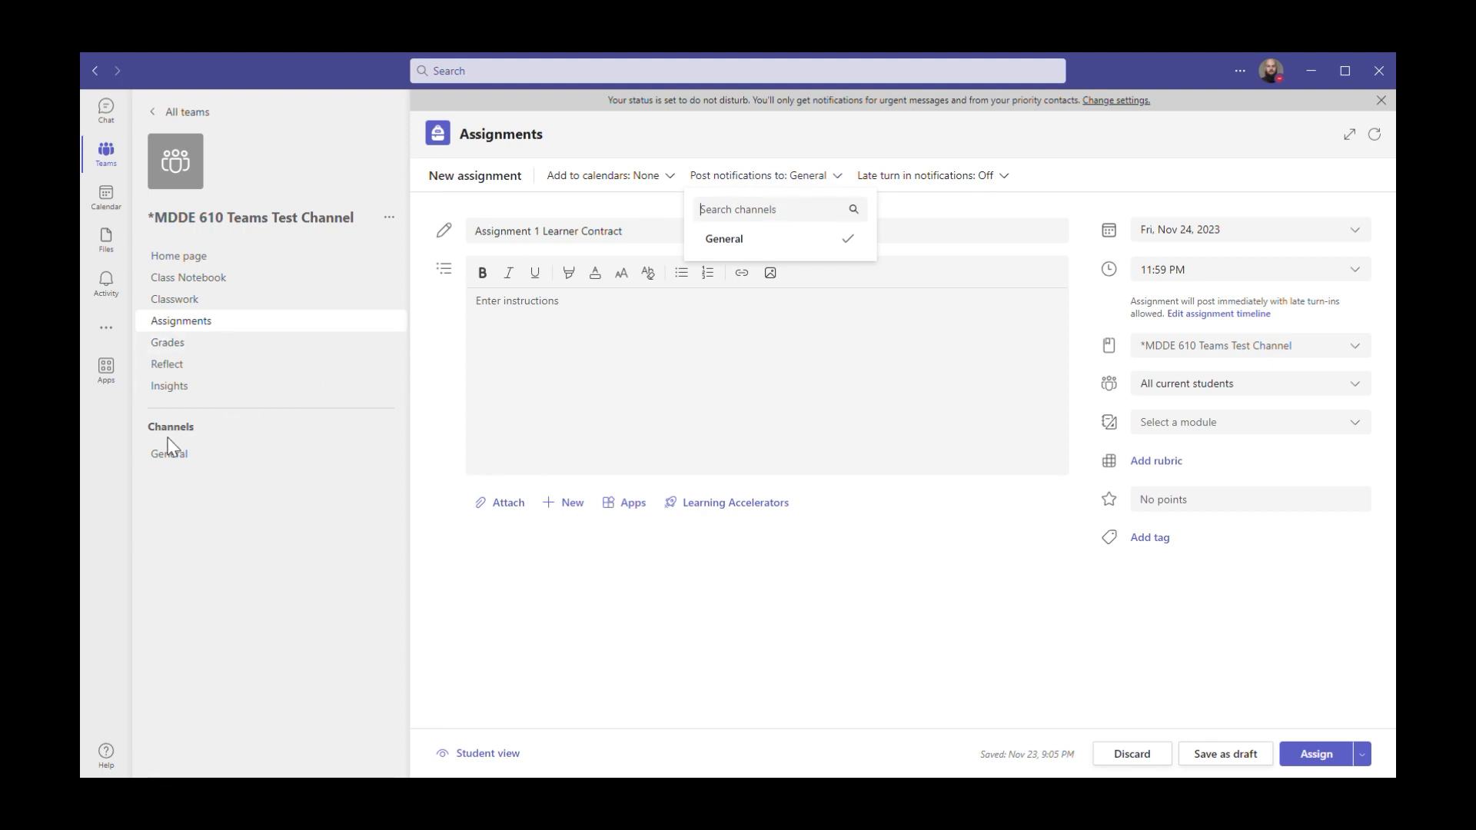
pyautogui.click(1004, 183)
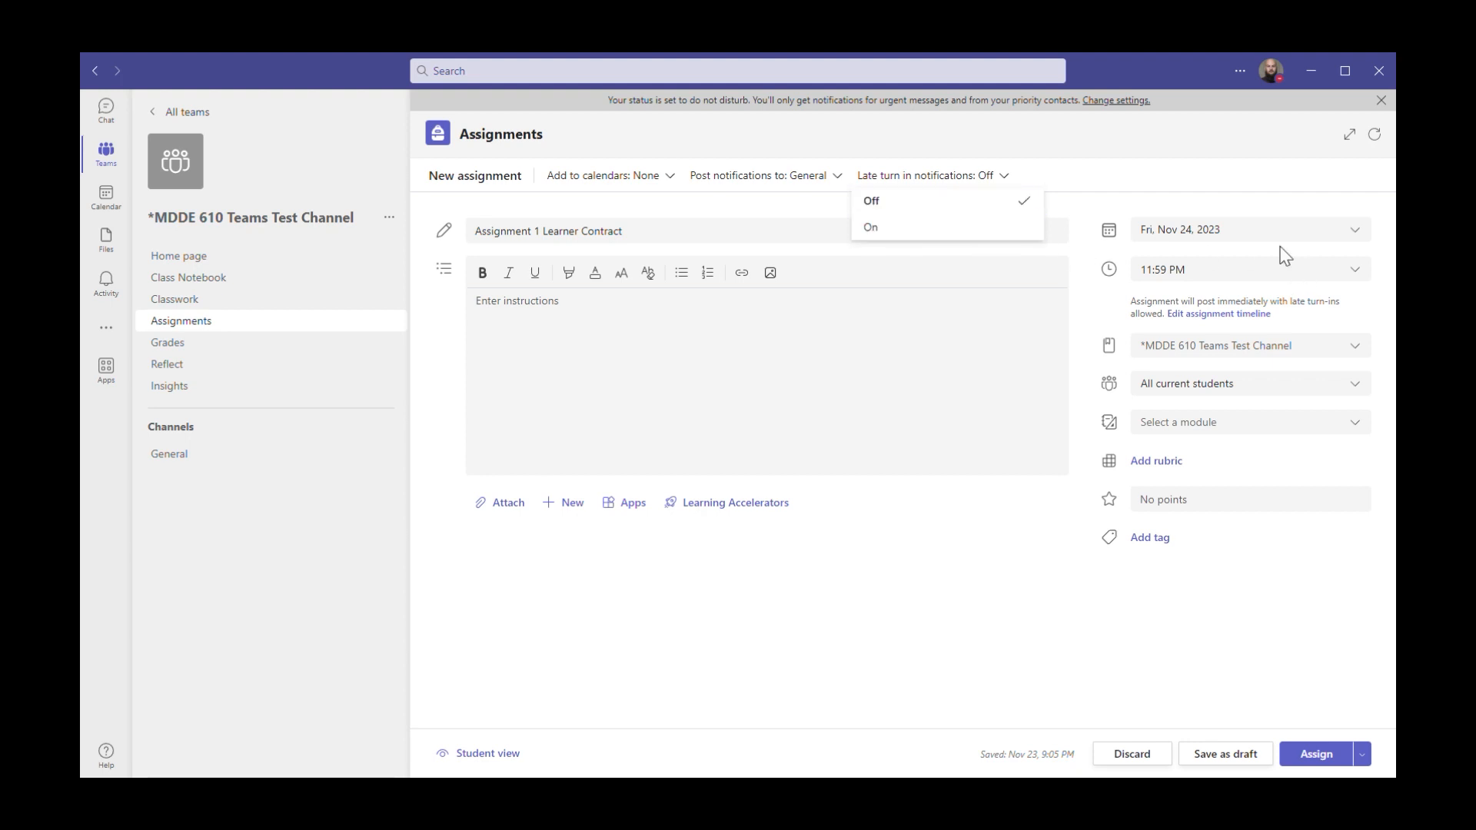
# - Examine the assignment's due date, class, student assignment and rubric options, keeping the defaults and adding no rubric
pyautogui.click(1234, 234)
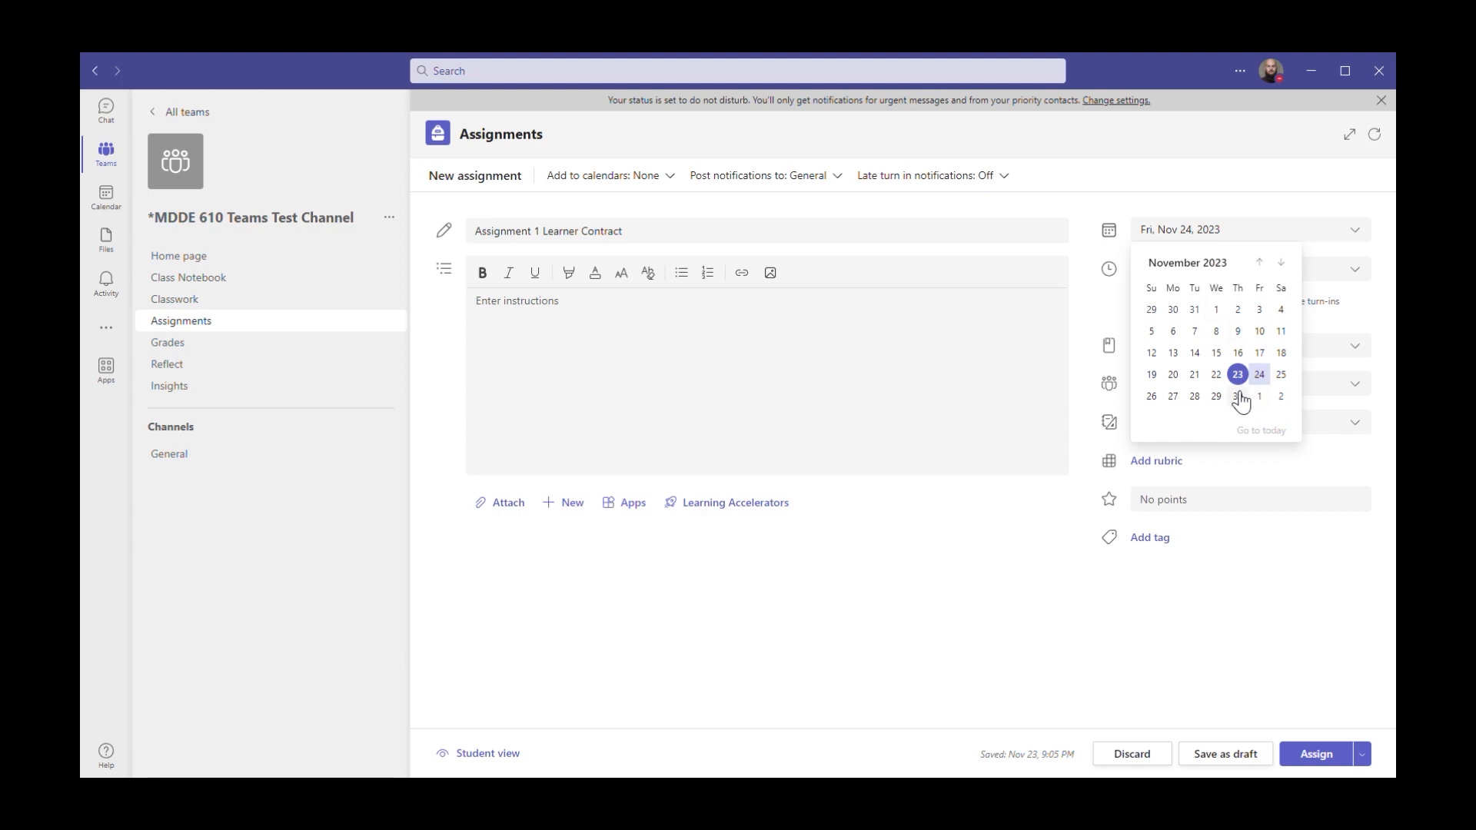
pyautogui.click(1095, 292)
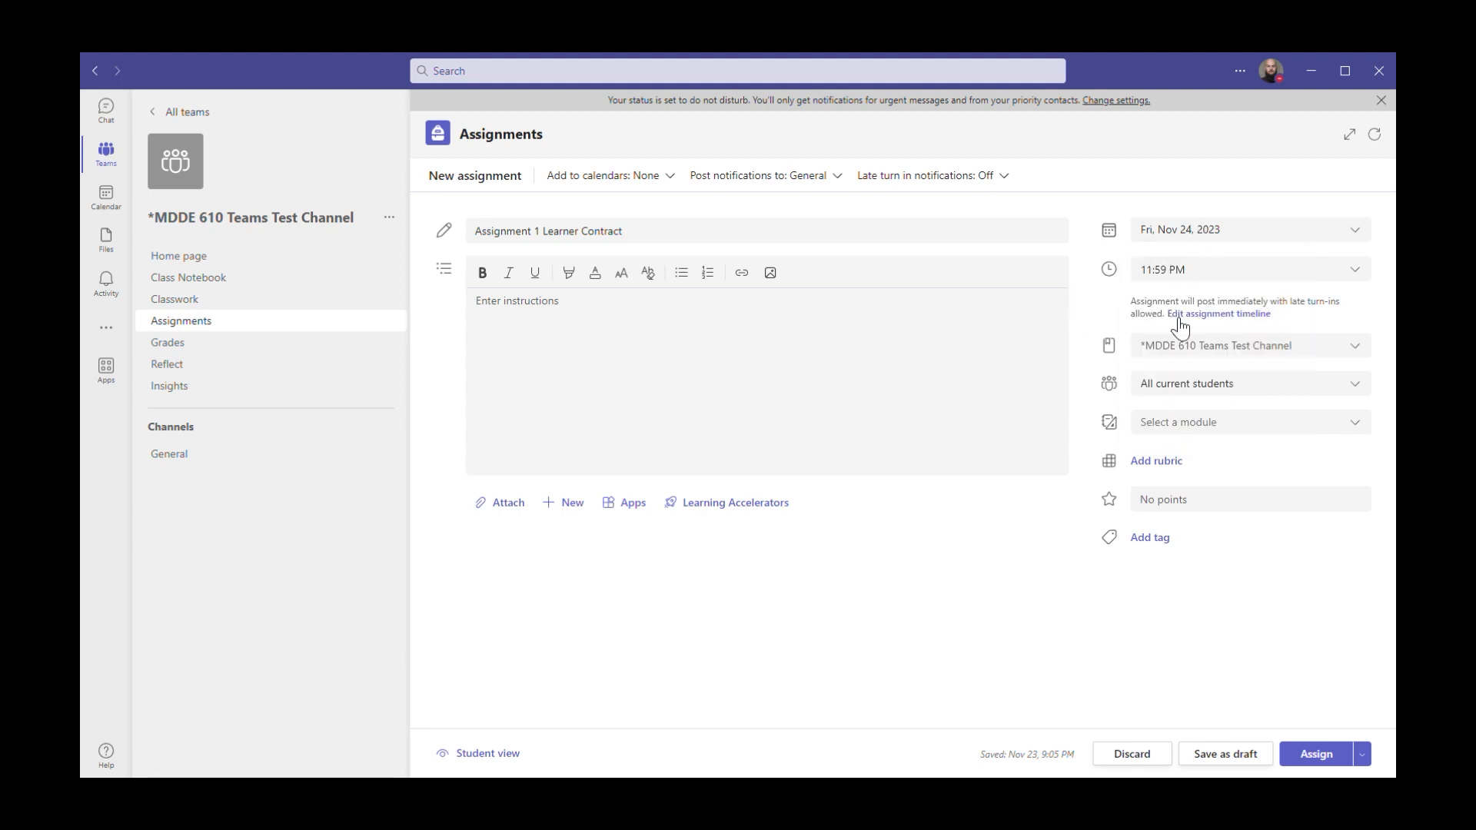
pyautogui.click(1196, 353)
pyautogui.click(1203, 388)
pyautogui.click(1205, 398)
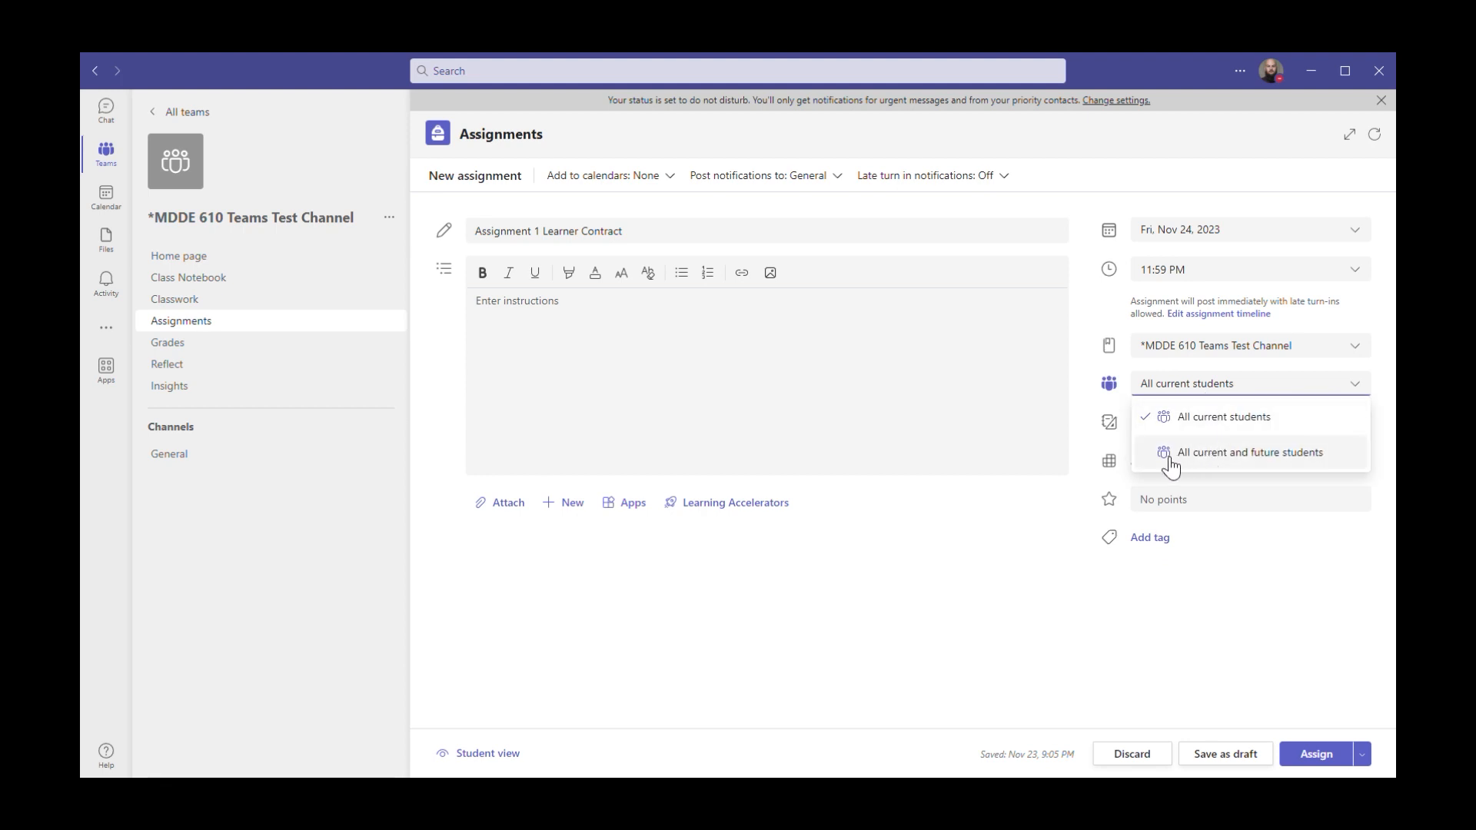
pyautogui.click(1045, 538)
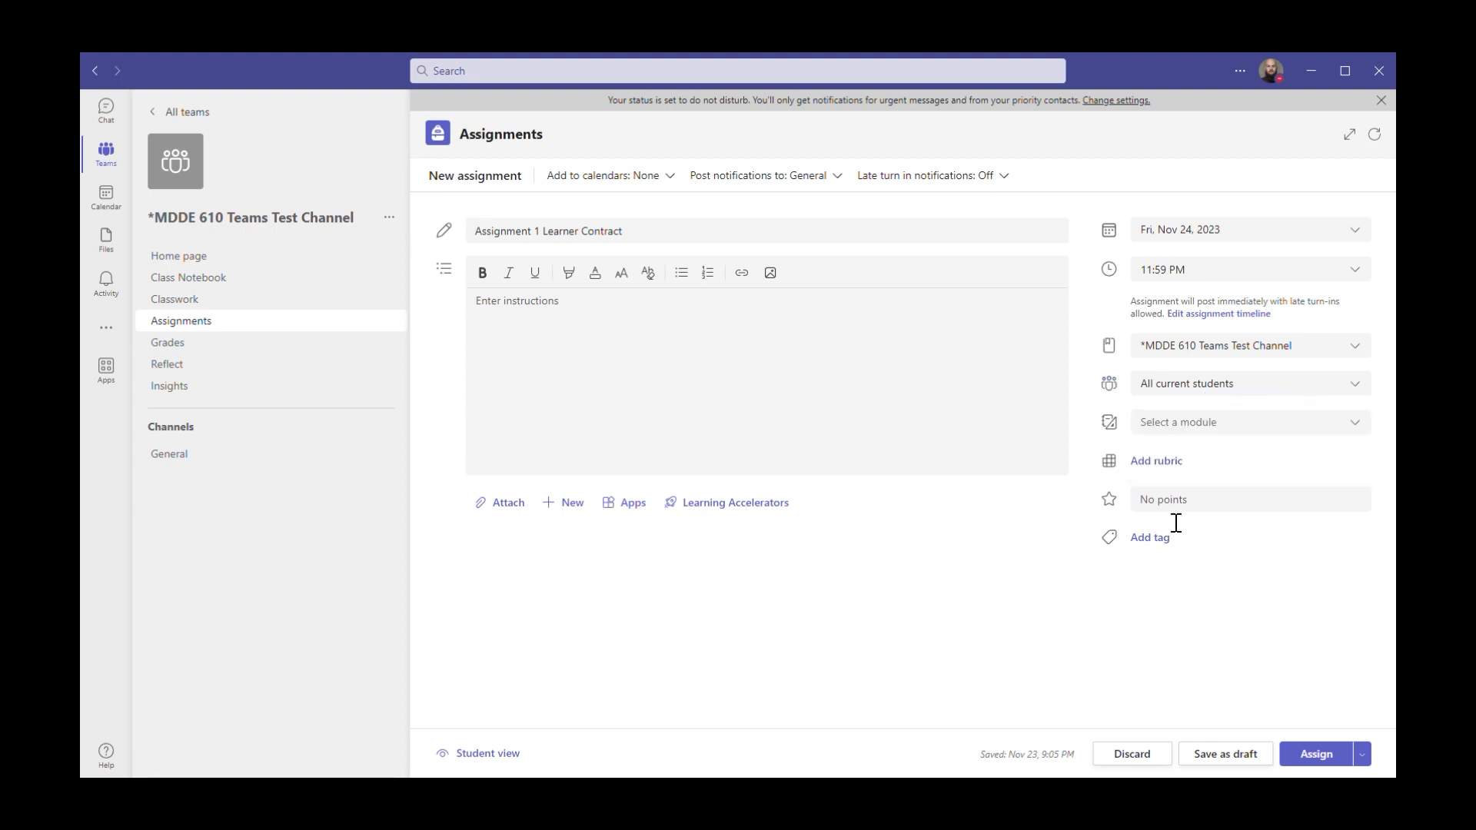
pyautogui.click(1167, 462)
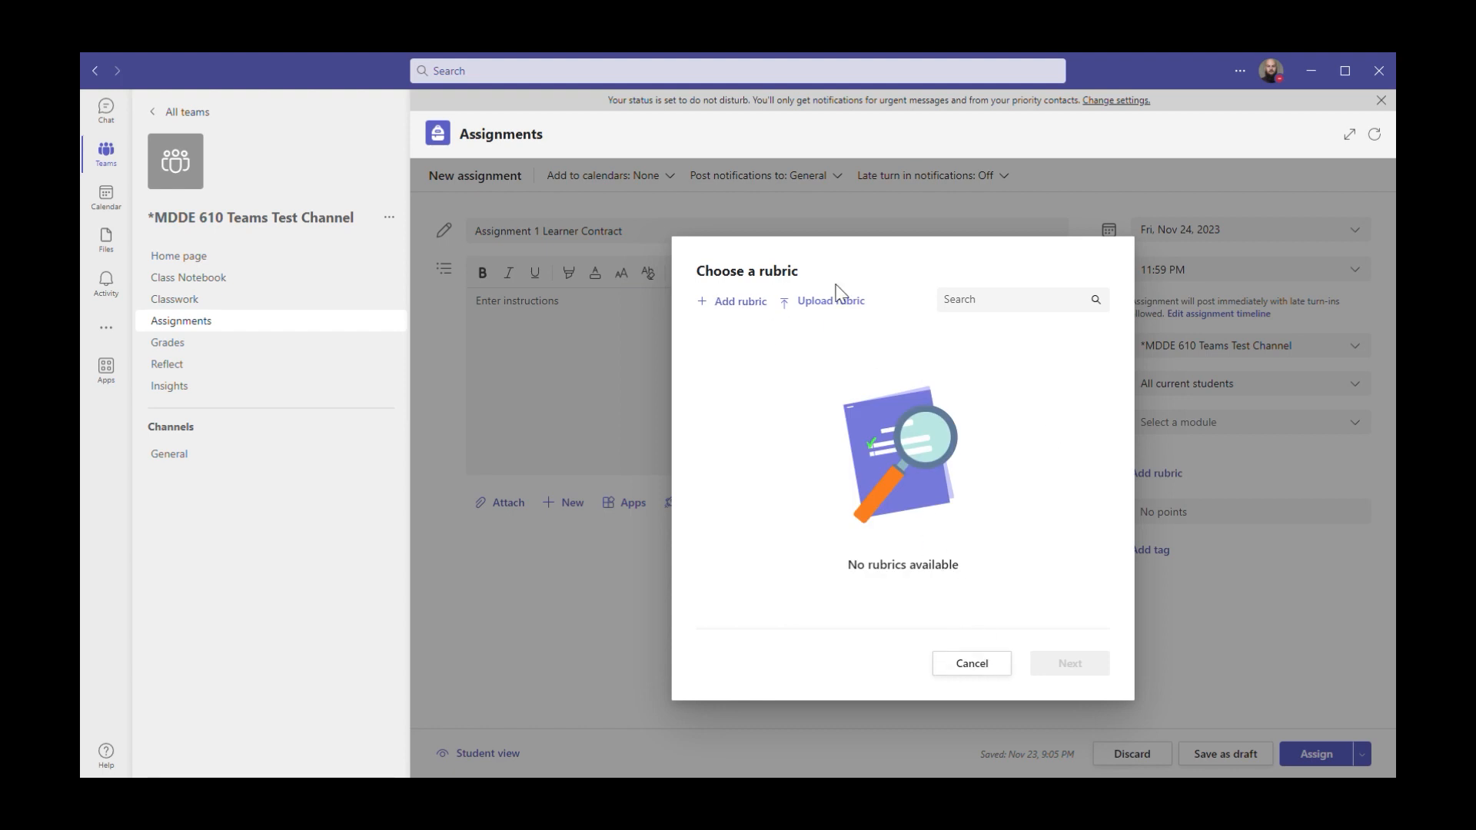
pyautogui.click(972, 664)
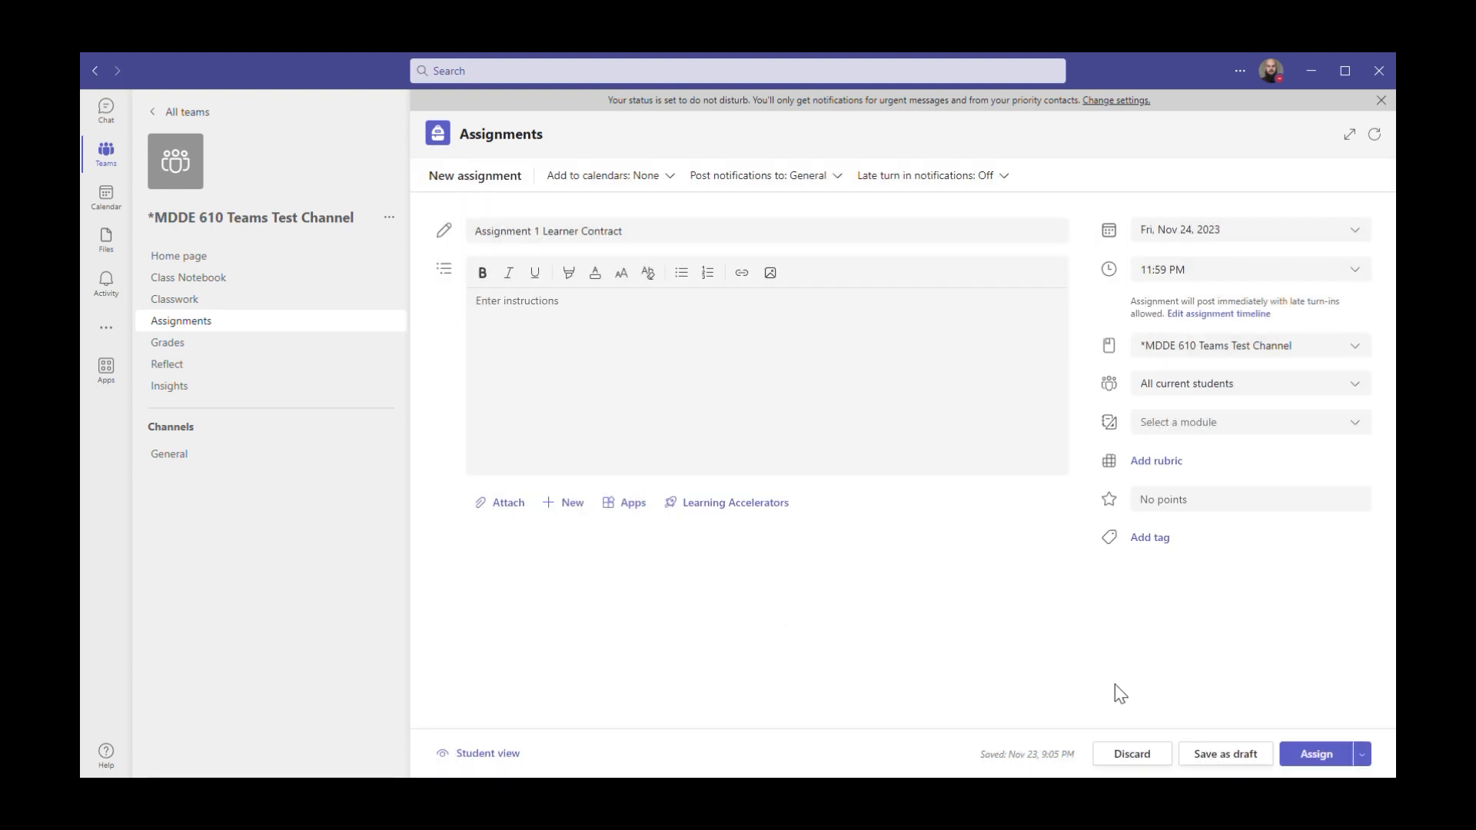
# - Assign the Learner Contract assignment to the class and review its to-return and returned submission lists
pyautogui.click(1316, 755)
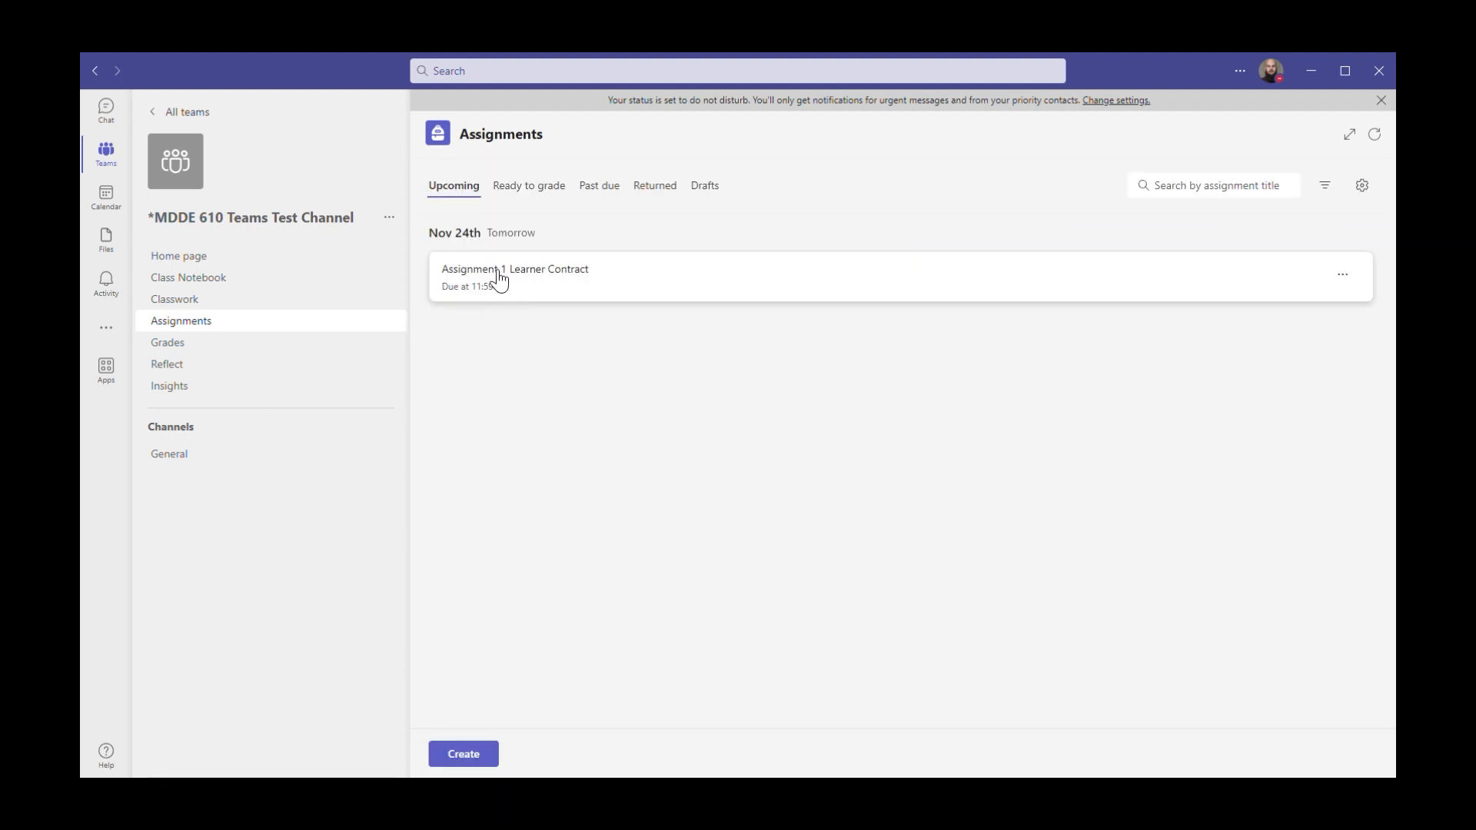
pyautogui.click(619, 271)
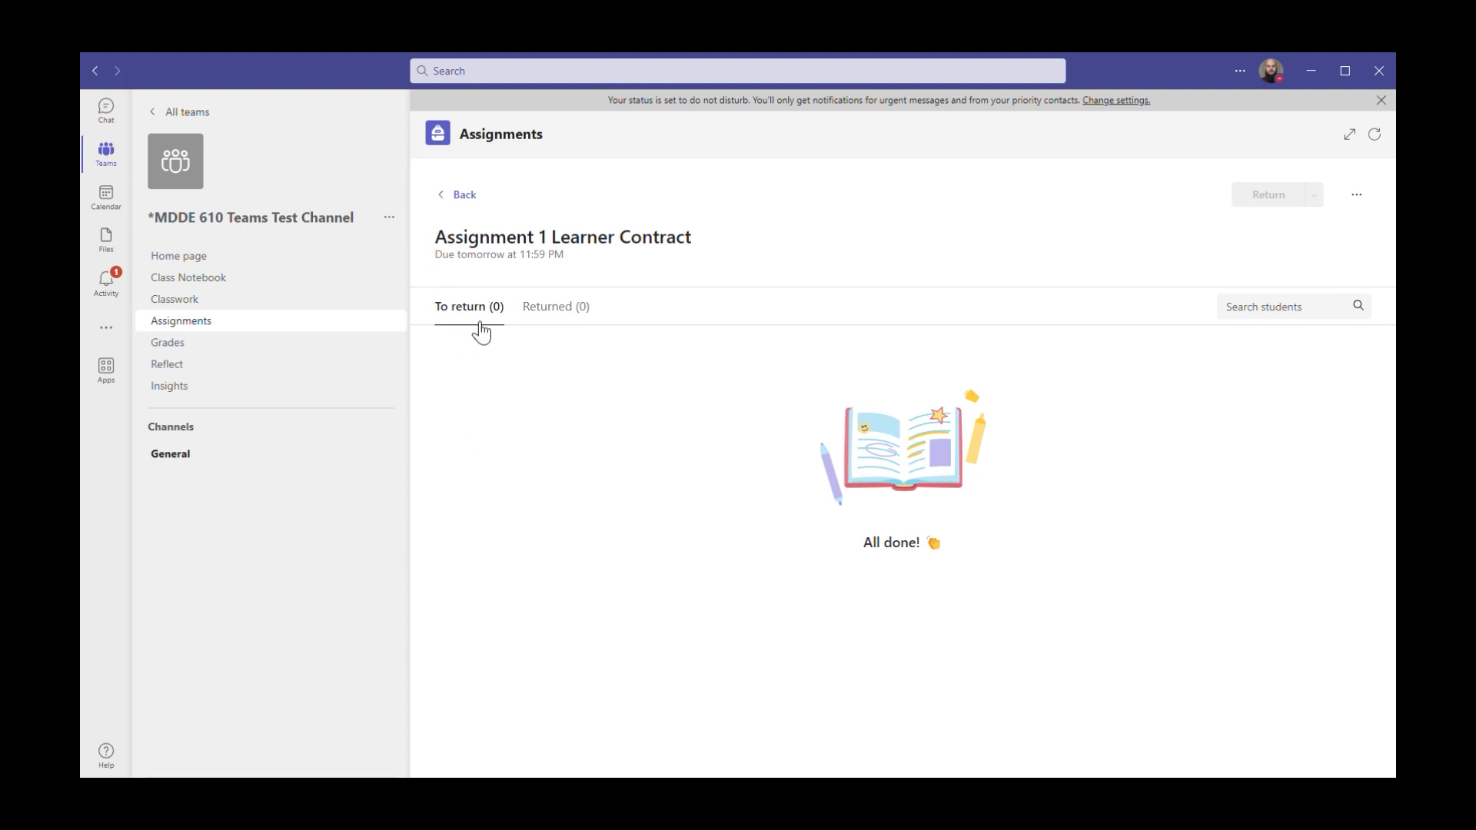
pyautogui.click(568, 322)
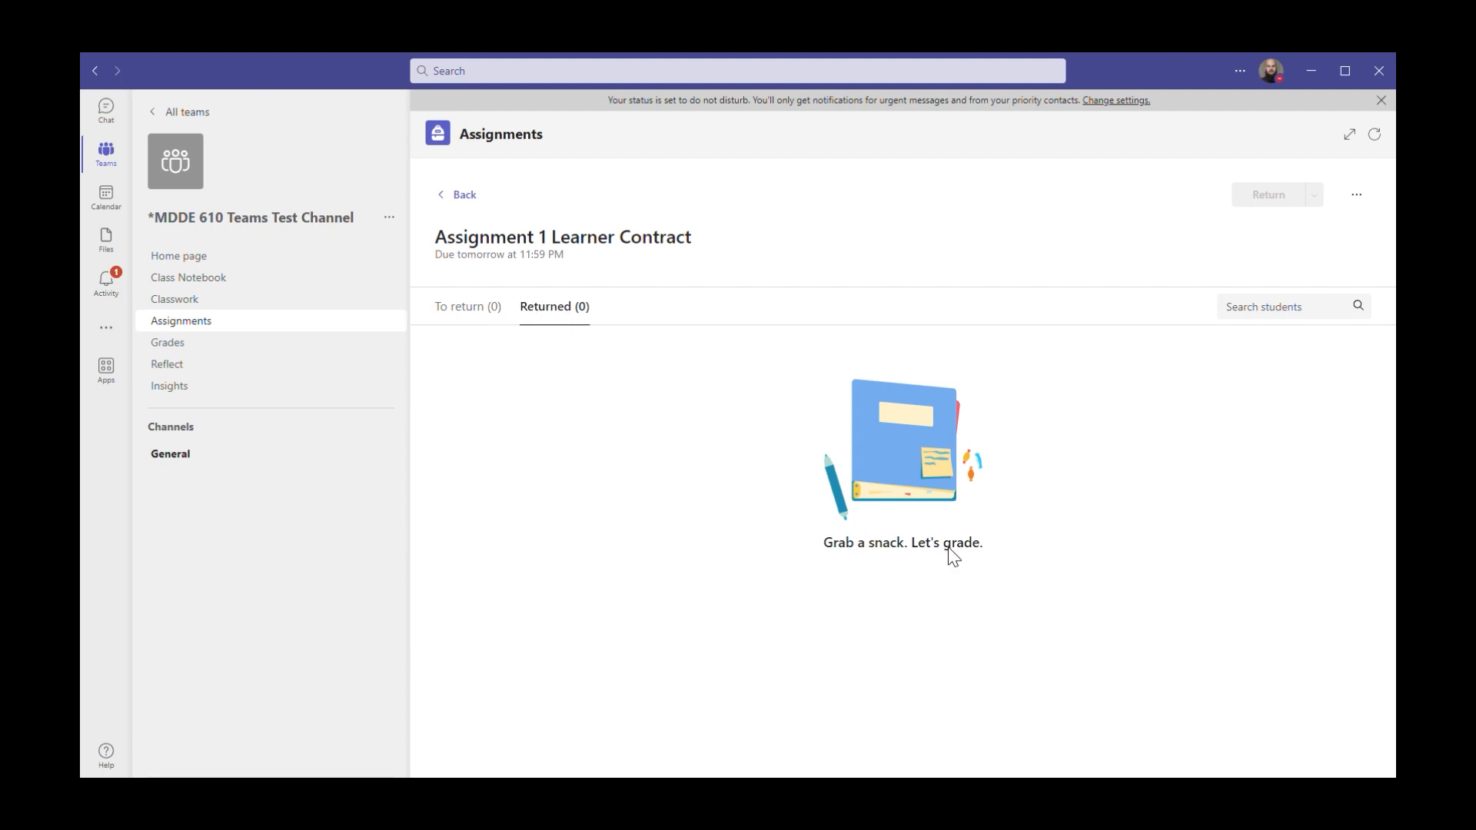
pyautogui.moveTo(991, 546); pyautogui.dragTo(819, 552)
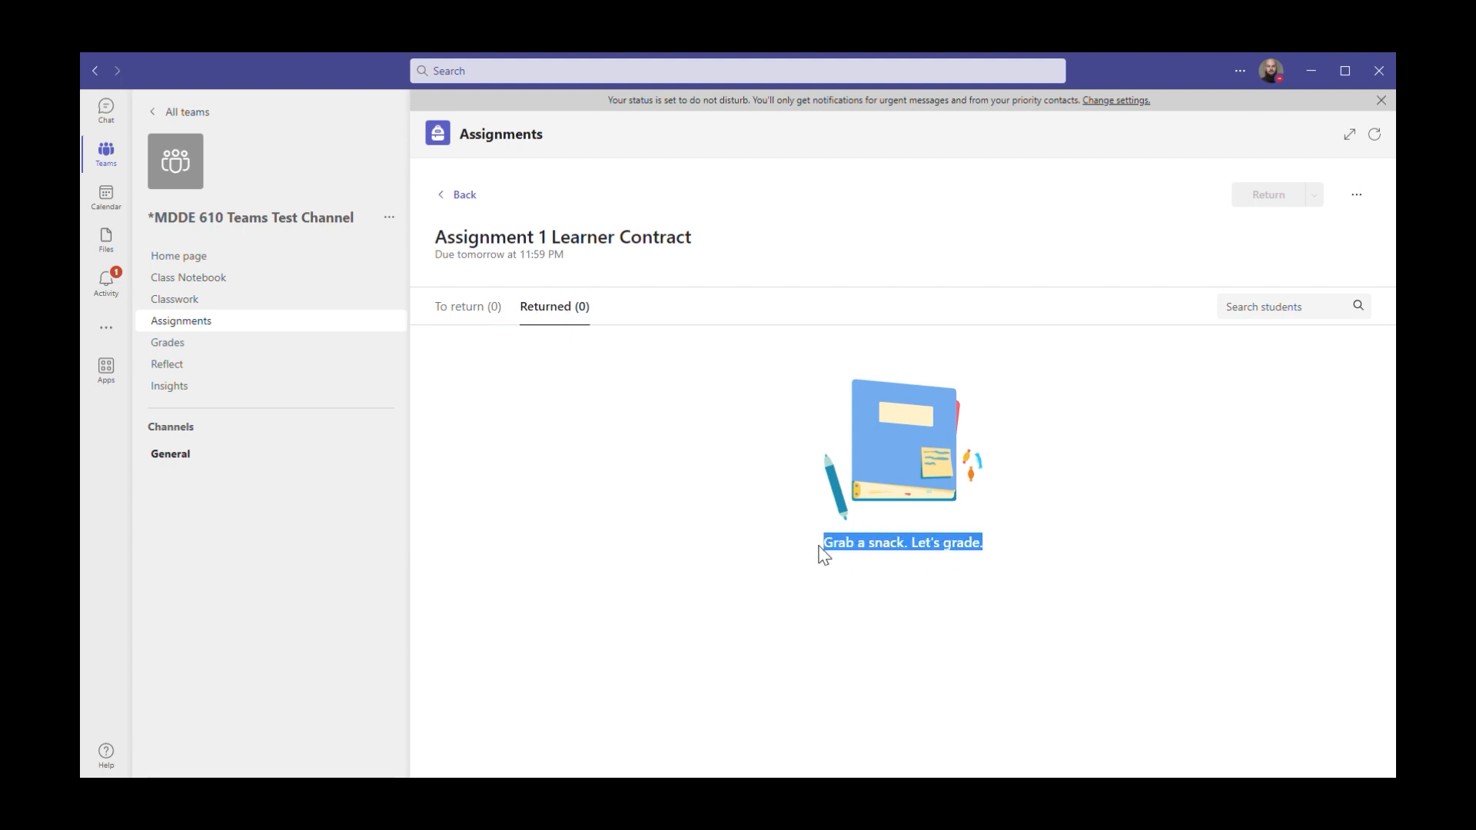
# - Go to the team's Grades, view the Learner Contract assignment's details and return to the gradebook
pyautogui.click(204, 347)
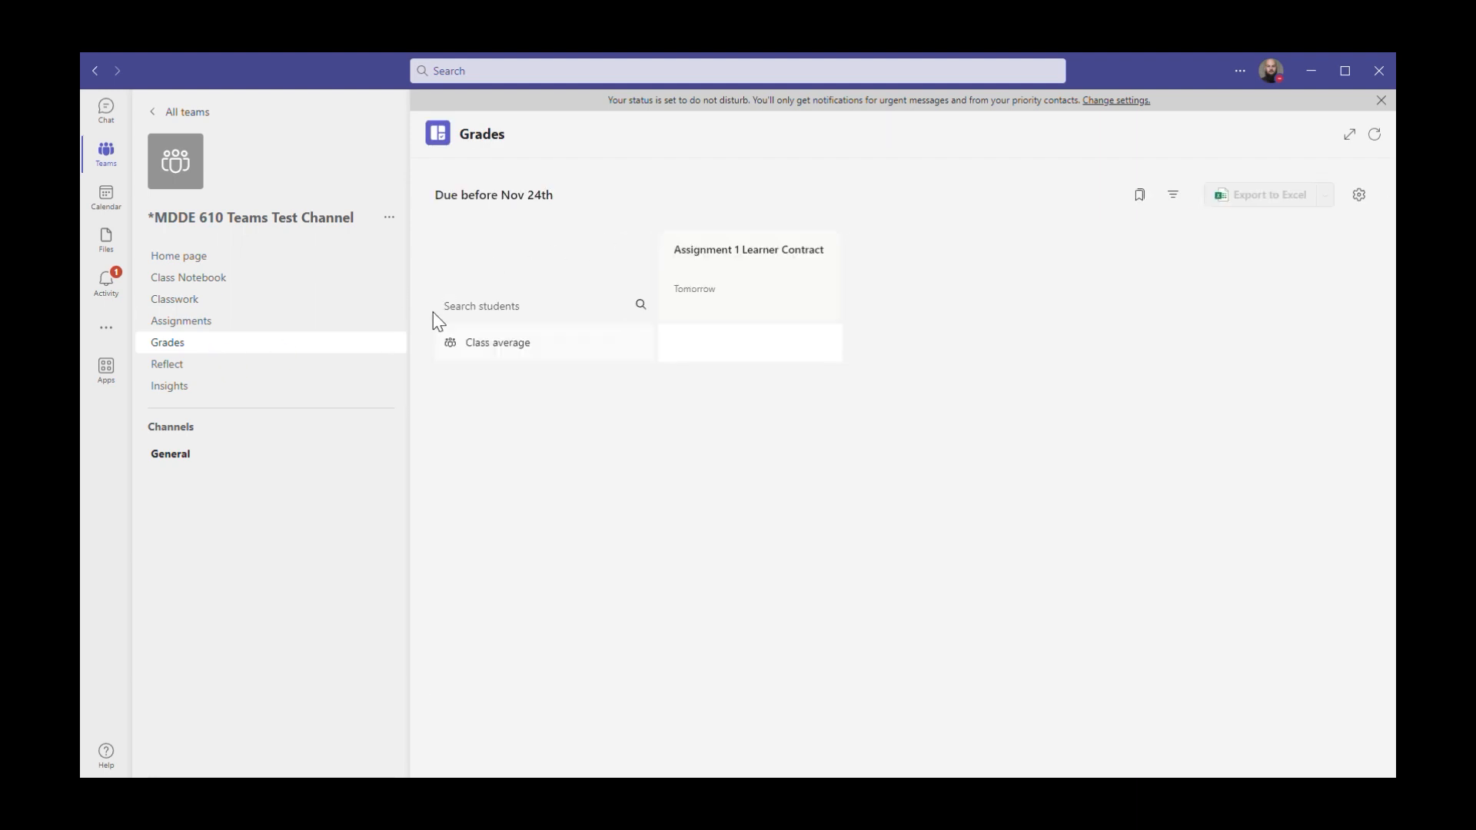
pyautogui.click(736, 271)
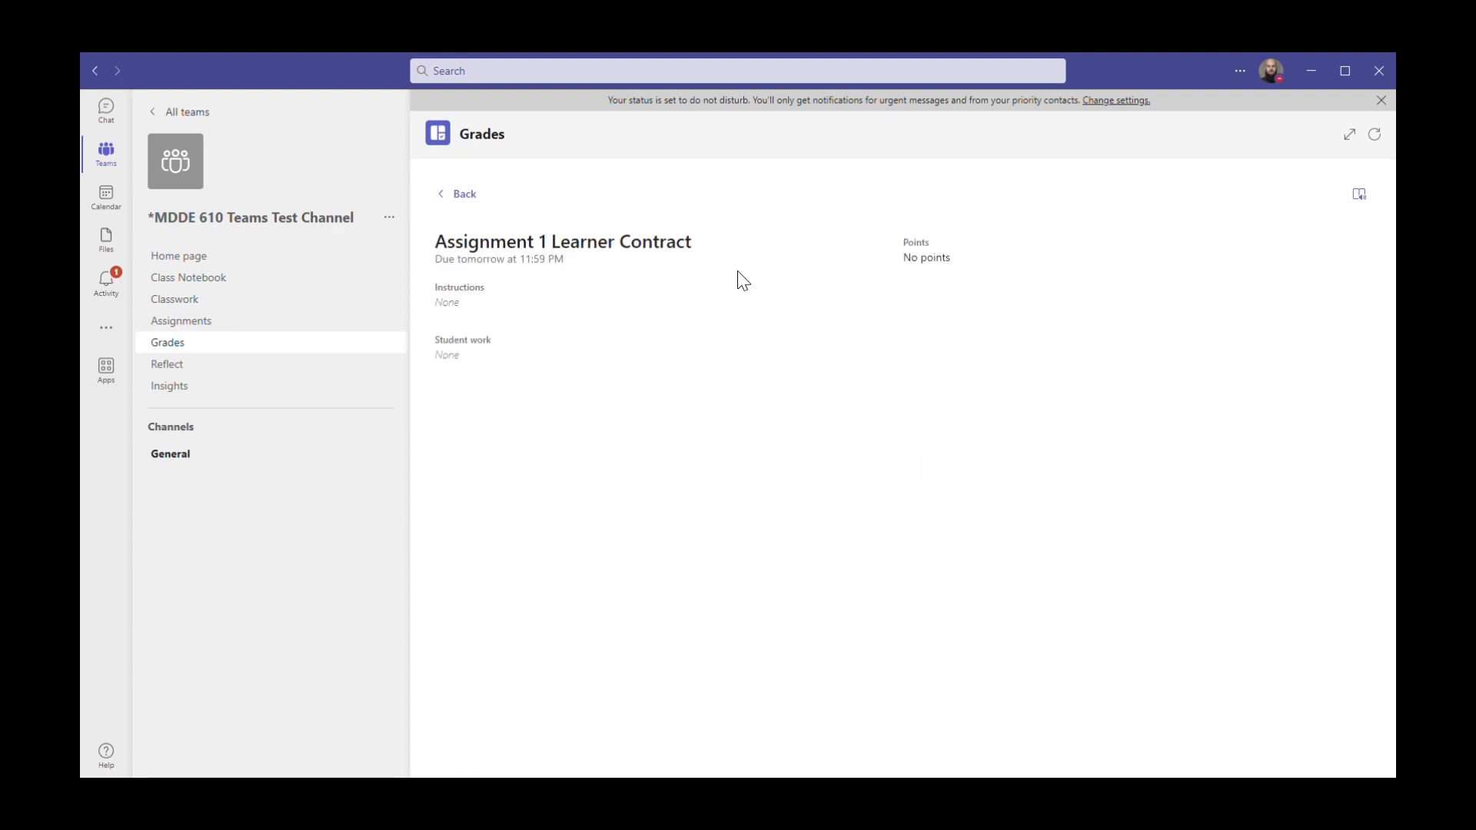
pyautogui.click(464, 194)
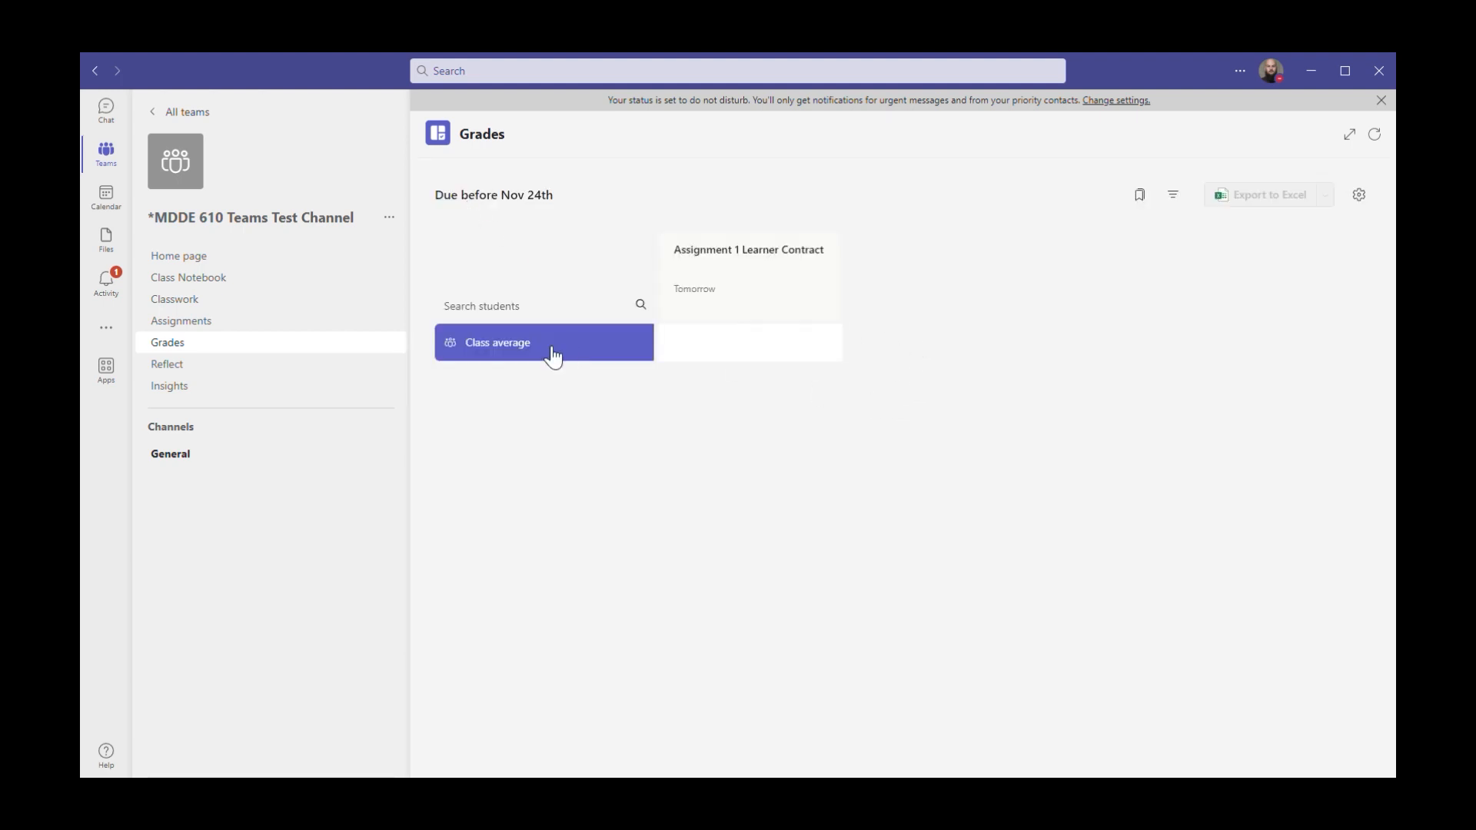
# - Start a new Reflect check-in asking "Overall, how did this week feel for you?" and turn off recording of respondents' names
pyautogui.click(224, 369)
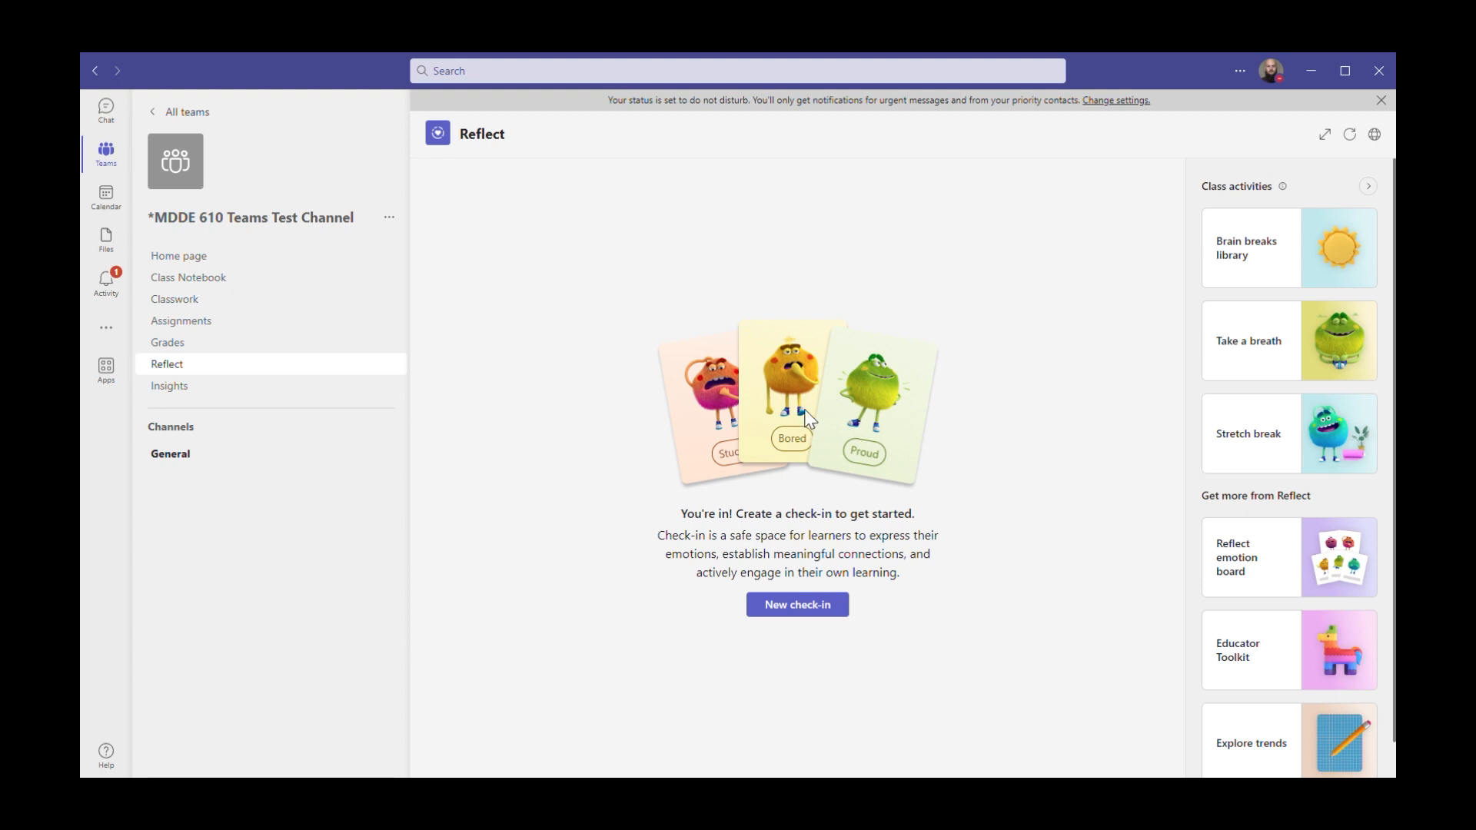
pyautogui.click(795, 606)
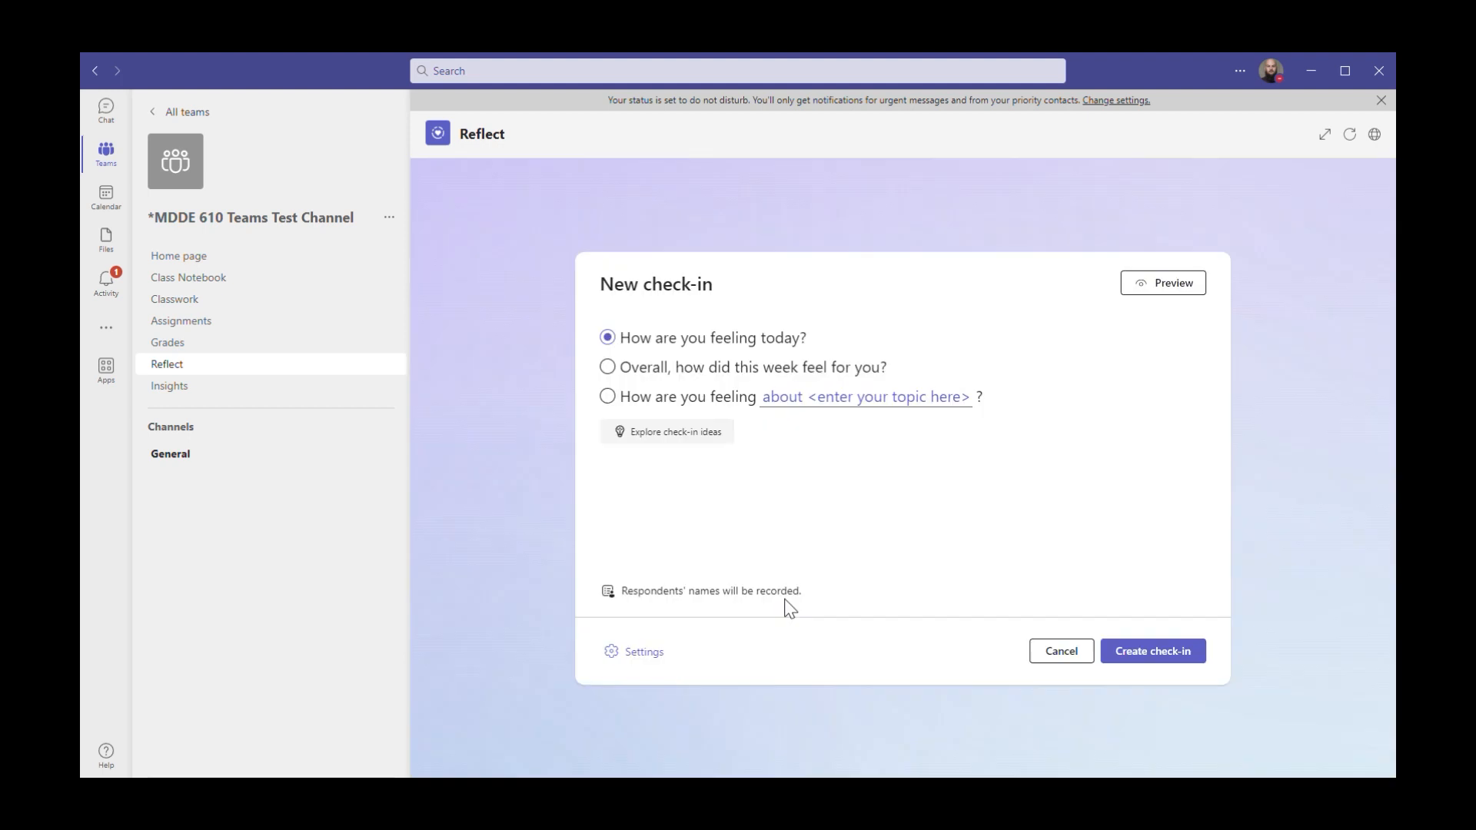
pyautogui.click(652, 382)
pyautogui.click(646, 655)
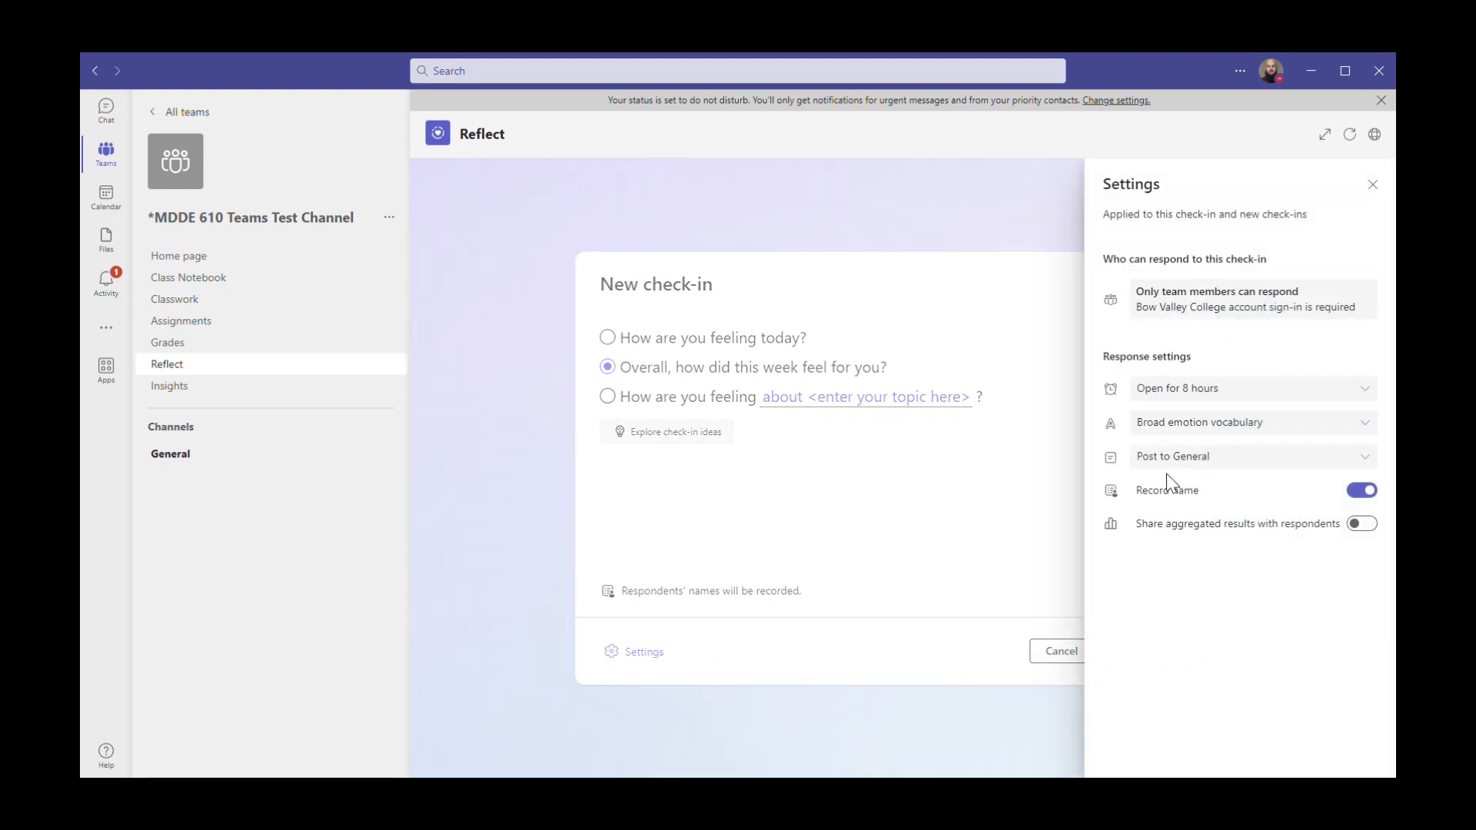
pyautogui.click(1372, 493)
pyautogui.click(663, 582)
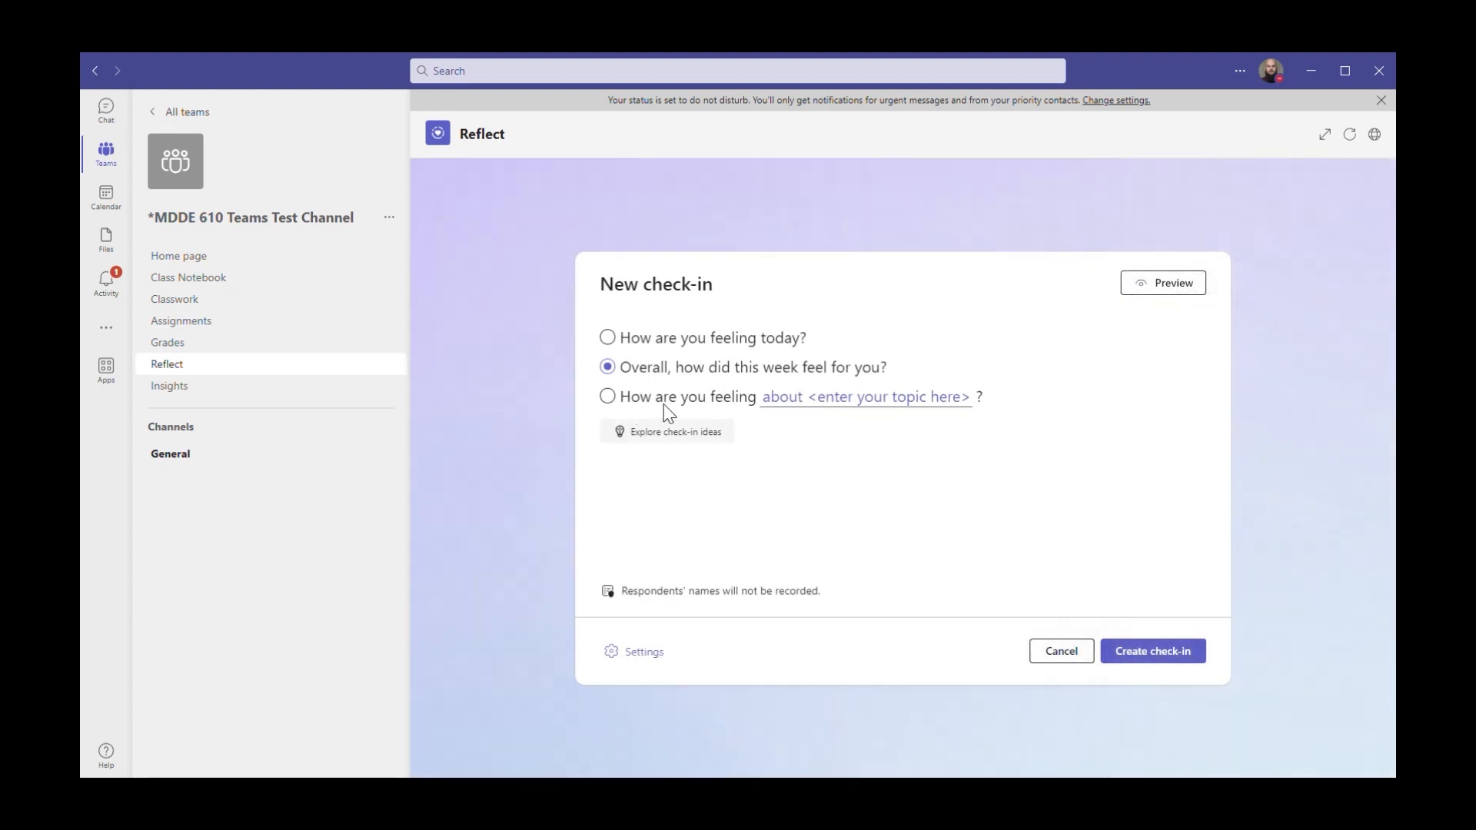
# - Change the check-in question to "How are you feeling before the exam?" using the student wellbeing ideas and create the check-in
pyautogui.click(613, 398)
pyautogui.click(683, 451)
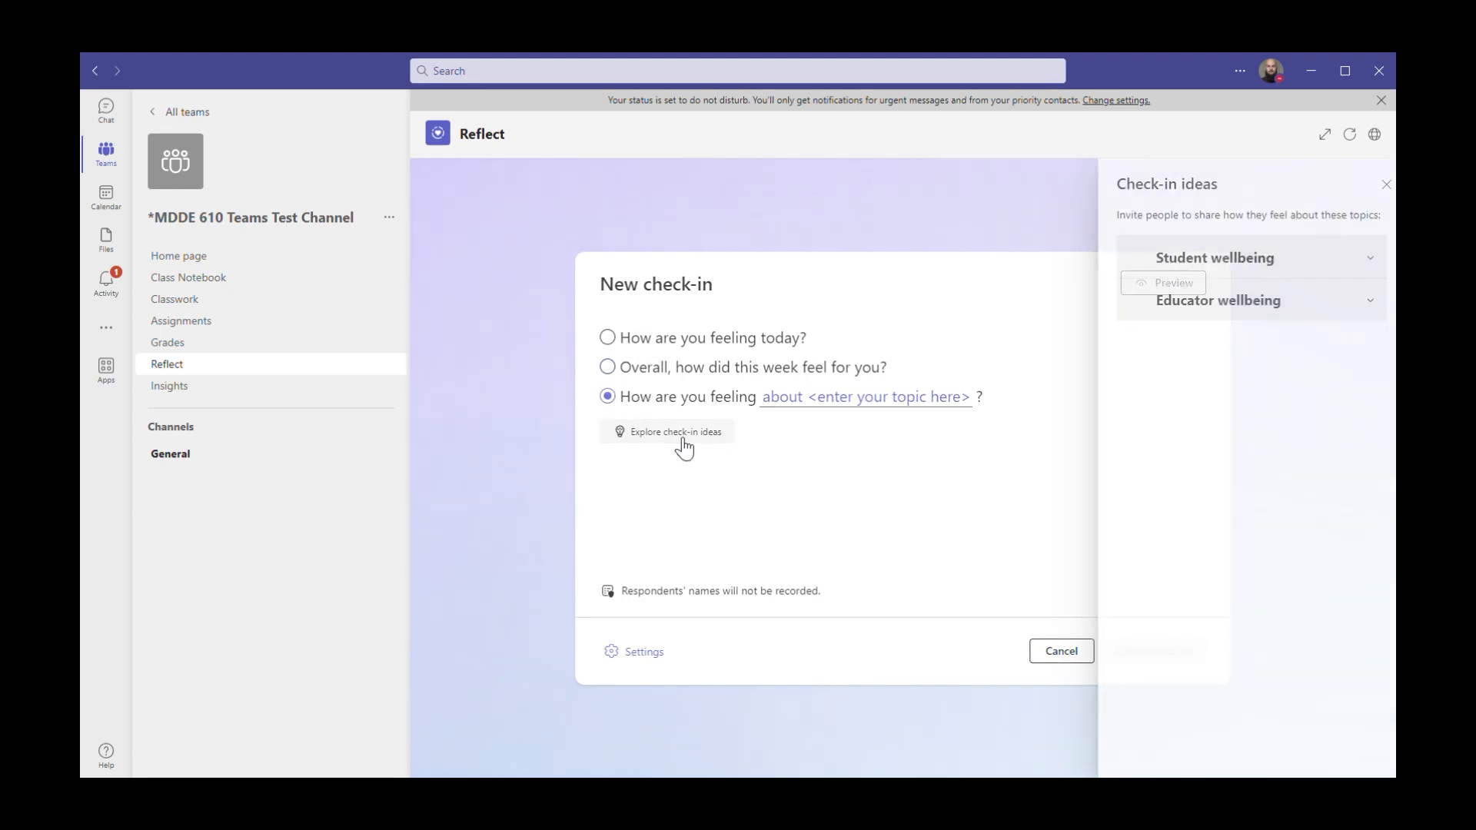
pyautogui.click(1333, 266)
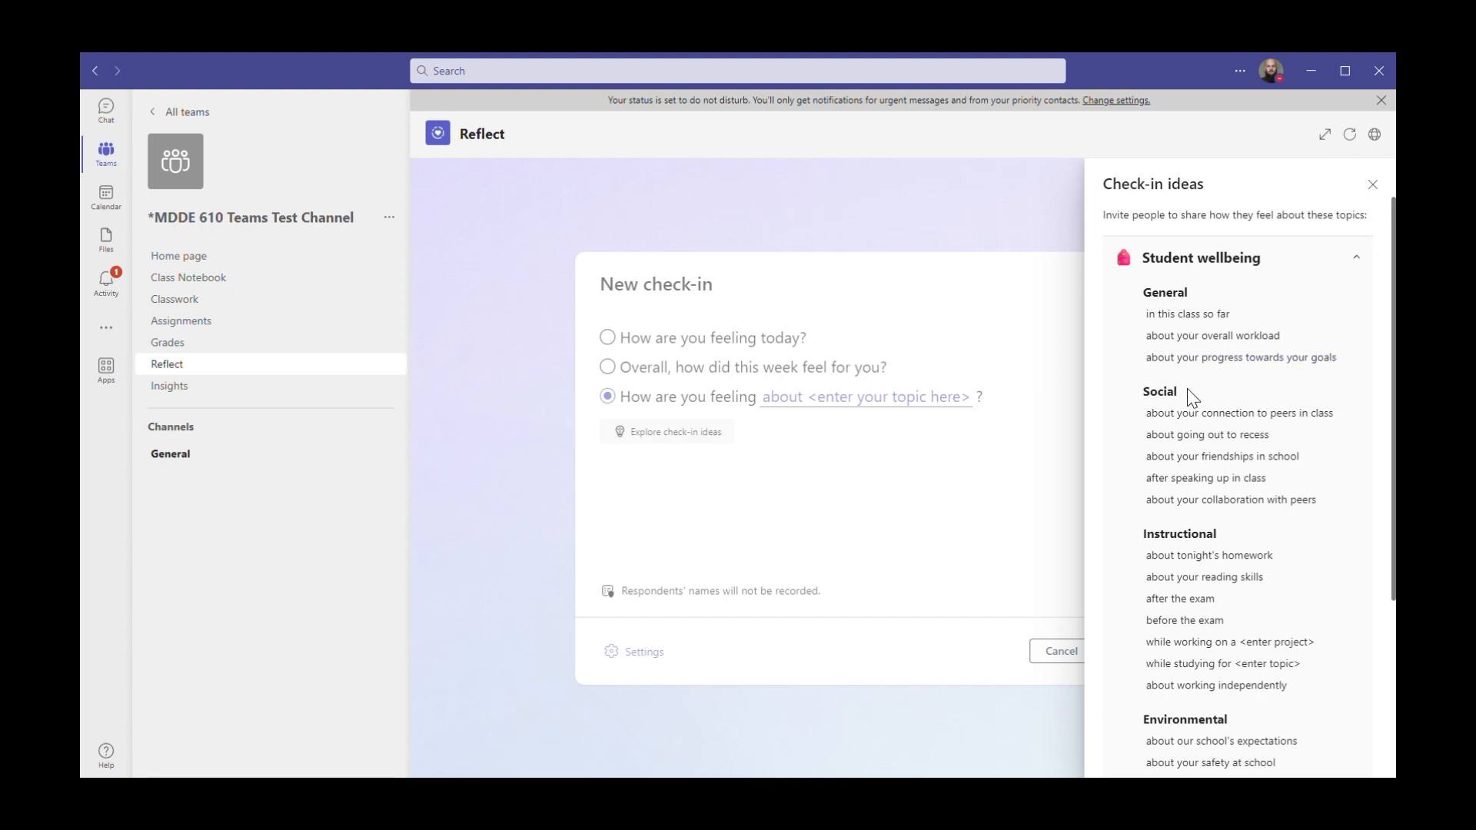
pyautogui.scroll(-2, 1209, 461)
pyautogui.scroll(-3, 1209, 469)
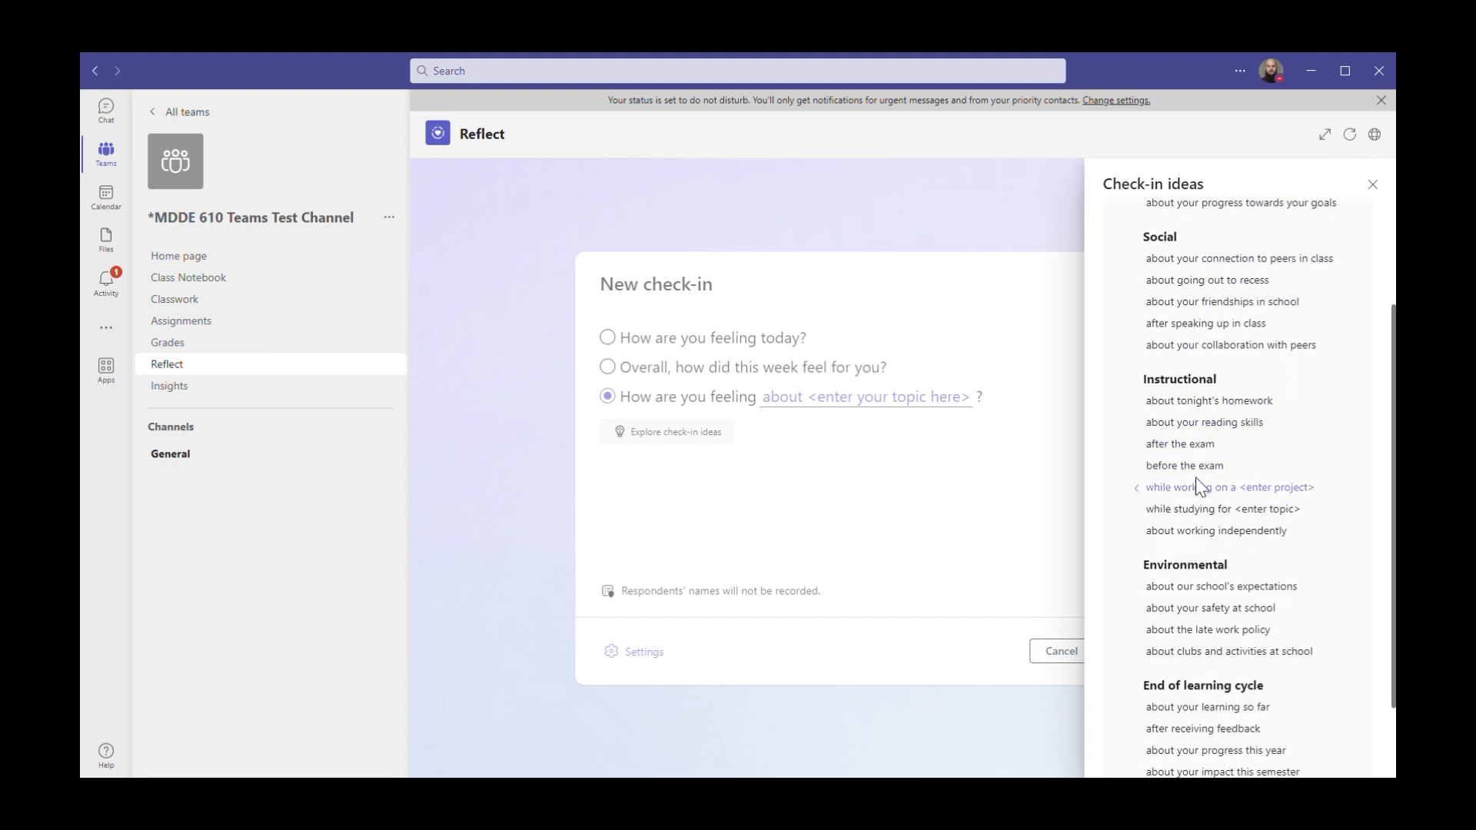
pyautogui.click(1196, 466)
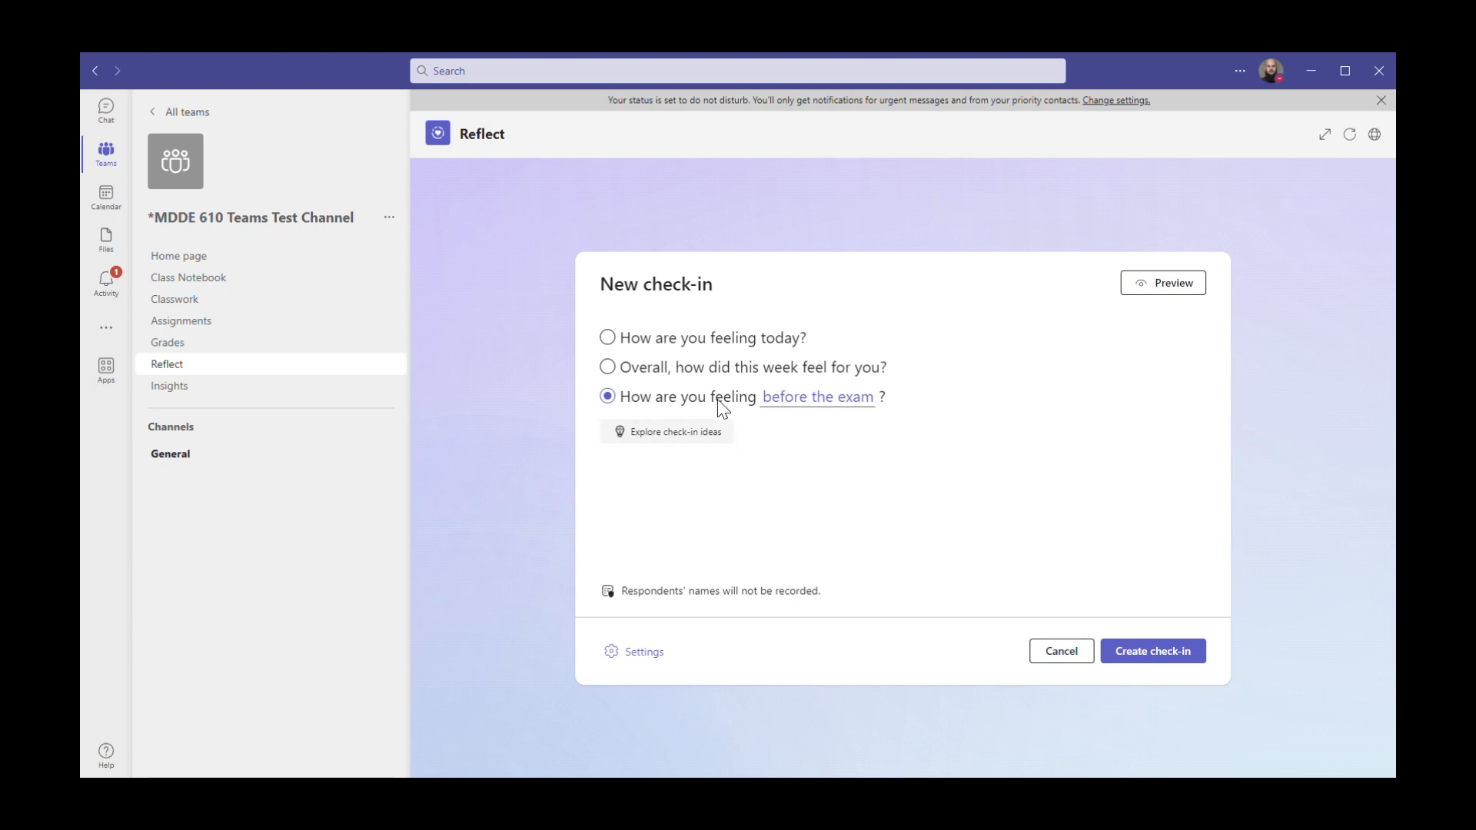
pyautogui.click(1173, 651)
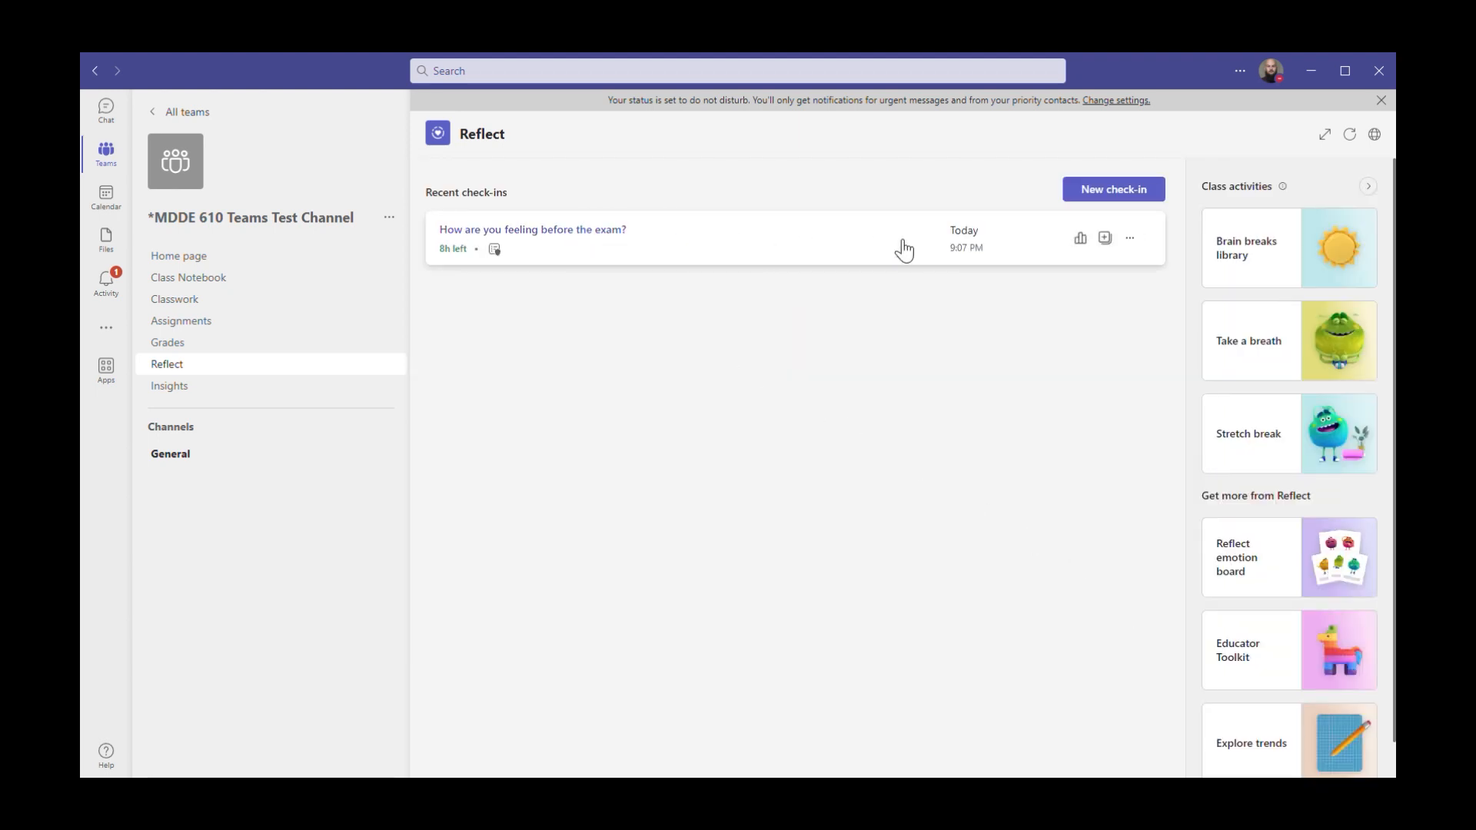
# - View the responses page of the before-the-exam check-in, close it and go to the team's Insights page
pyautogui.scroll(-1, 1260, 323)
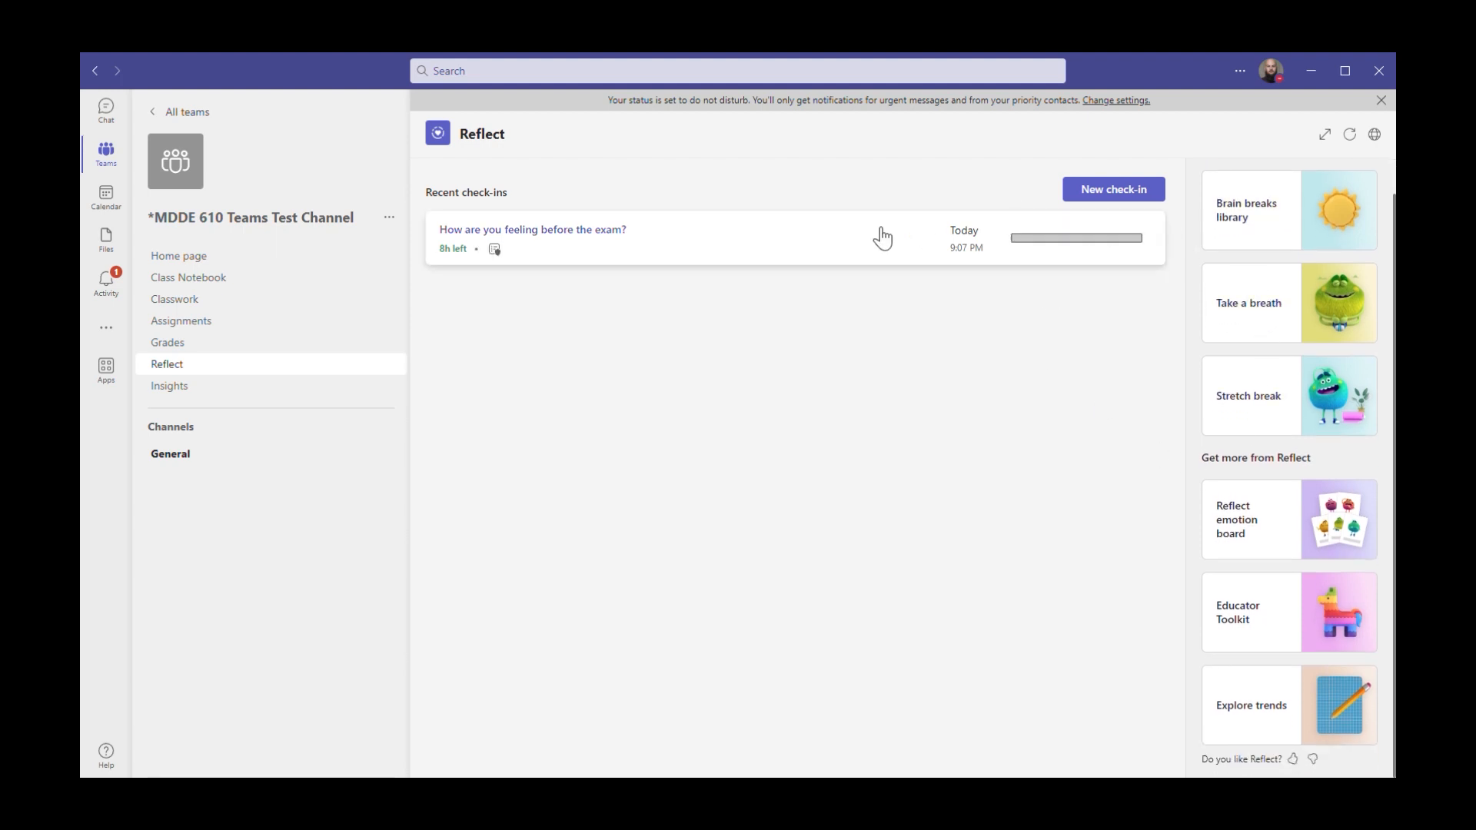
pyautogui.click(615, 238)
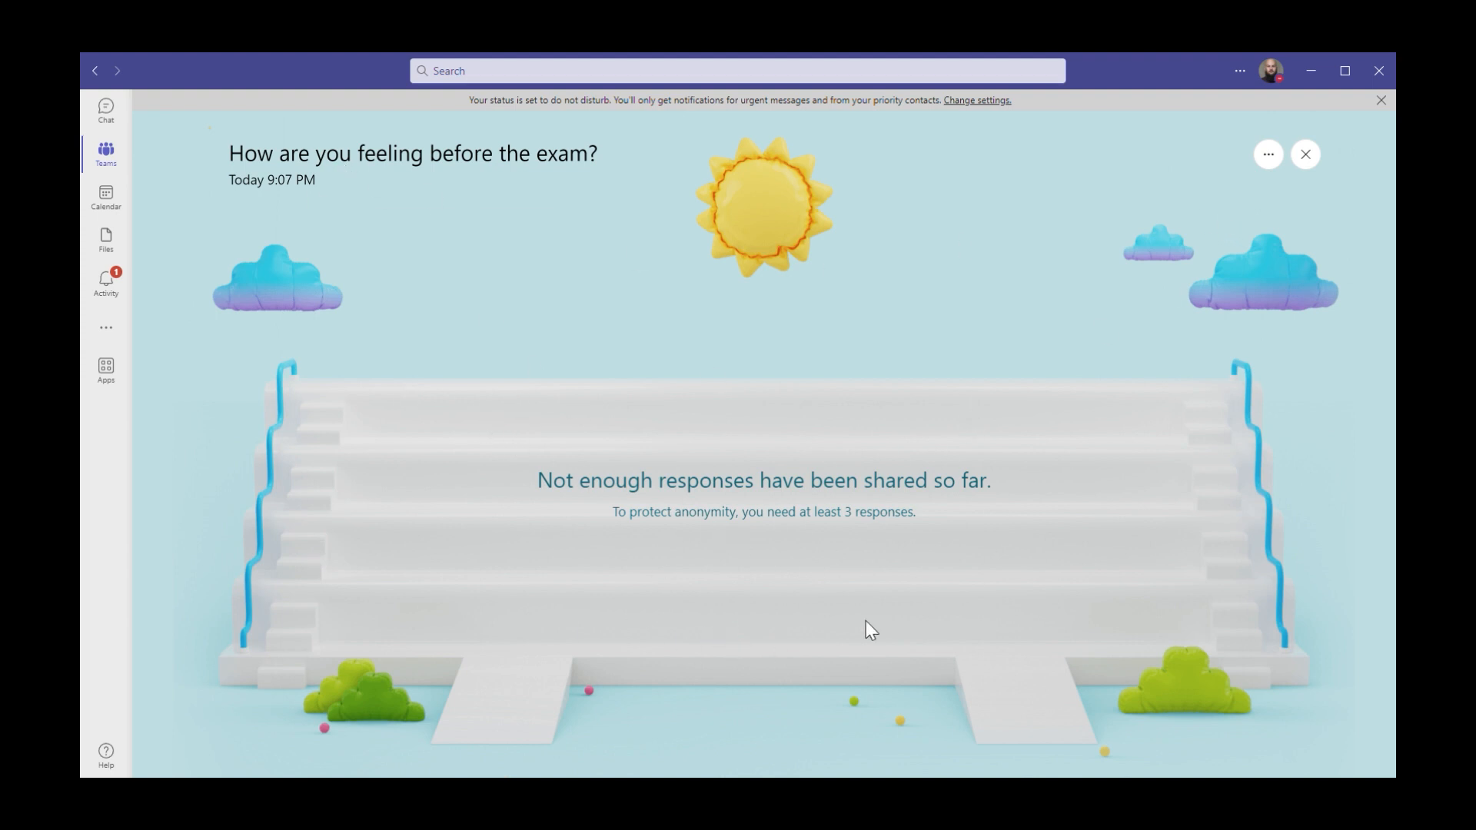
pyautogui.moveTo(630, 515); pyautogui.dragTo(924, 523)
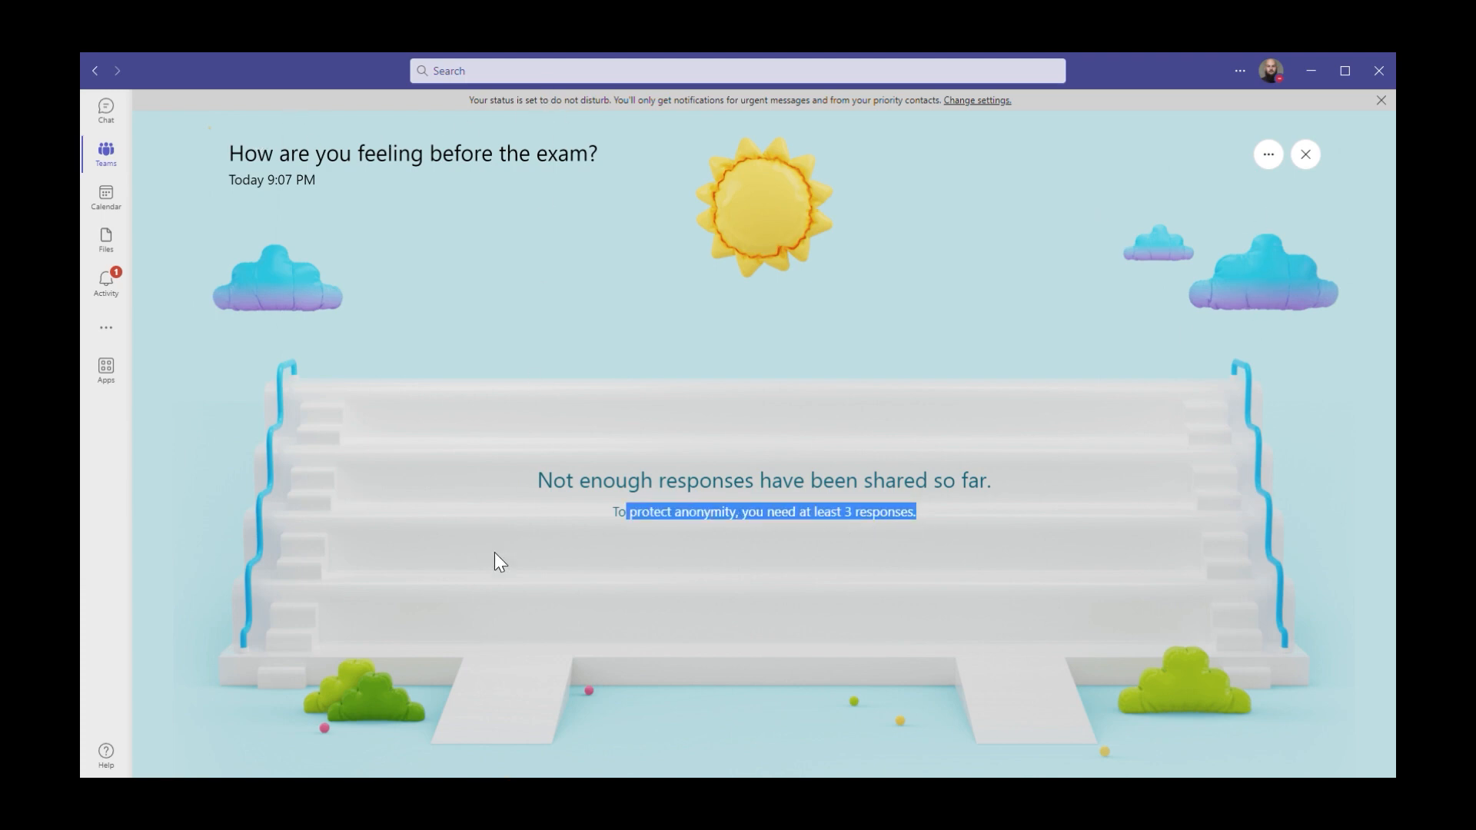
pyautogui.click(1305, 155)
pyautogui.click(216, 391)
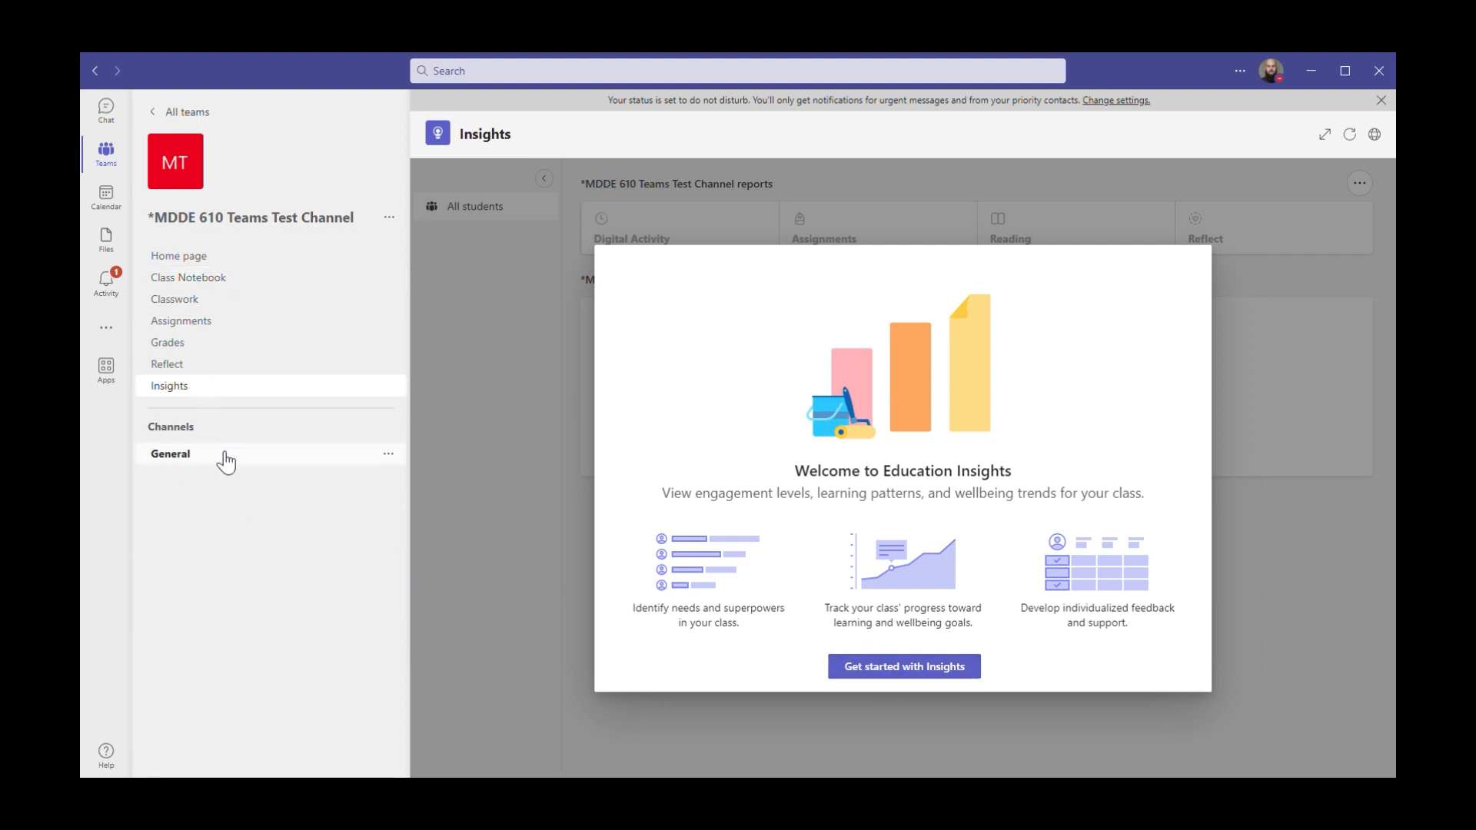
# - Go to the General channel and view its channel management settings for message posting permissions
pyautogui.click(196, 463)
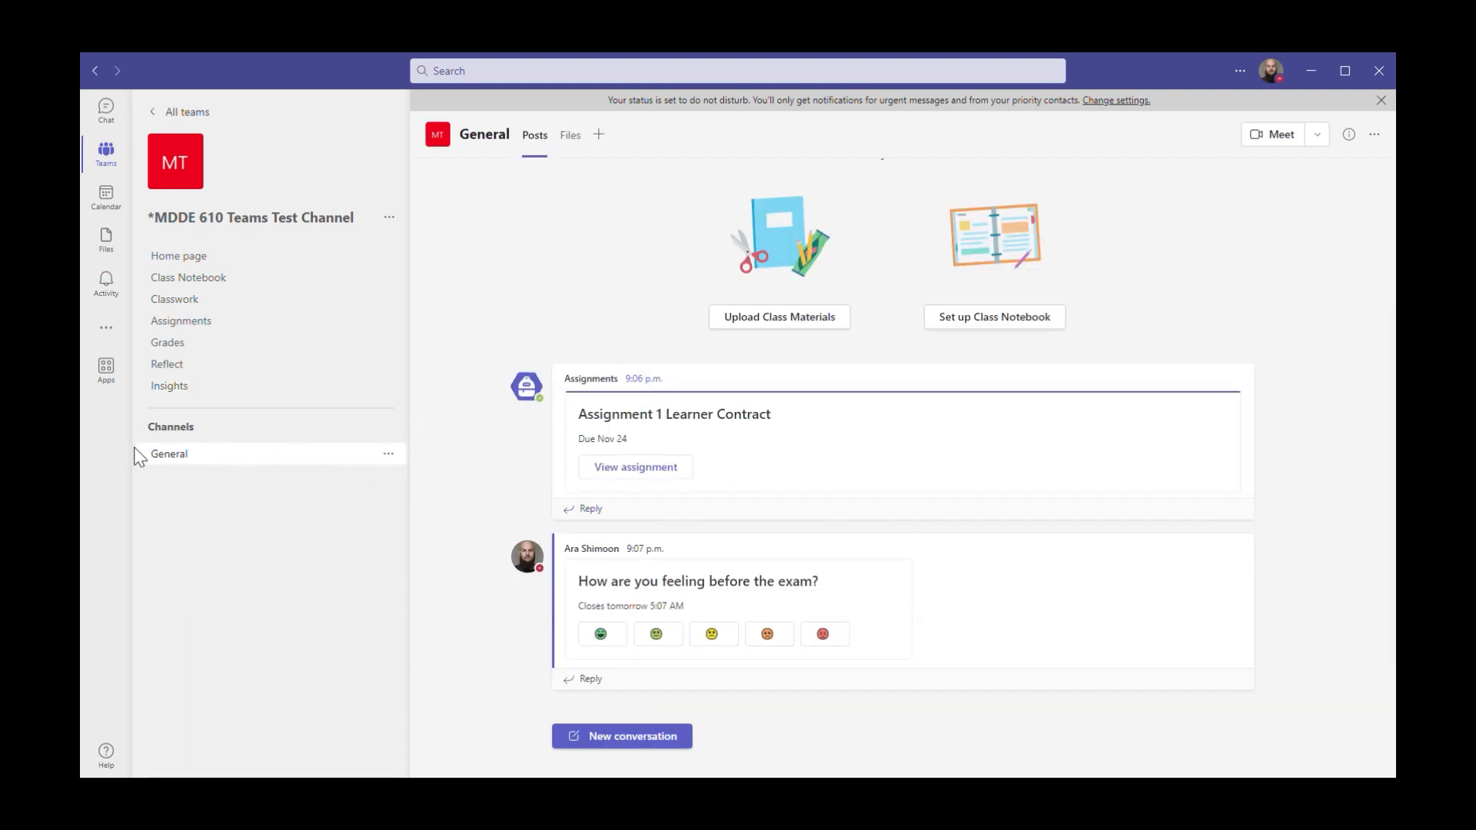
pyautogui.click(397, 459)
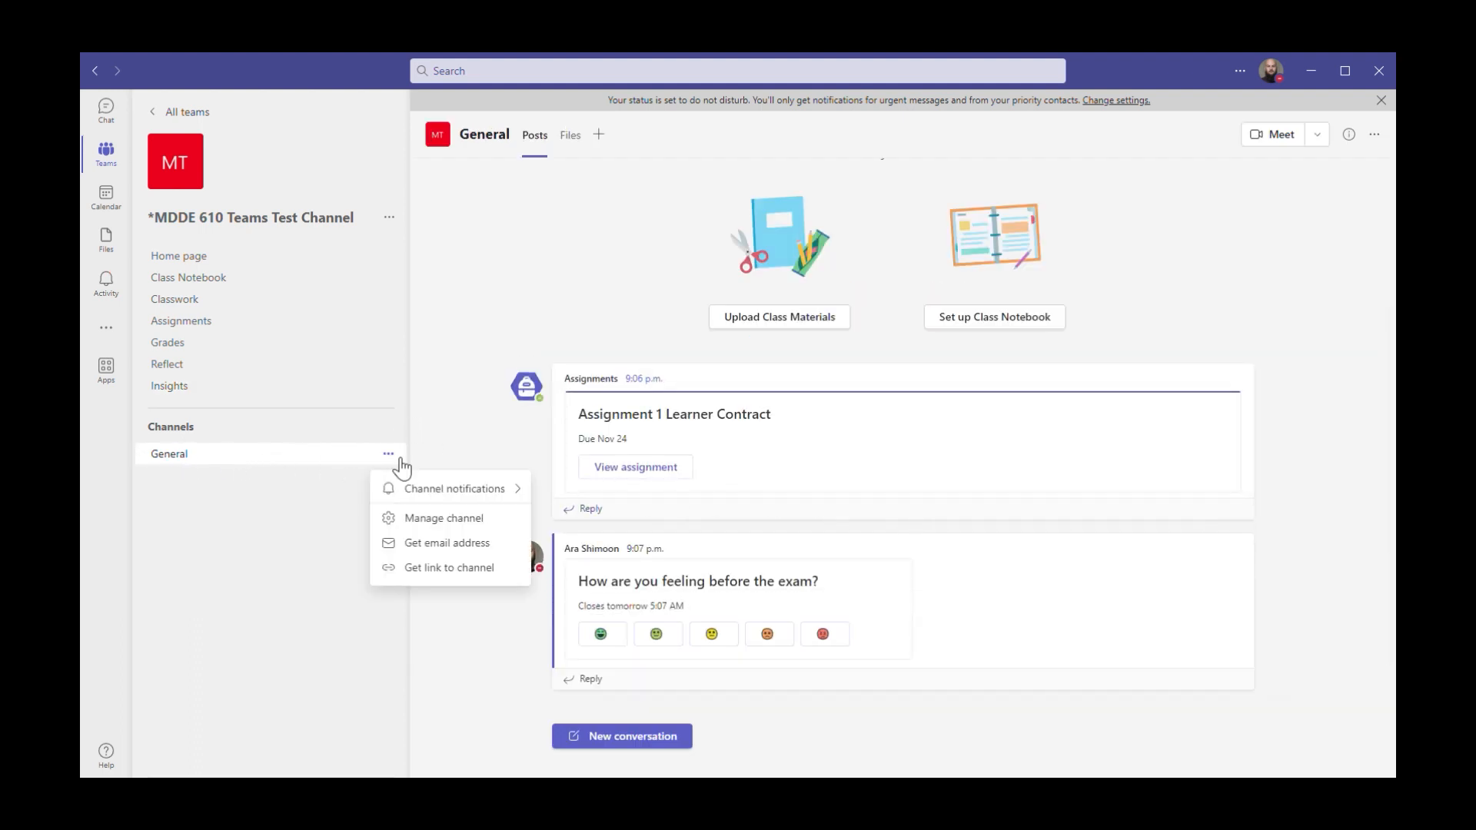
pyautogui.click(438, 519)
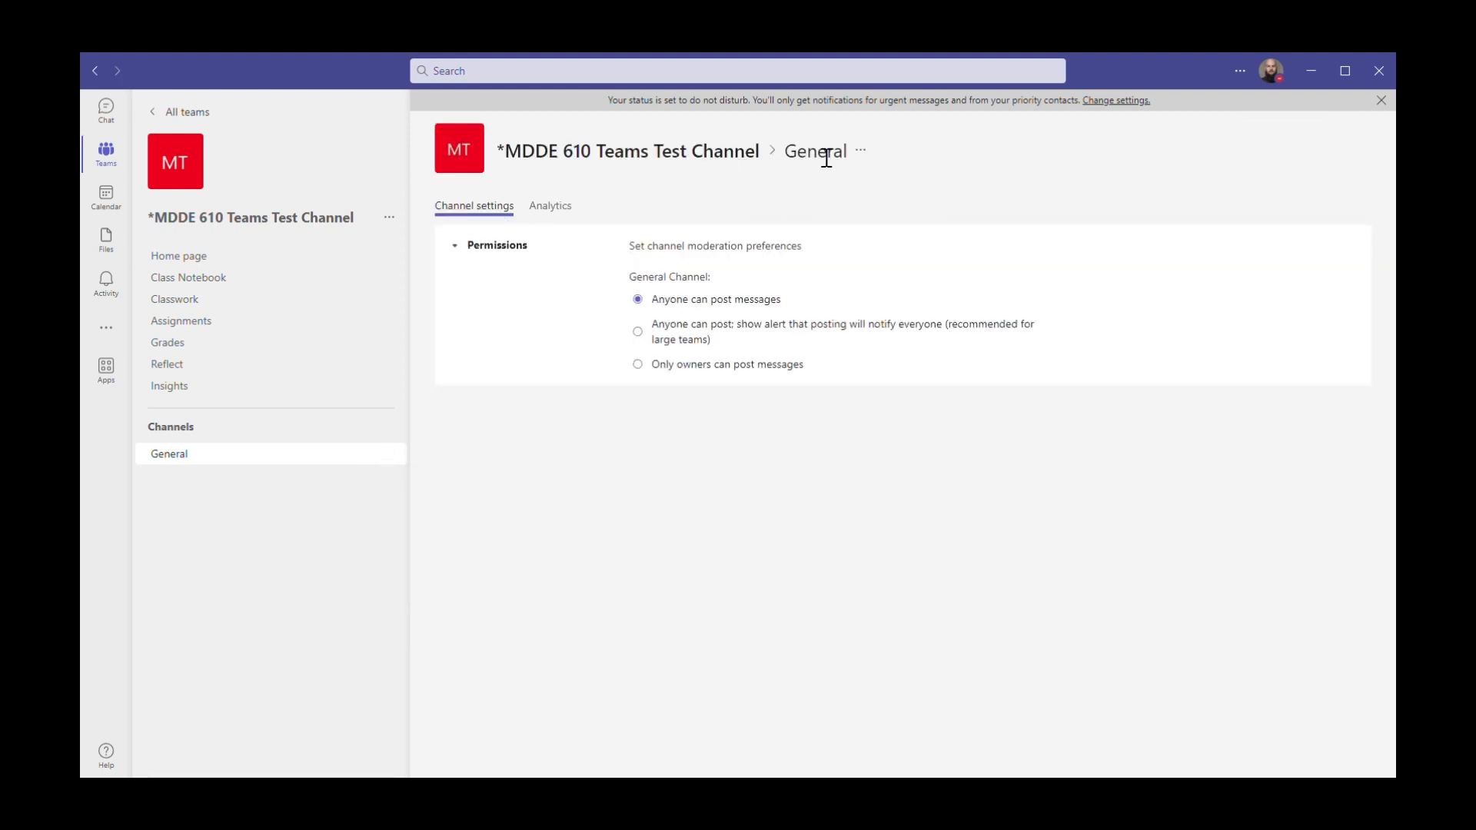
# - Add a standard-privacy channel named "Course Cafe" to the team with the description "Where students can ask questions regarding course material"
pyautogui.click(389, 219)
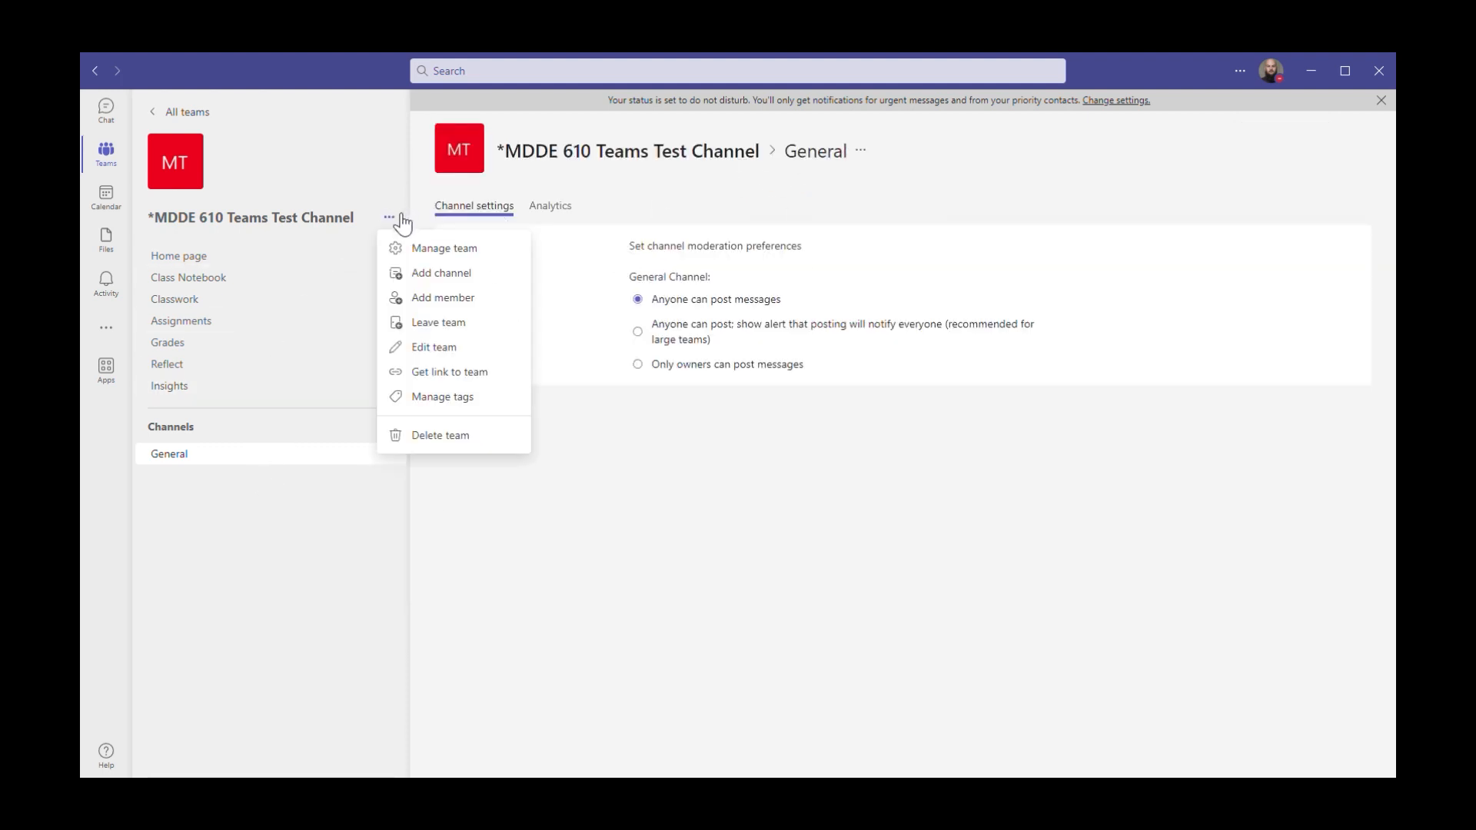
pyautogui.click(414, 276)
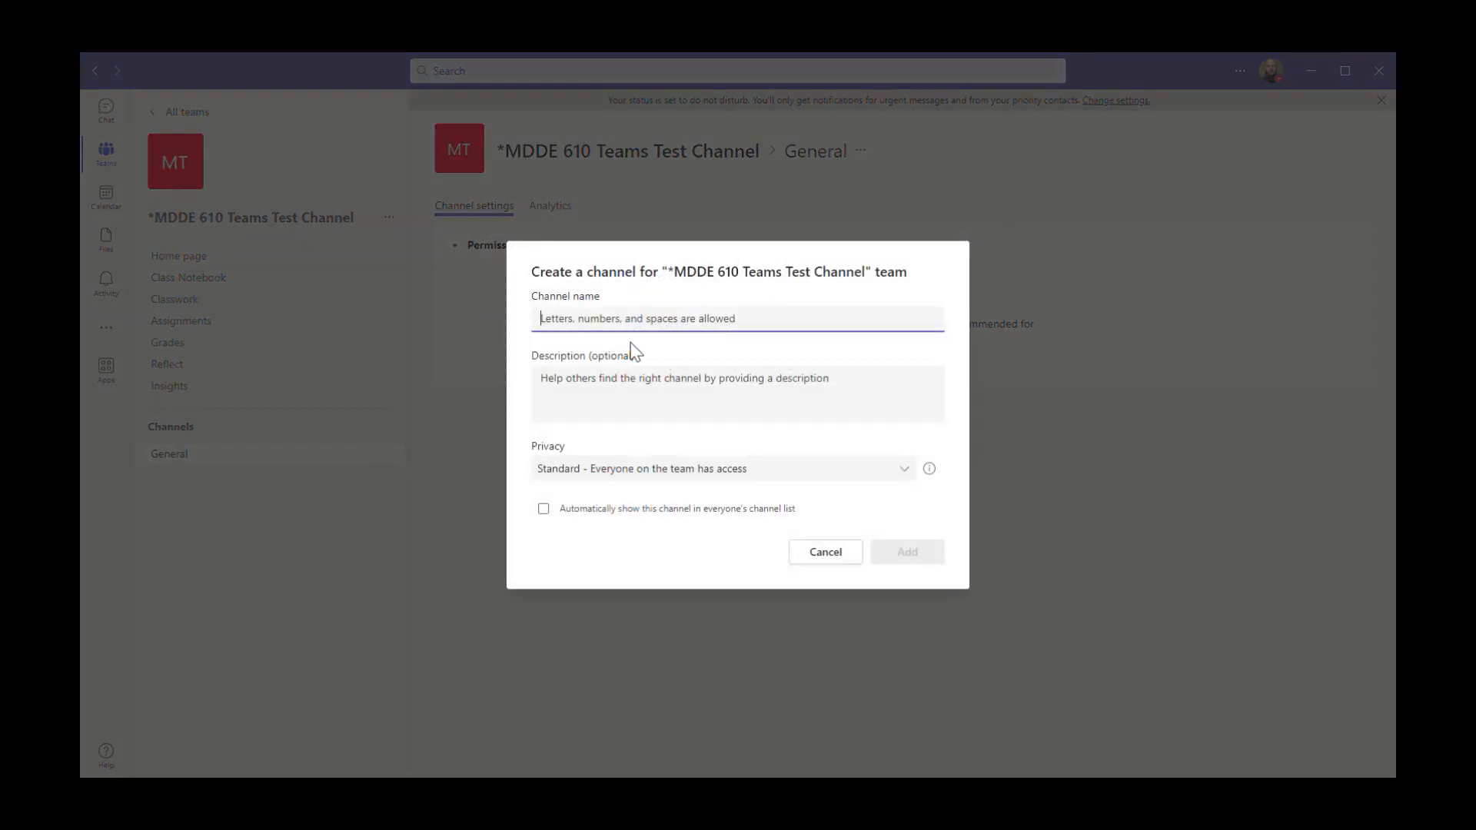
pyautogui.write('Co')
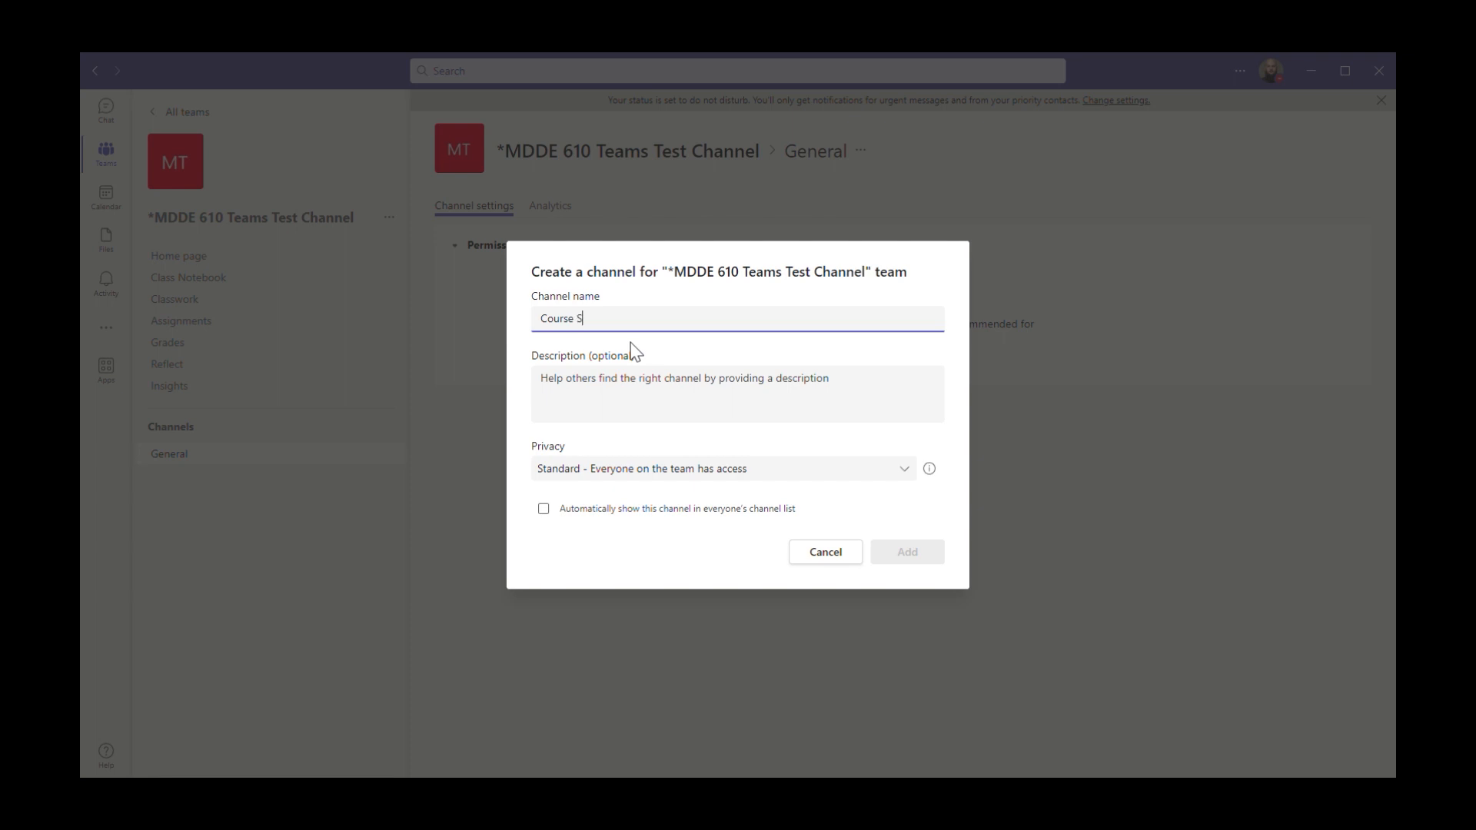
pyautogui.write('urse S')
pyautogui.press('BackSpace')
pyautogui.press('Tab')
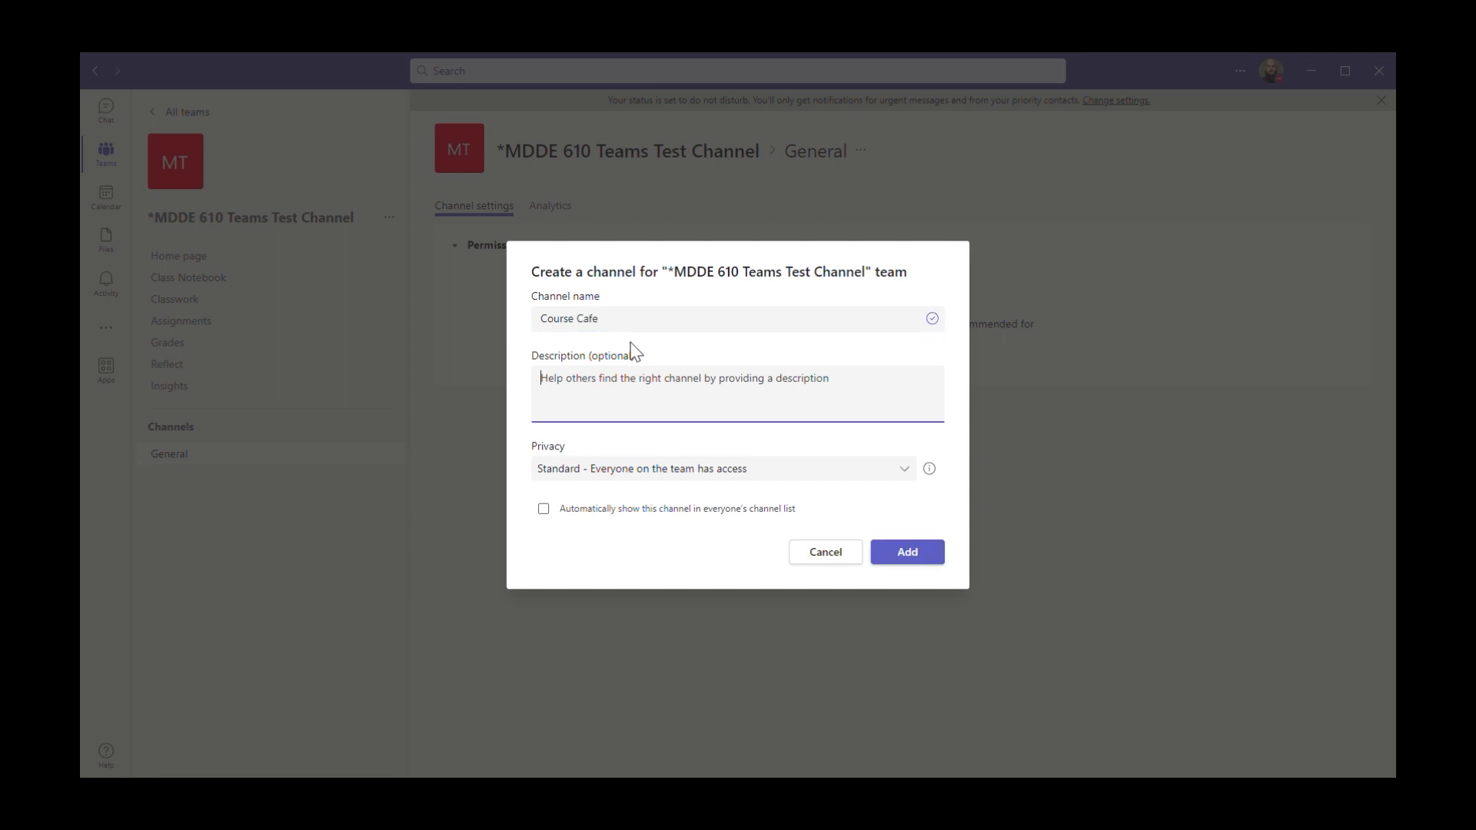
pyautogui.write('Where students can ask questions regarding course material')
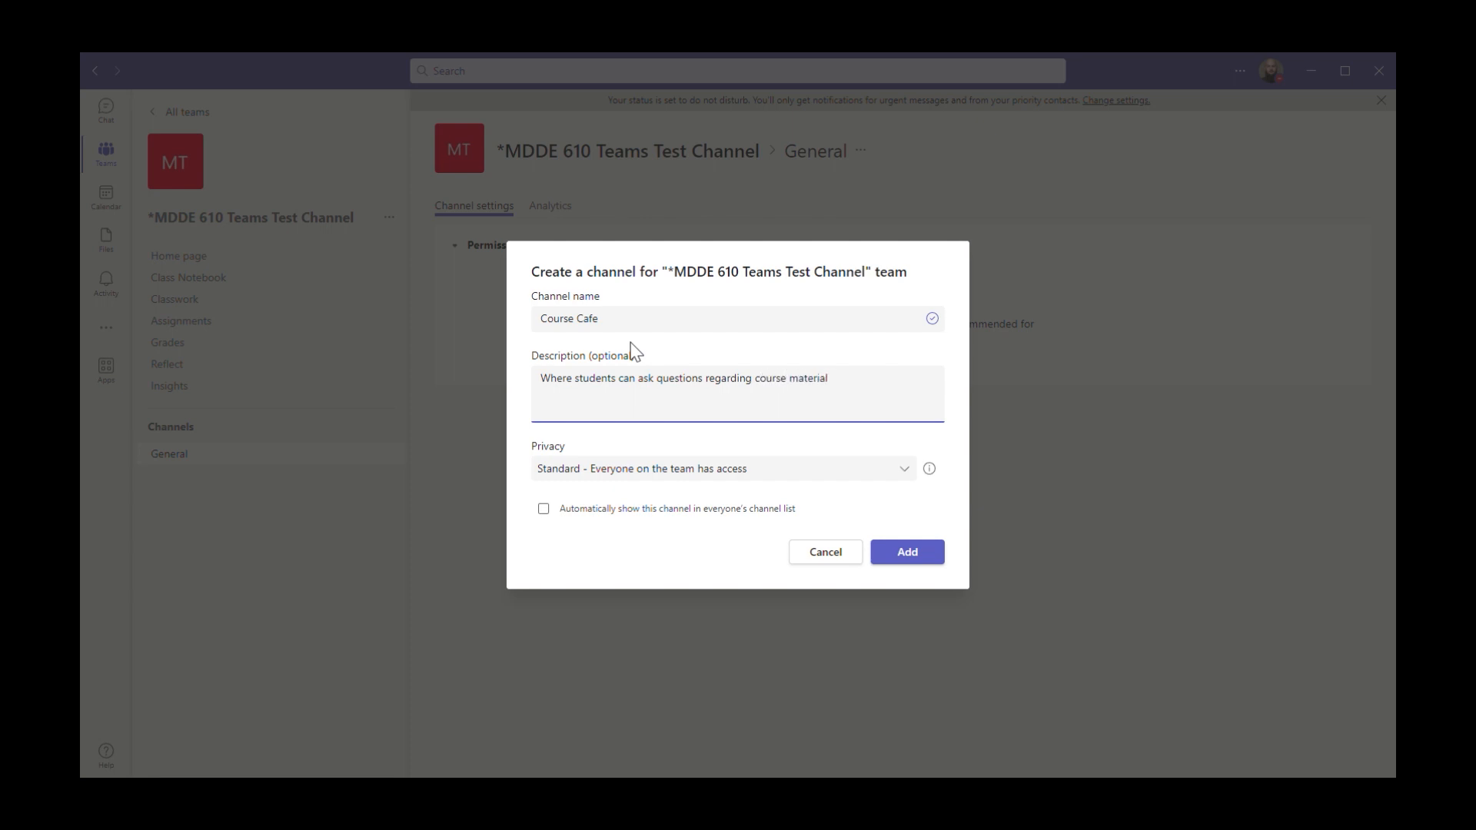
pyautogui.click(712, 471)
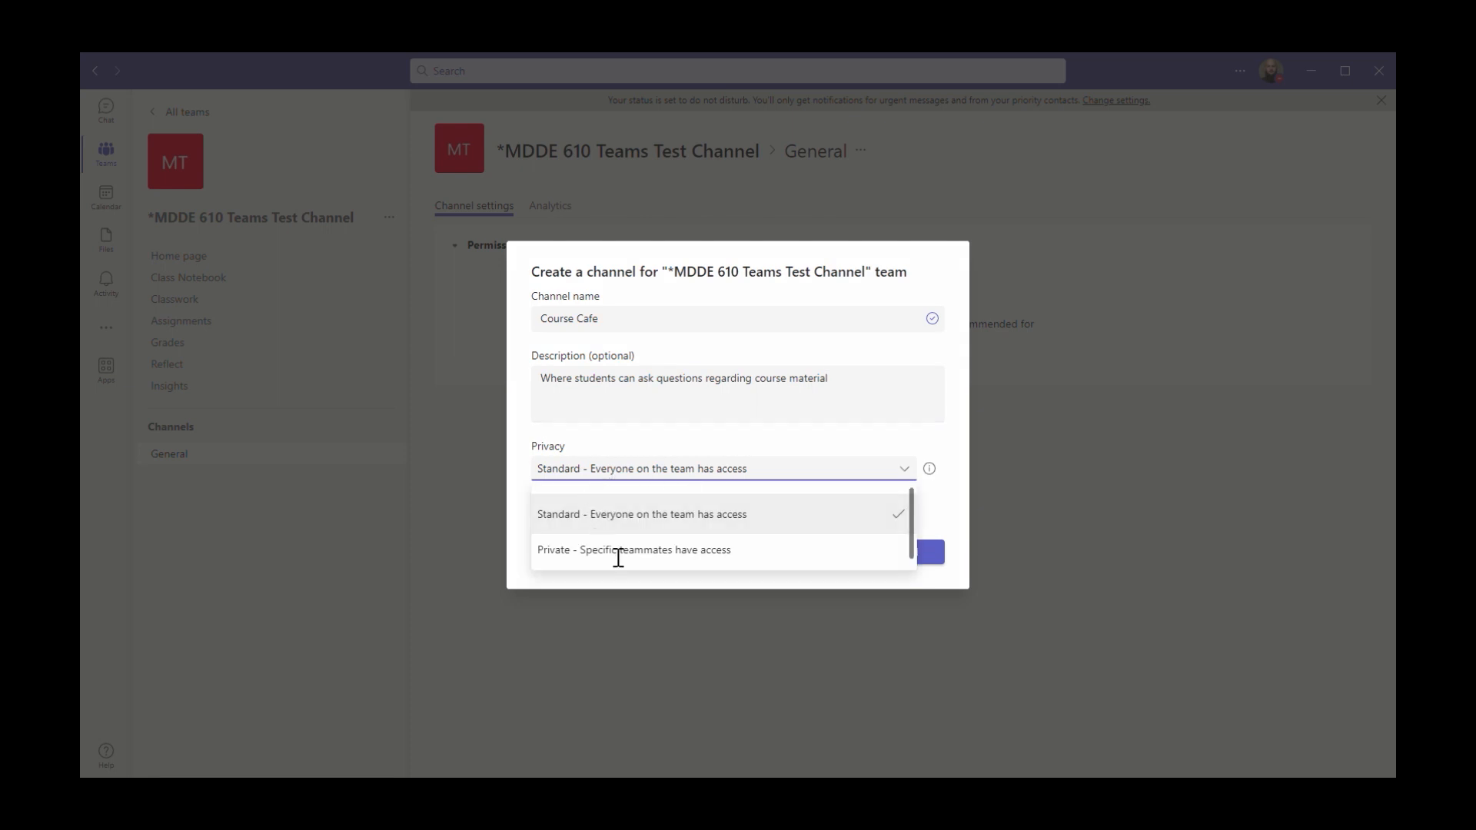
pyautogui.click(943, 493)
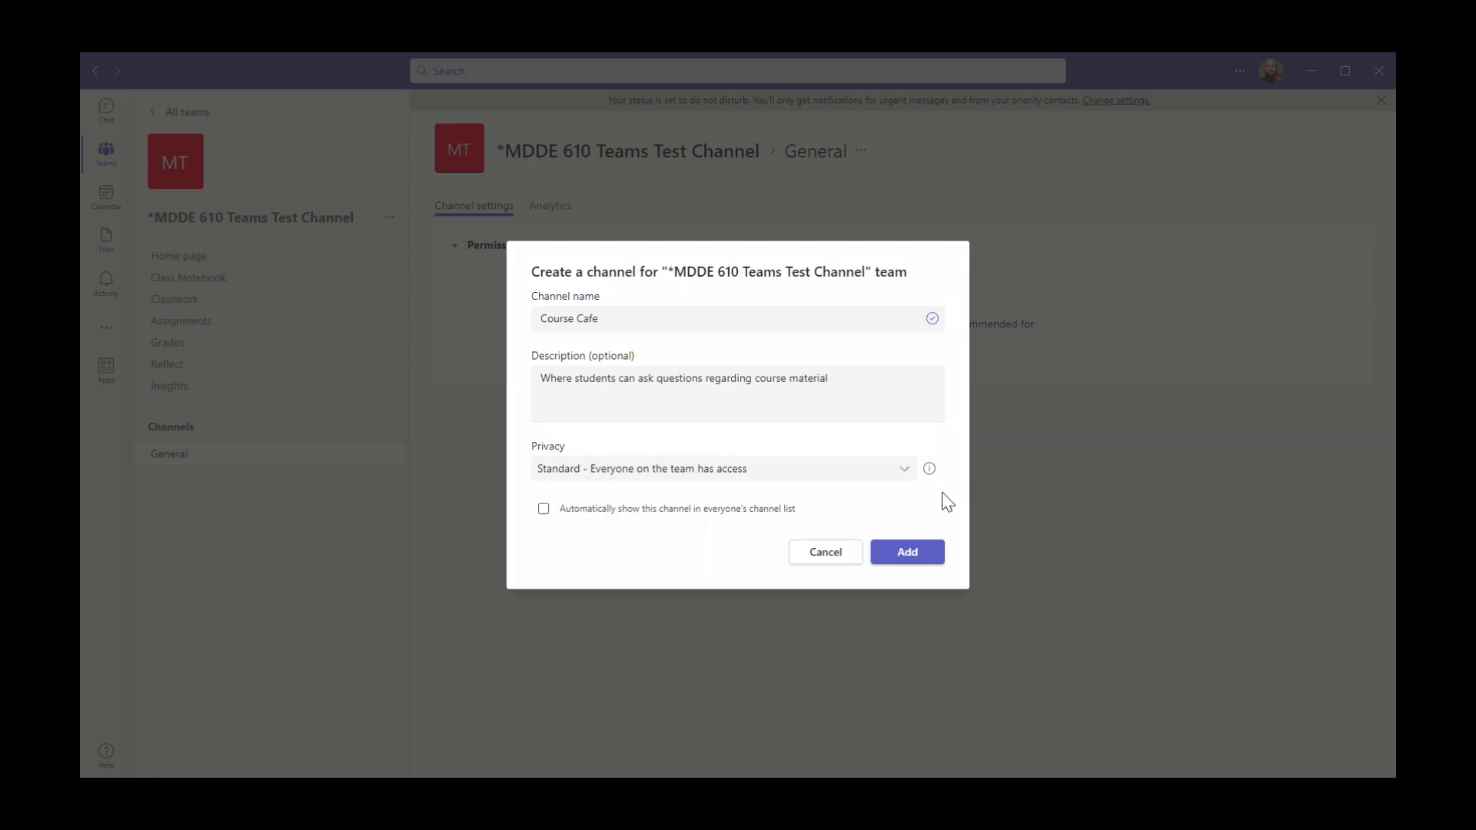
pyautogui.click(929, 553)
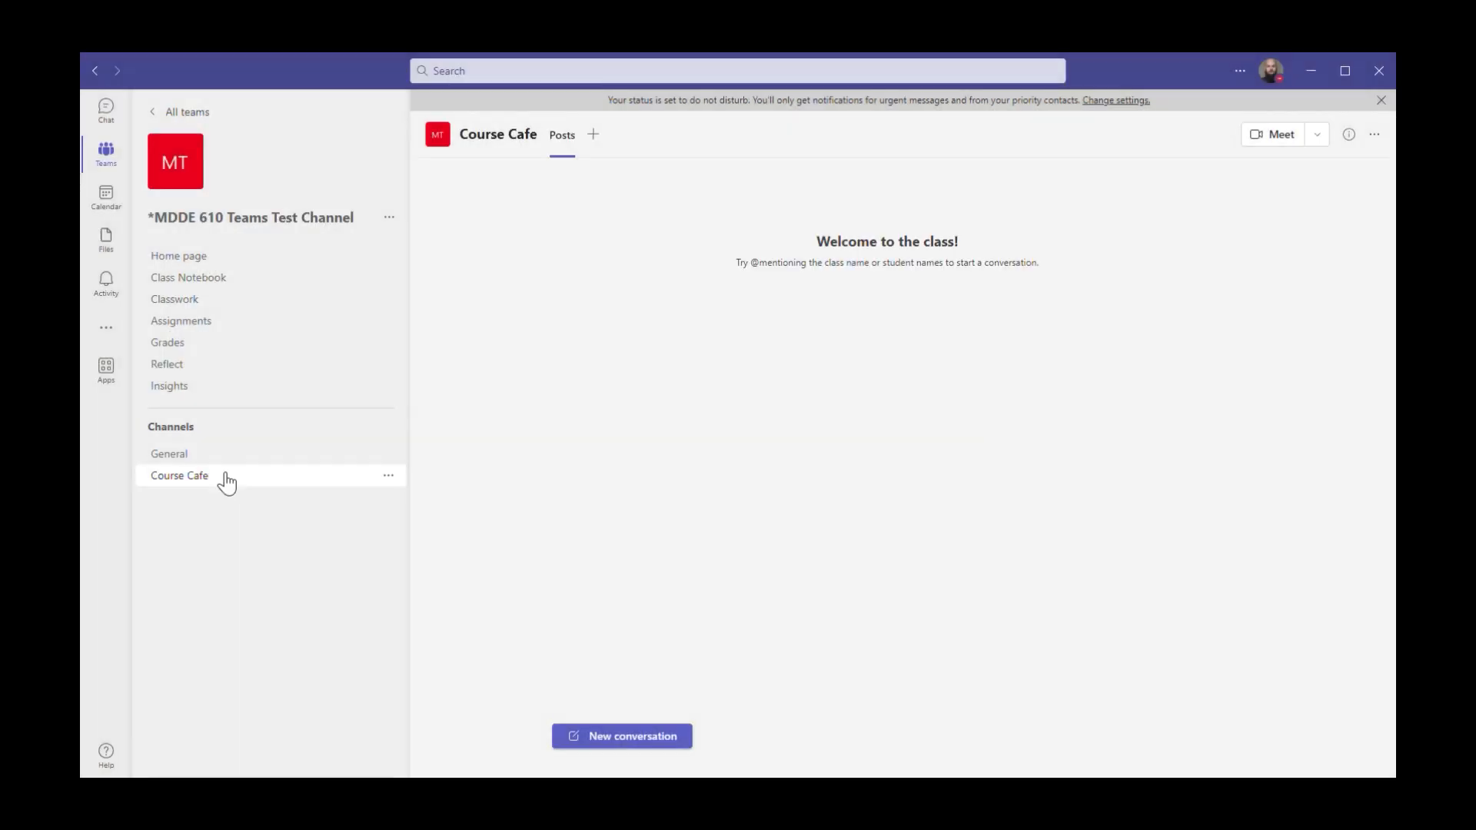
# - Add another standard channel named "General Resources and Off-topic" to the team, leaving the description empty
pyautogui.click(389, 218)
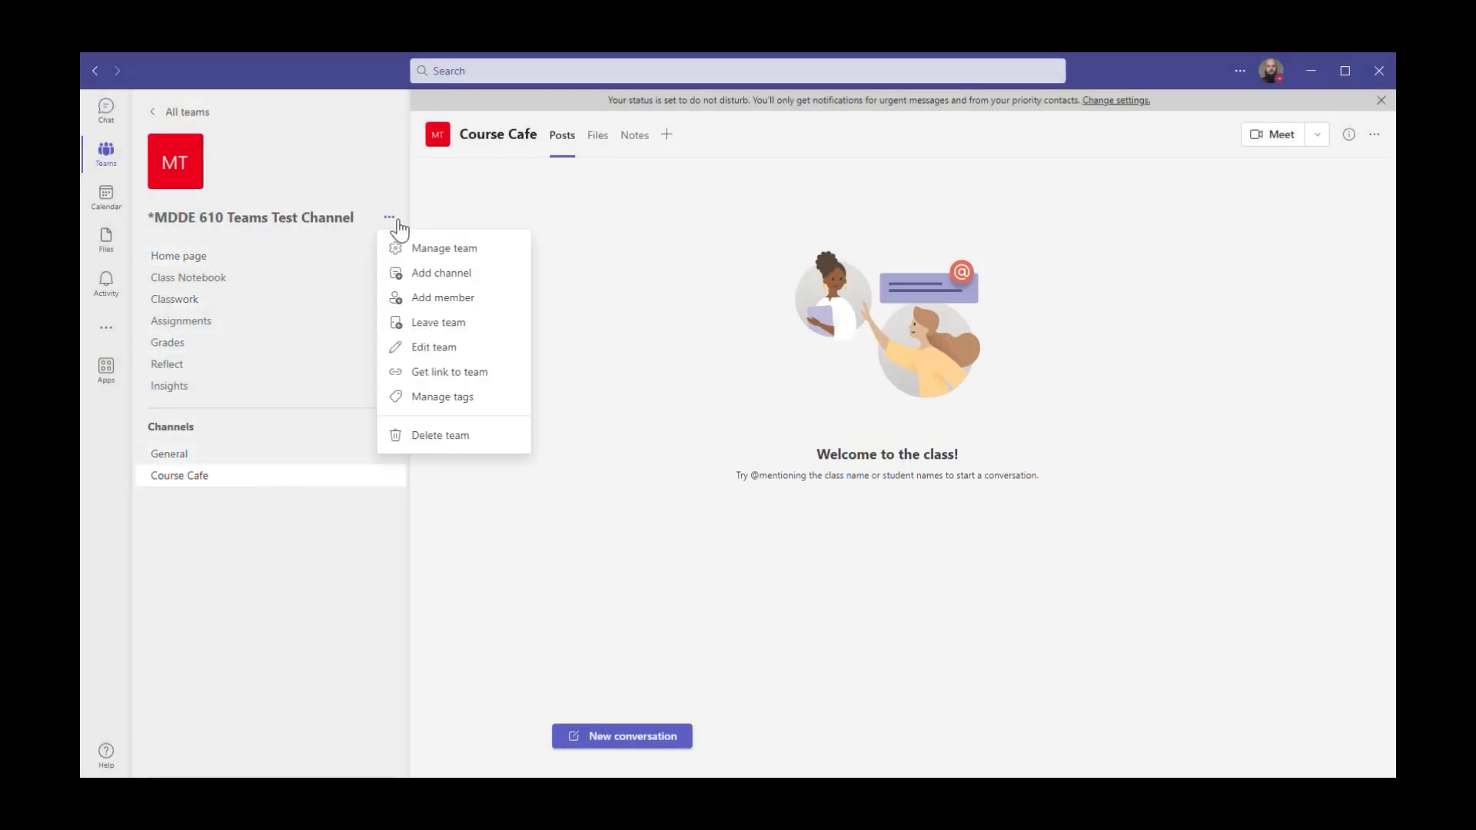
pyautogui.click(443, 276)
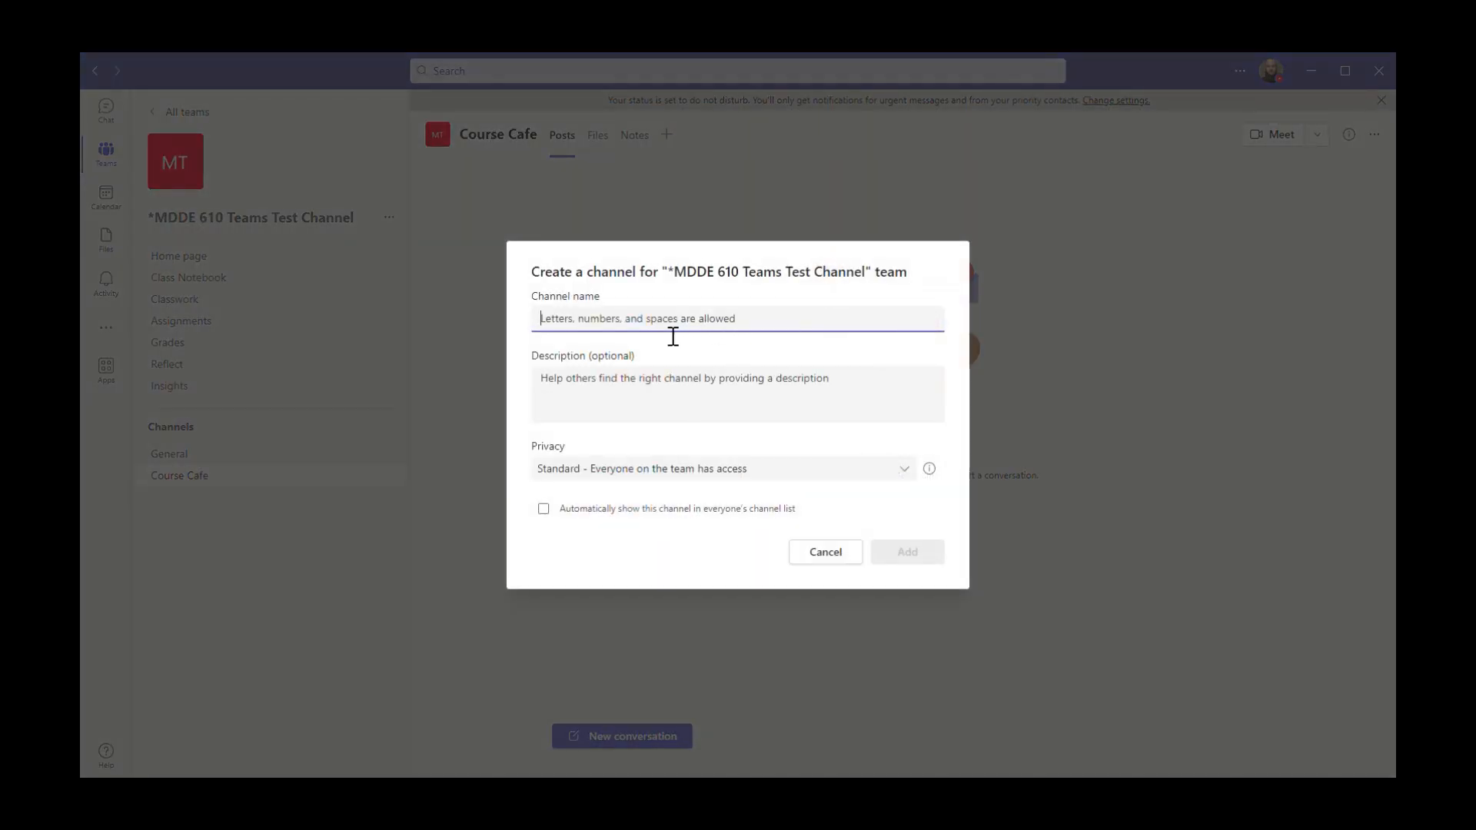
pyautogui.write('G')
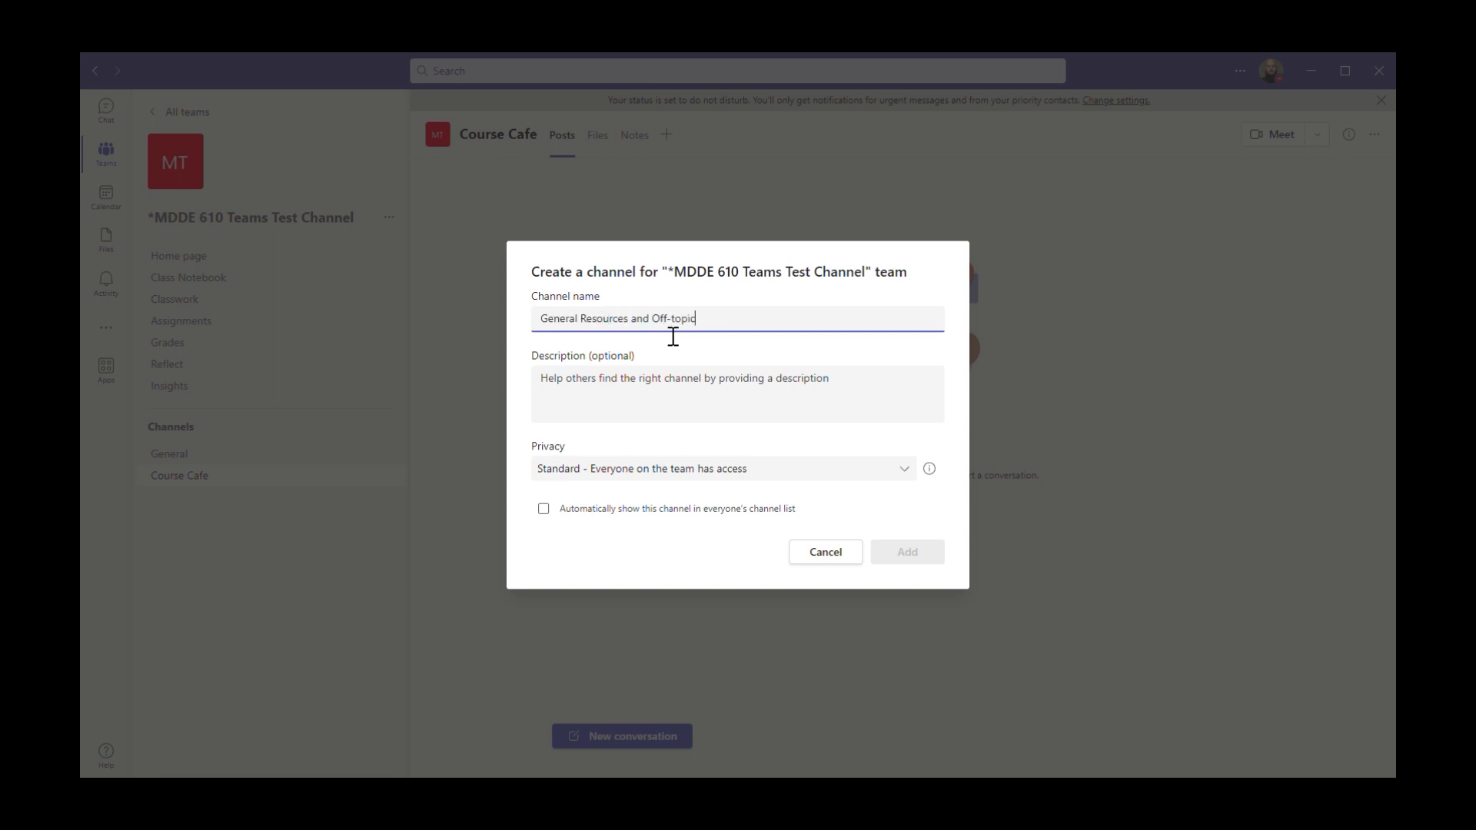
pyautogui.write('eneral Resources and Off-topic')
pyautogui.click(908, 552)
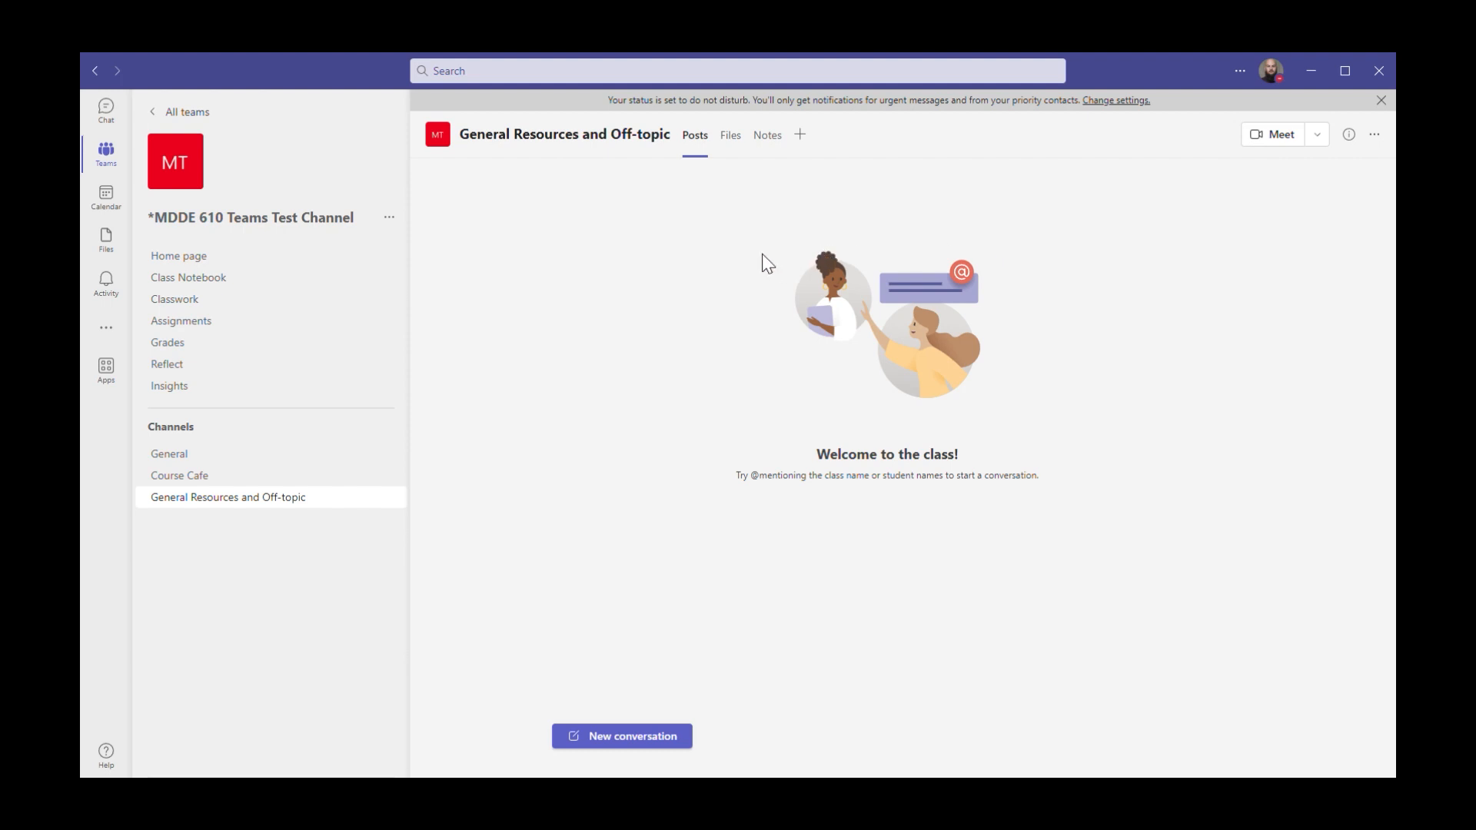
# - Return to the General channel, view its meeting options and go to the team's Home page
pyautogui.click(201, 458)
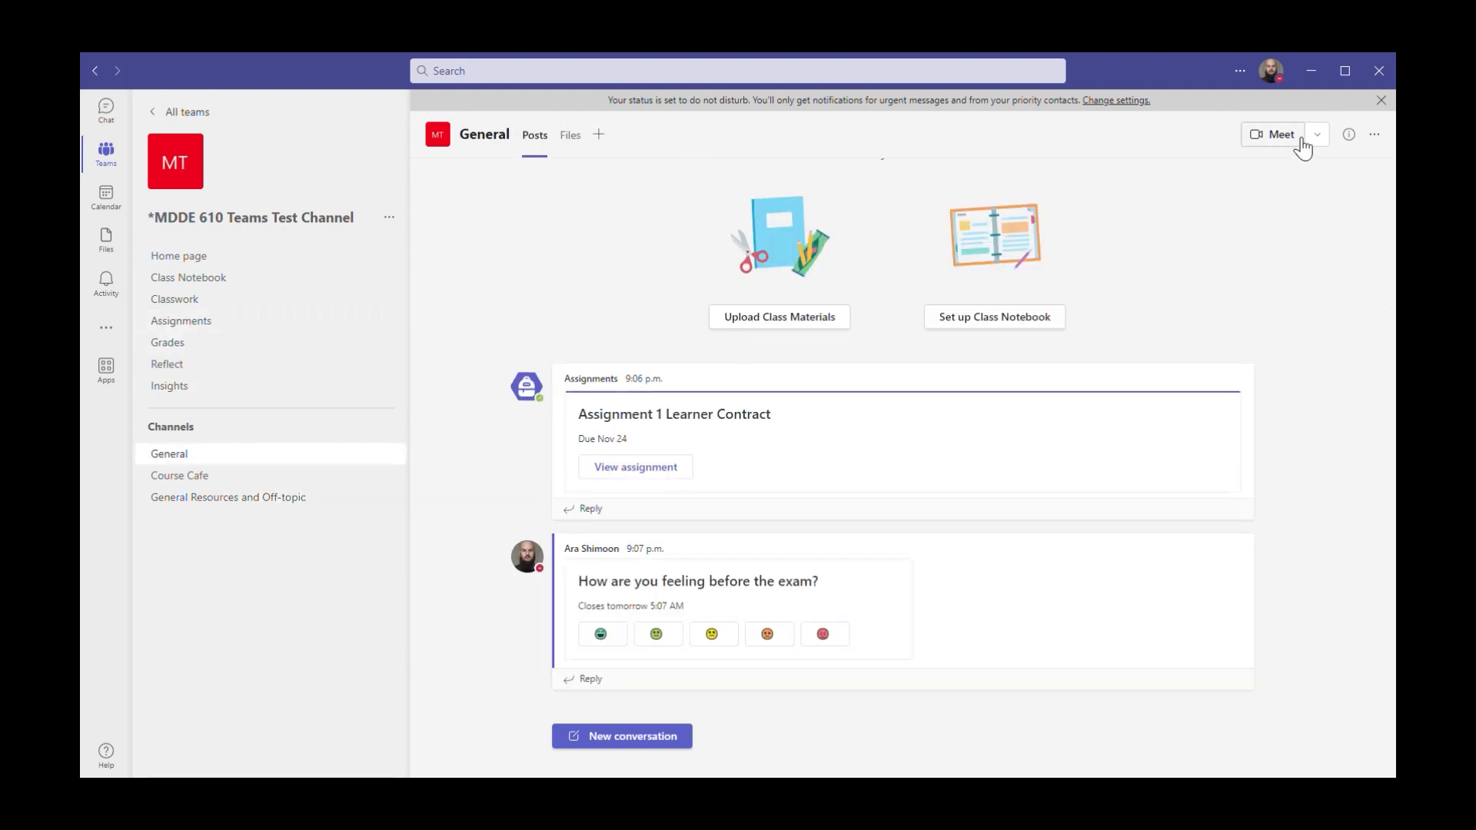
pyautogui.click(1319, 138)
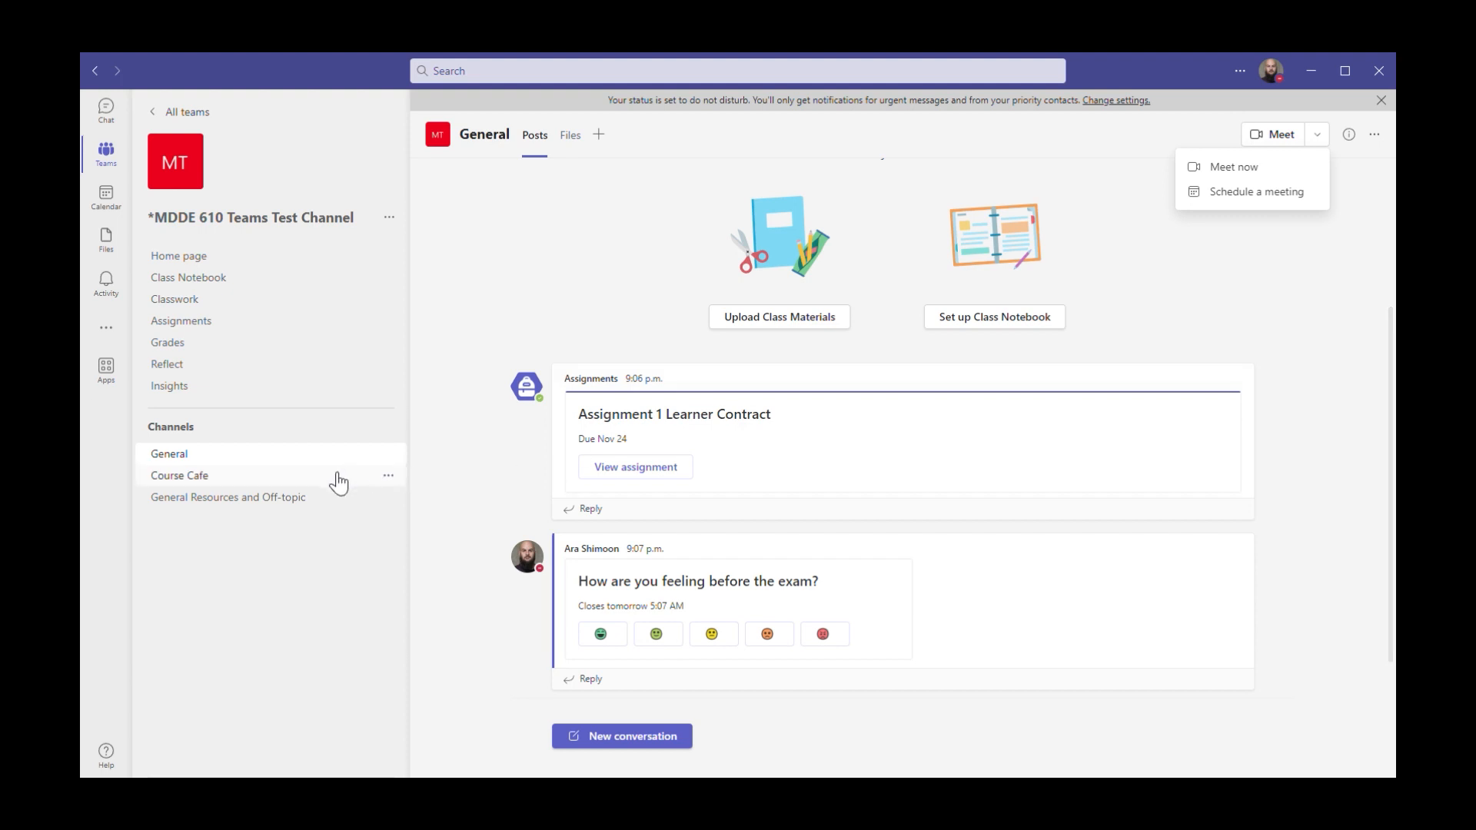
pyautogui.click(225, 264)
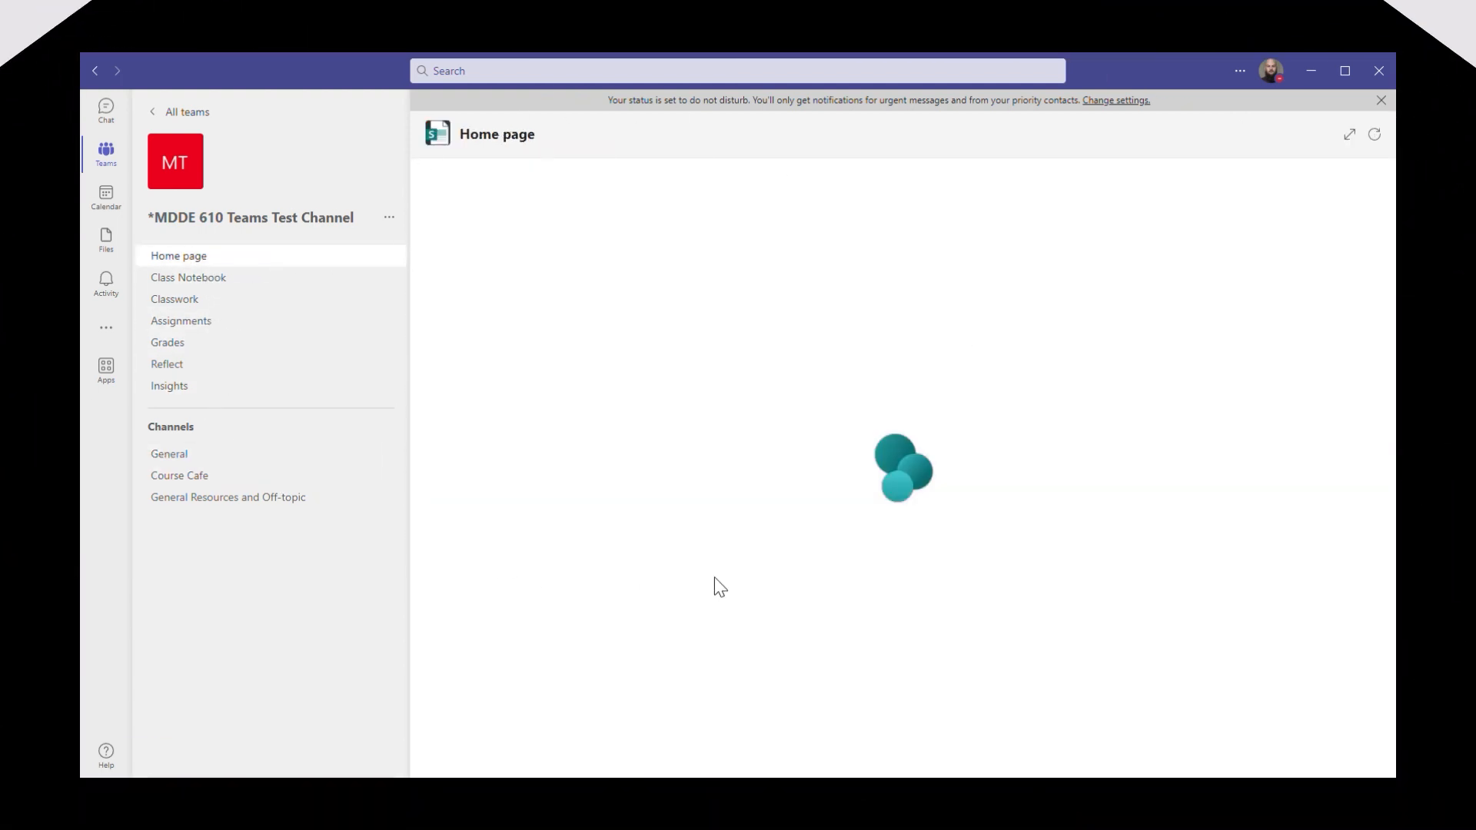